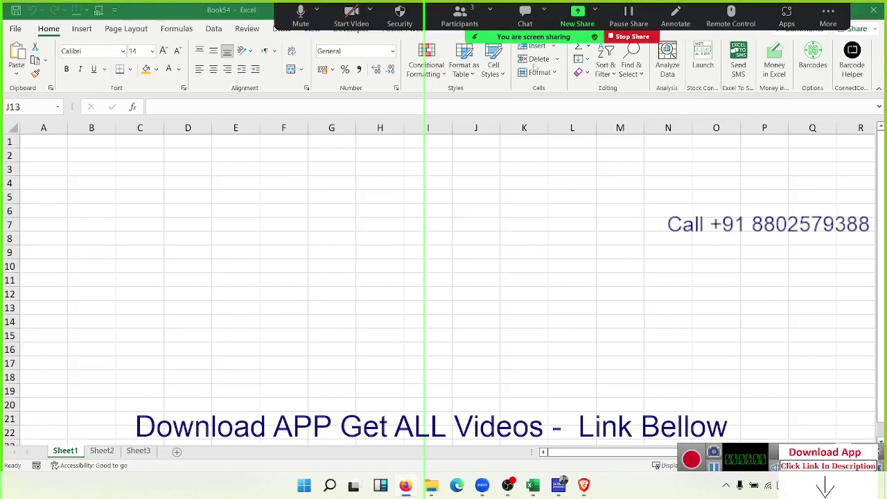
- Open Local Disk (D:) in File Explorer and delete the stray Local Disk (E) shortcut
left_click(431, 485)
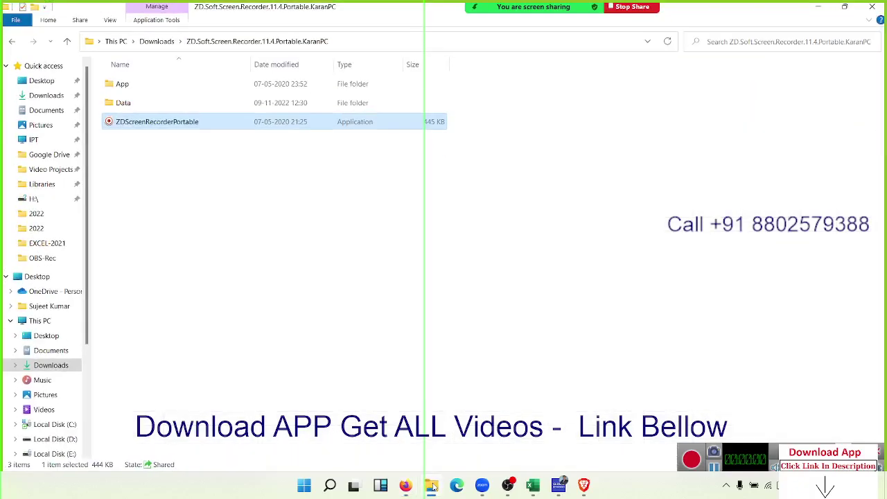
left_click(69, 441)
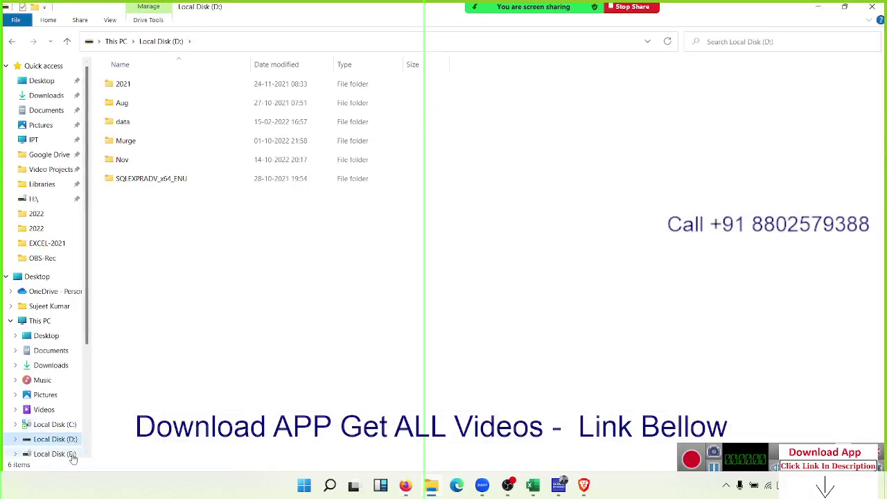
left_click_drag(73, 454, 162, 430)
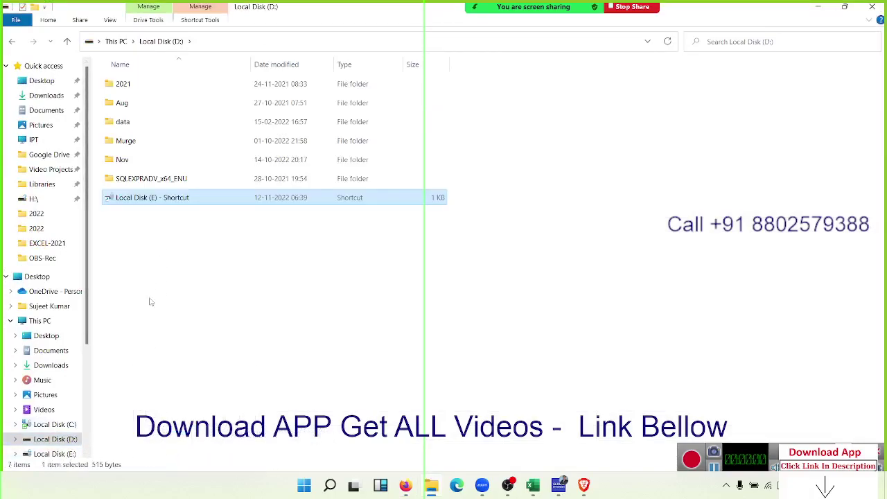
key("Delete")
- Create a new folder named 2022 on D: and open it
right_click(180, 226)
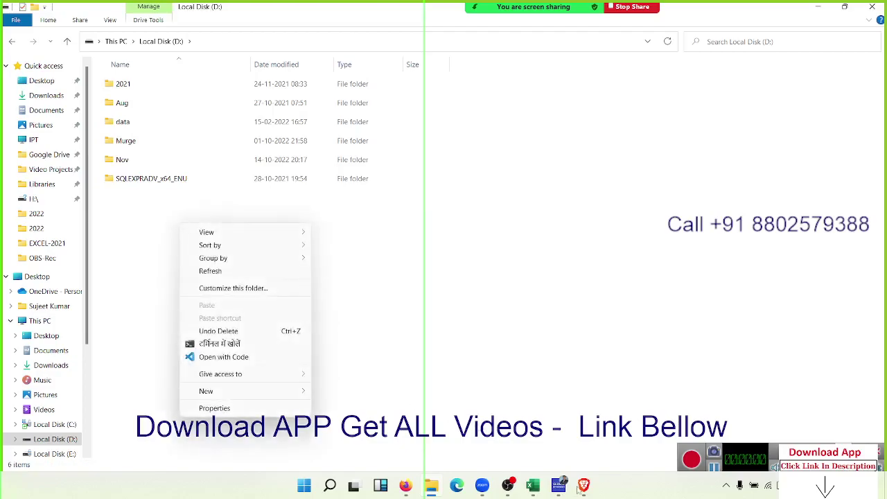
left_click(202, 390)
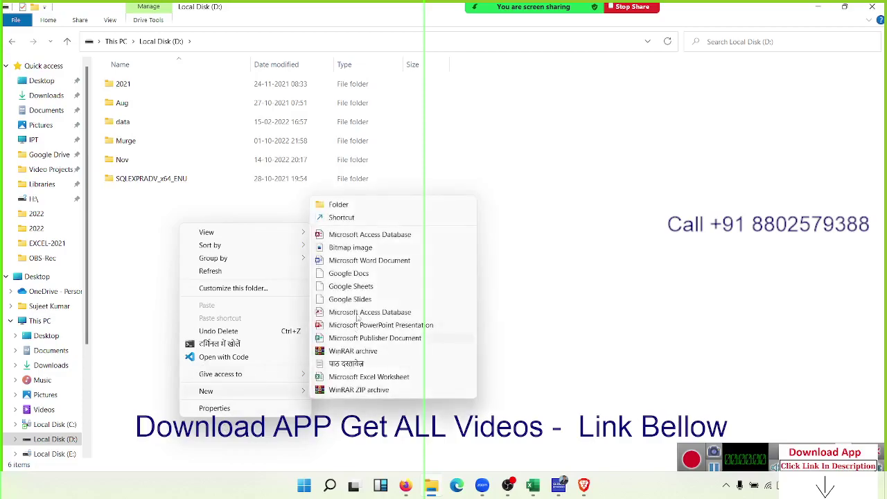
left_click(373, 205)
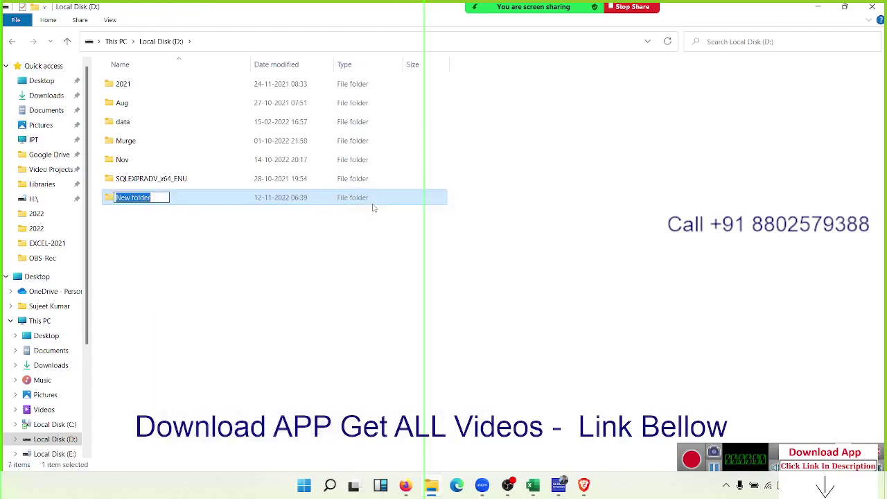
type("2022")
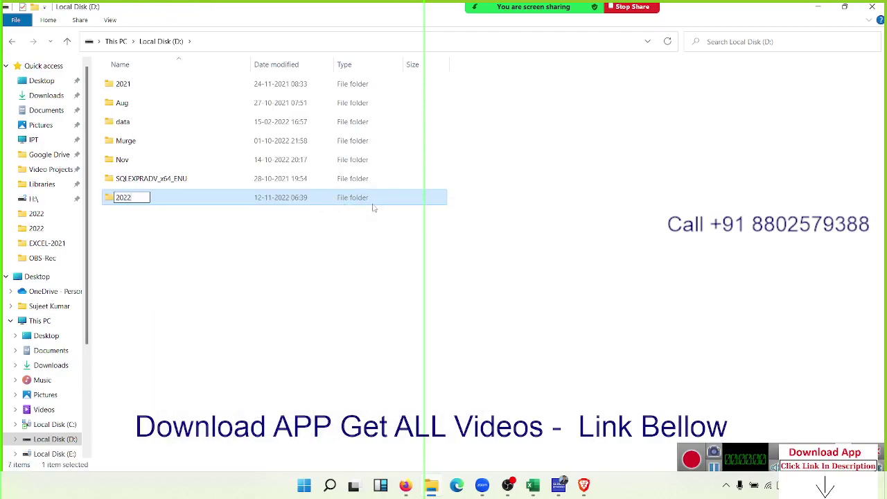
key("Return")
left_click(229, 281)
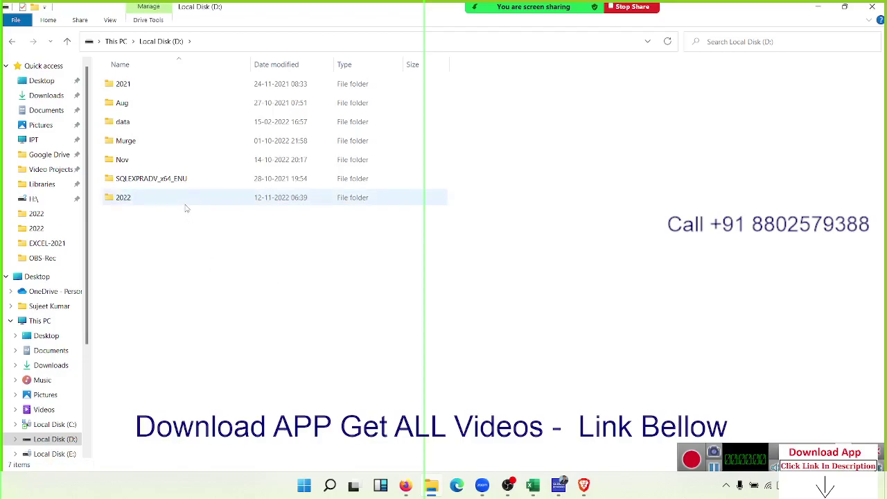
double_click(186, 202)
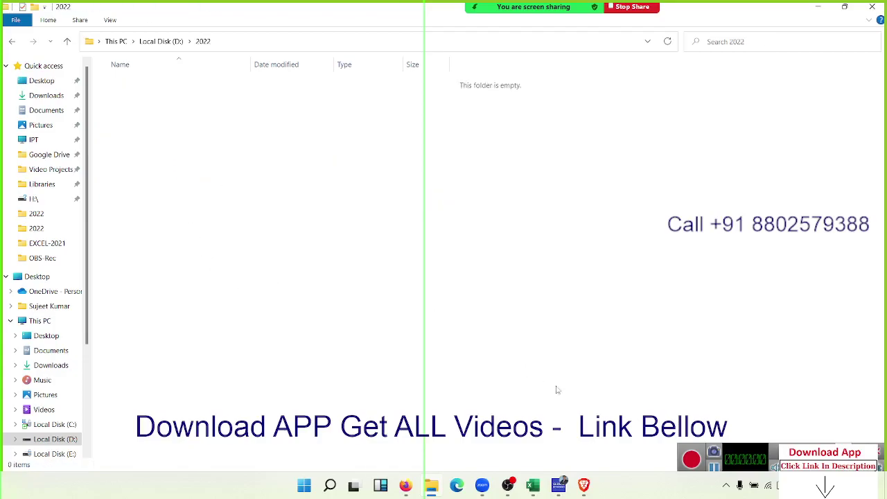
- Create a folder named 11 inside 2022 and open it
right_click(133, 107)
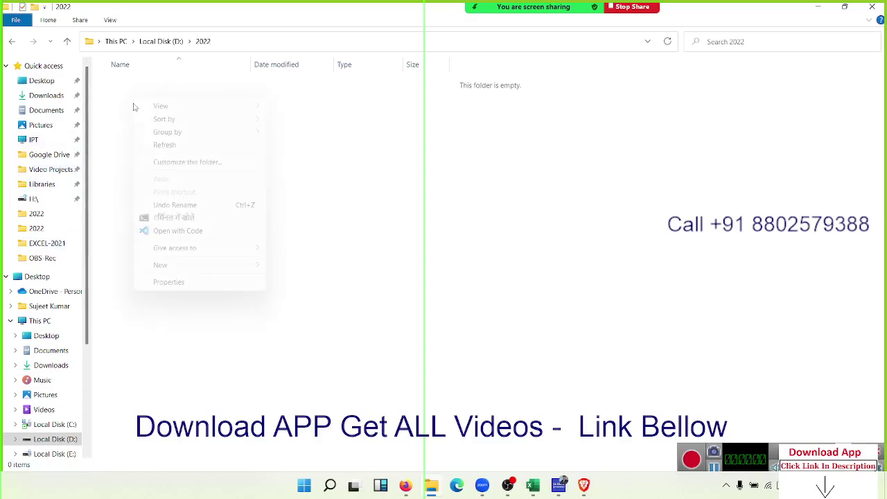
mouse_move(160, 265)
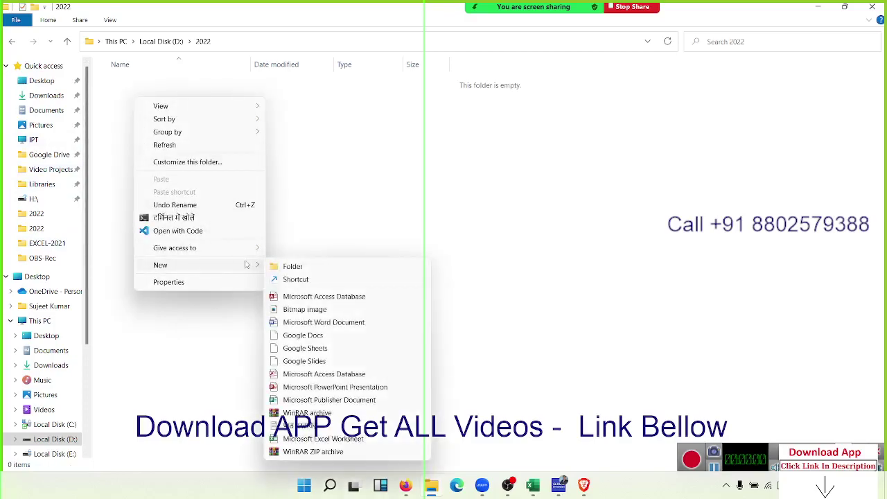
left_click(312, 269)
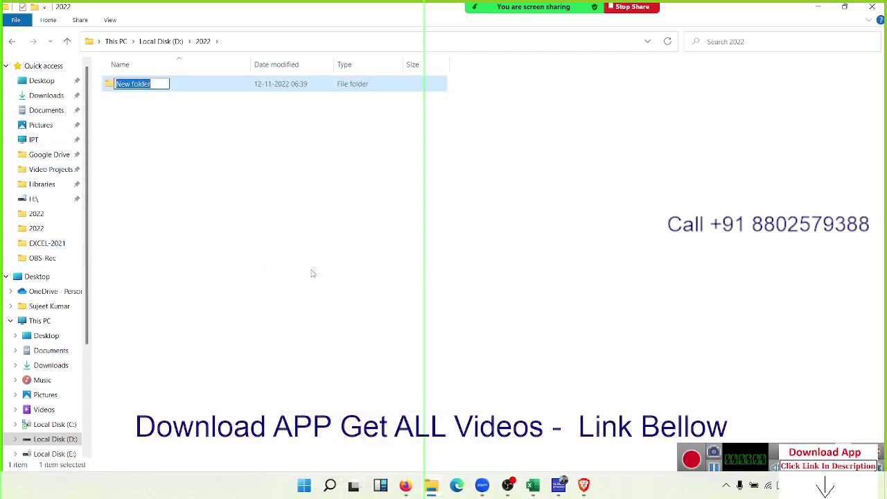
type("11")
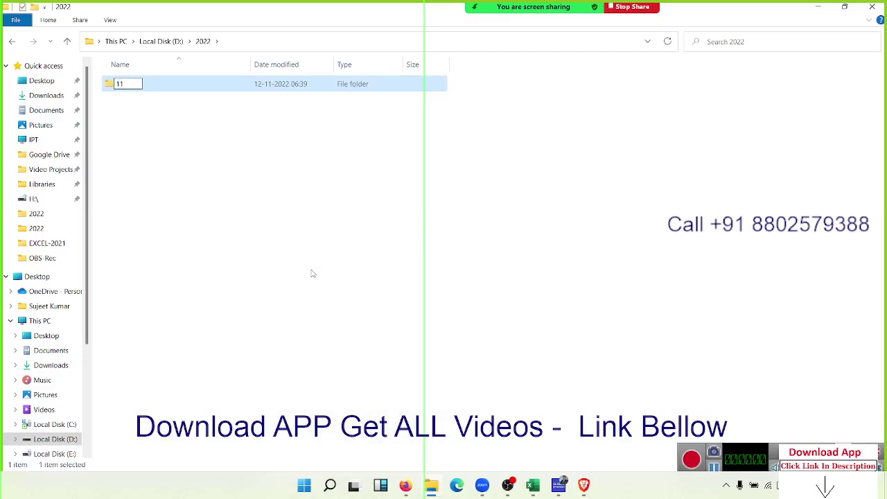
key("Return")
left_click(247, 260)
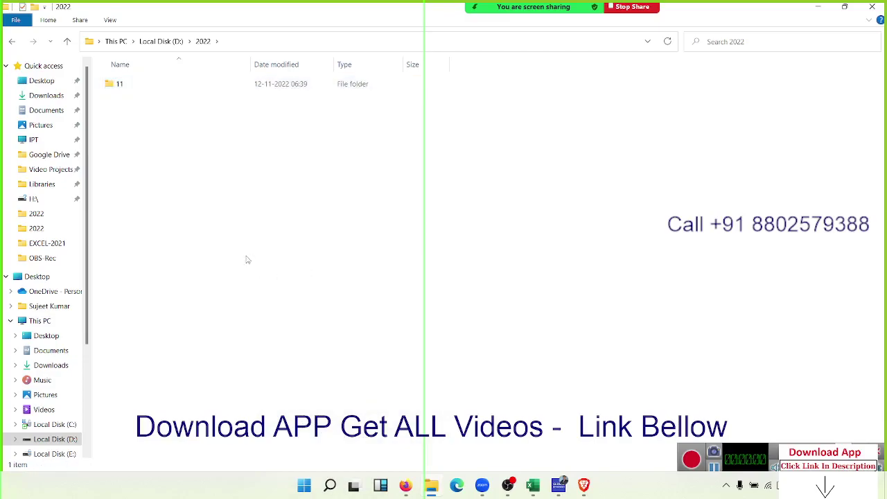
right_click(128, 90)
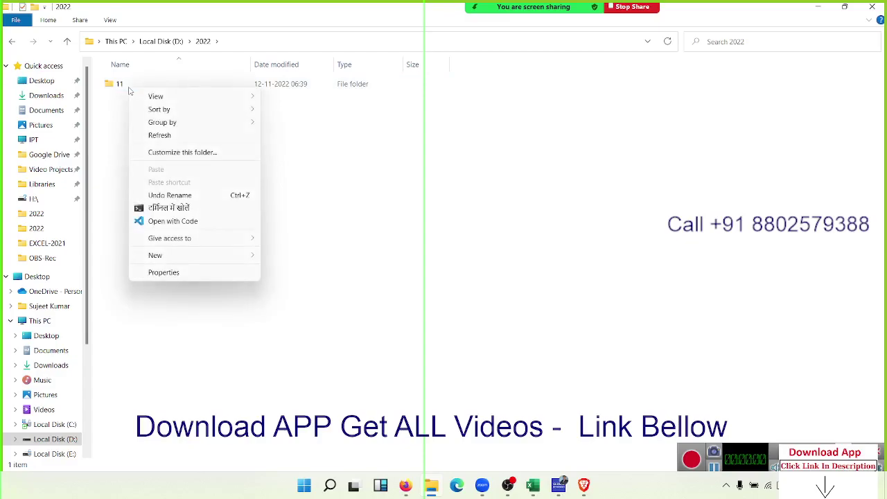
left_click(114, 89)
double_click(114, 87)
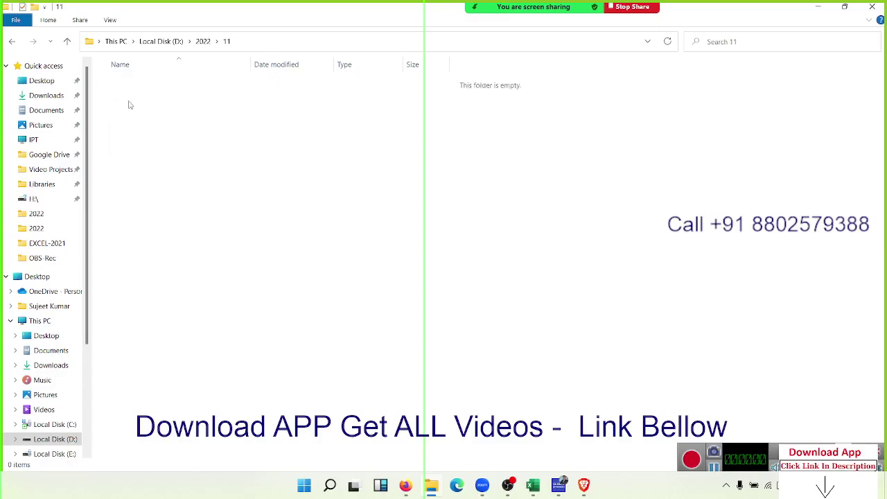
- Create a folder named 12 inside 11 and open it
right_click(129, 105)
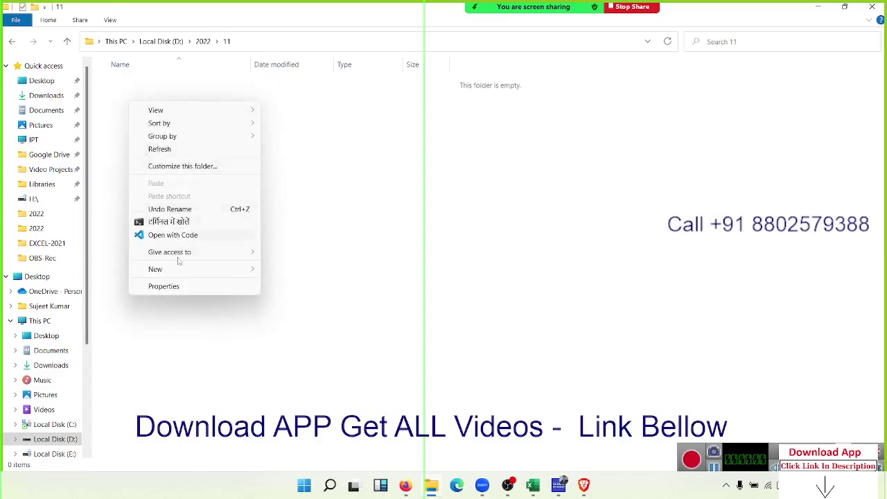
mouse_move(155, 268)
left_click(287, 271)
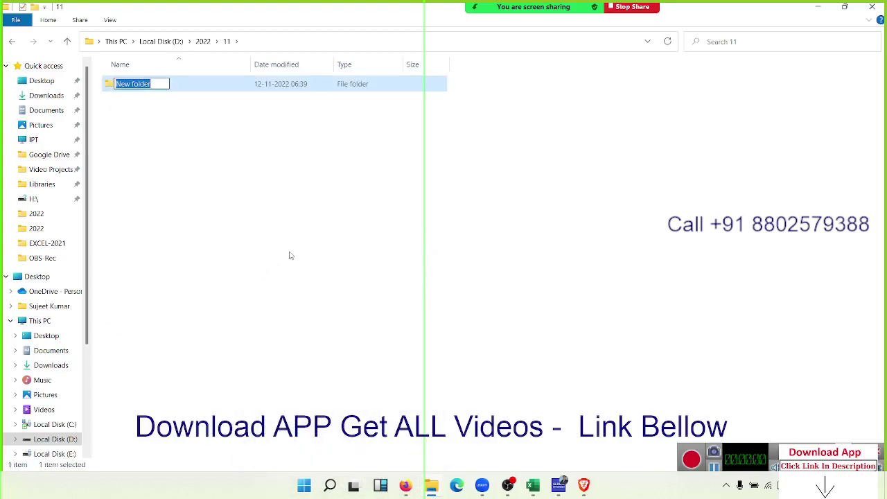
type("1")
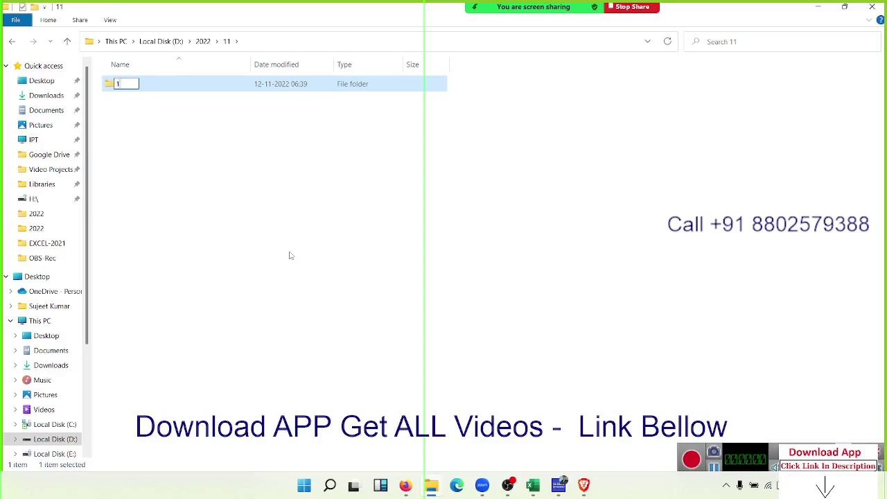
type("2")
key("Return")
left_click(167, 160)
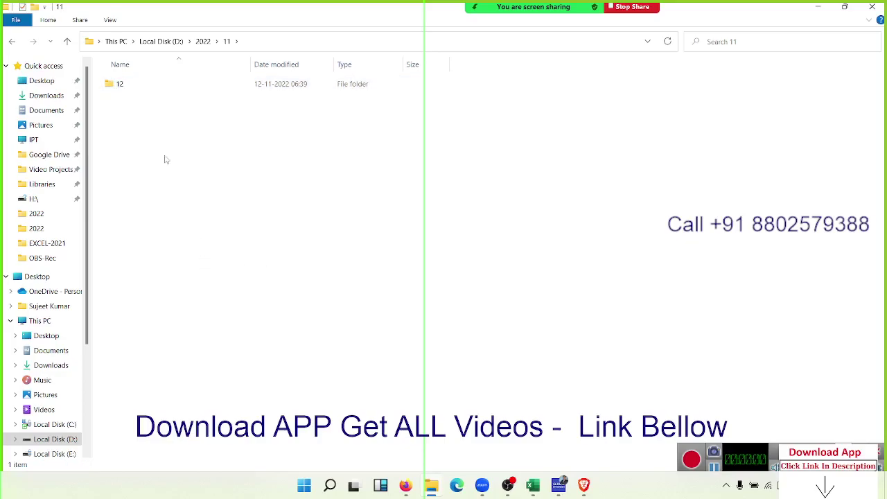
double_click(134, 90)
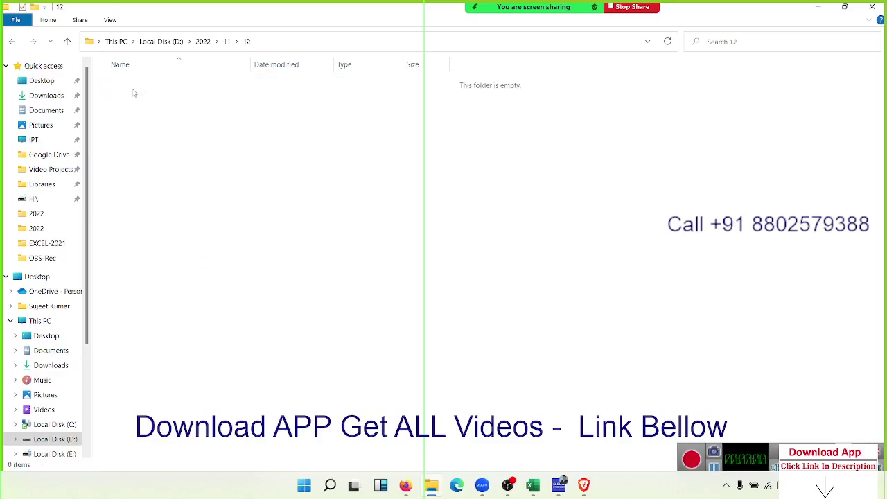
- Add a new Excel worksheet named 12-Nov-2022 in D:\2022\11\12, then return to Book54
right_click(135, 96)
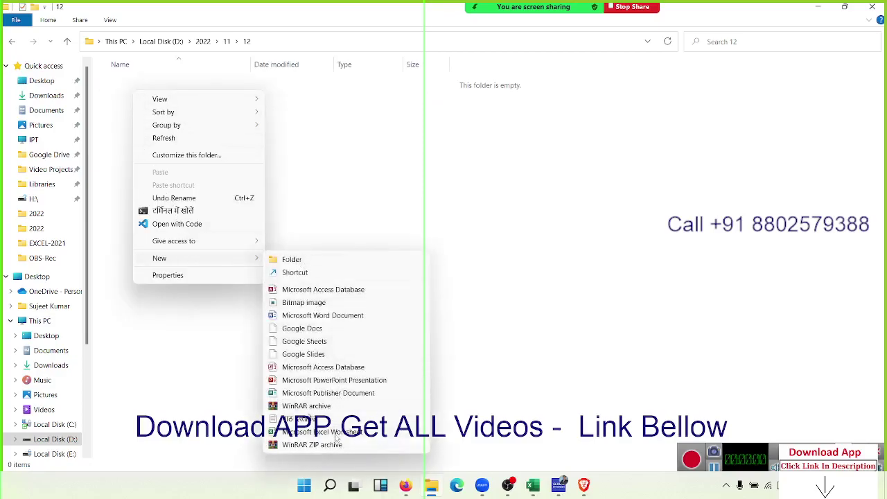
left_click(337, 433)
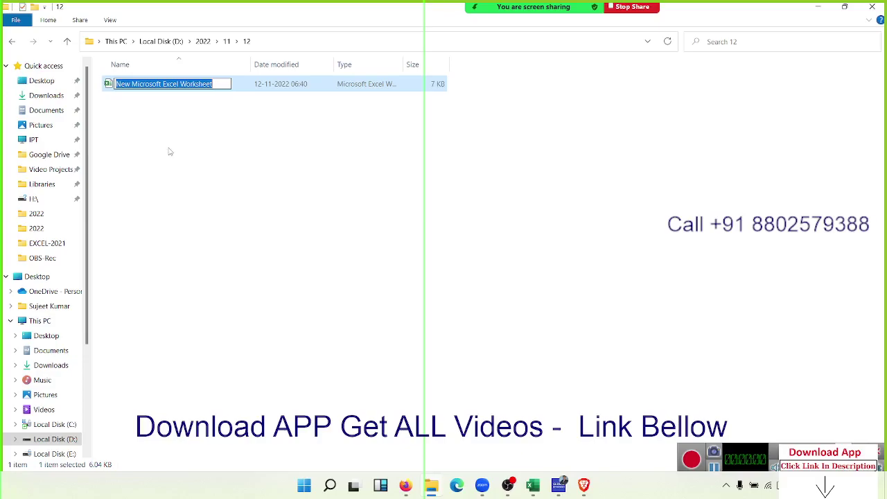
type("12")
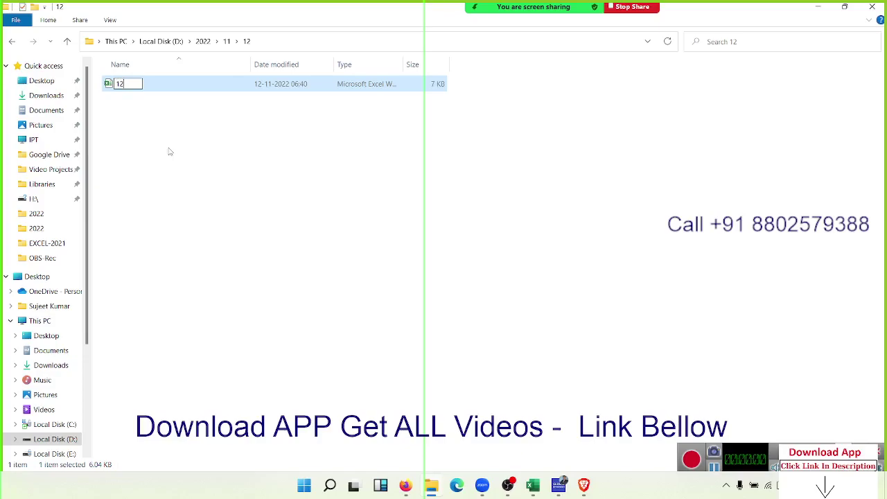
type("-No")
type("v-20")
type("22")
left_click(170, 151)
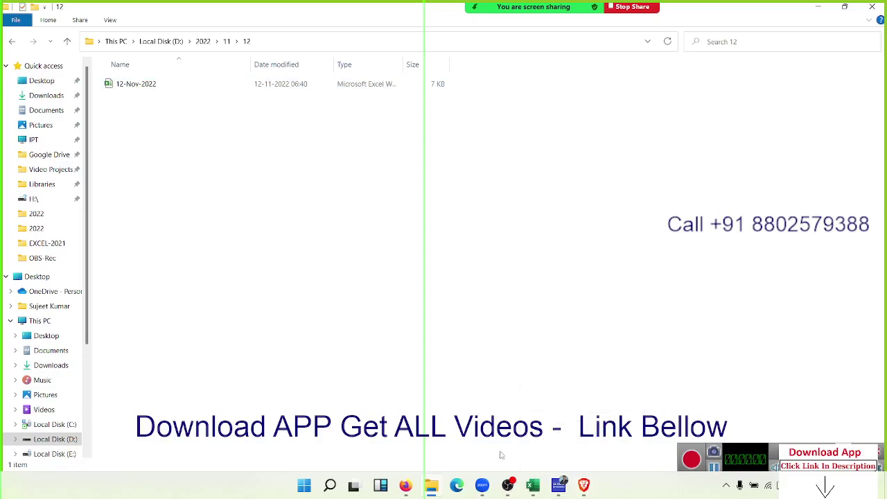
mouse_move(532, 485)
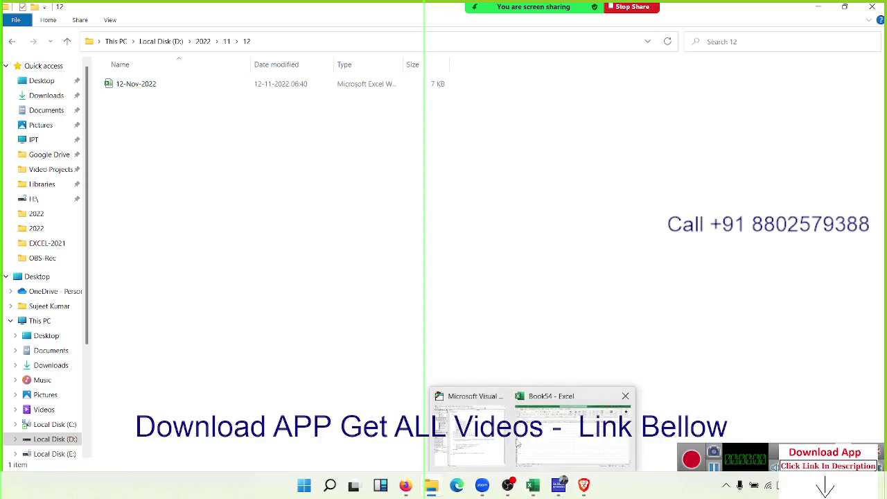
left_click(537, 443)
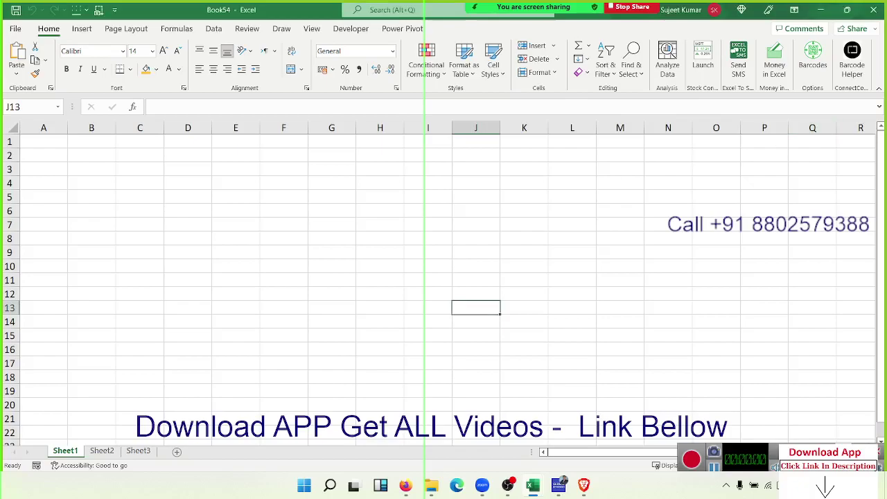
- Close Book54 and exit Excel without saving changes
left_click(874, 9)
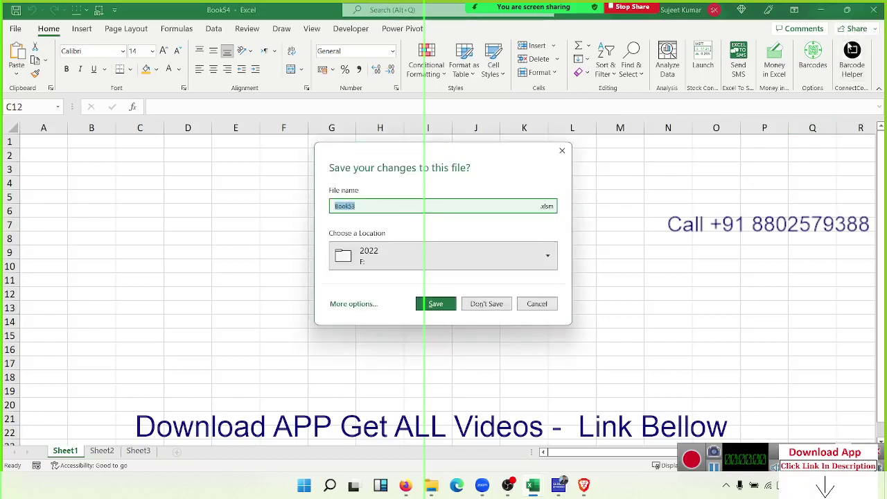
left_click(481, 304)
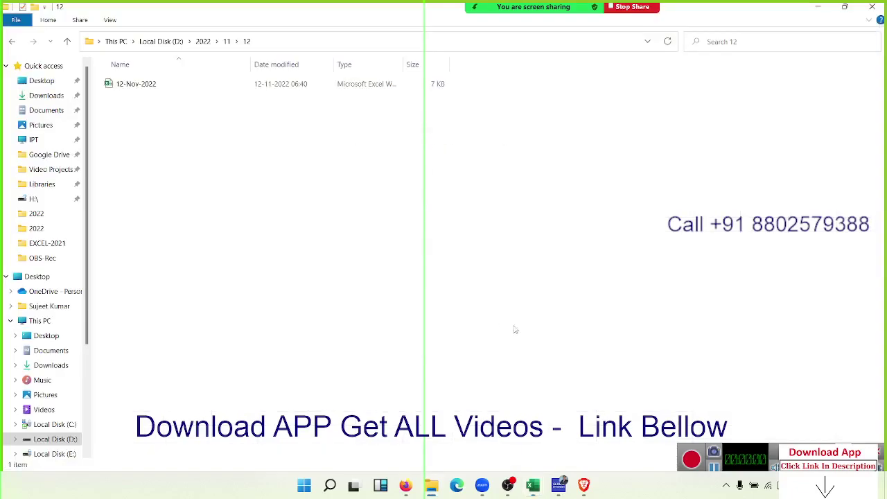
mouse_move(532, 485)
left_click(538, 463)
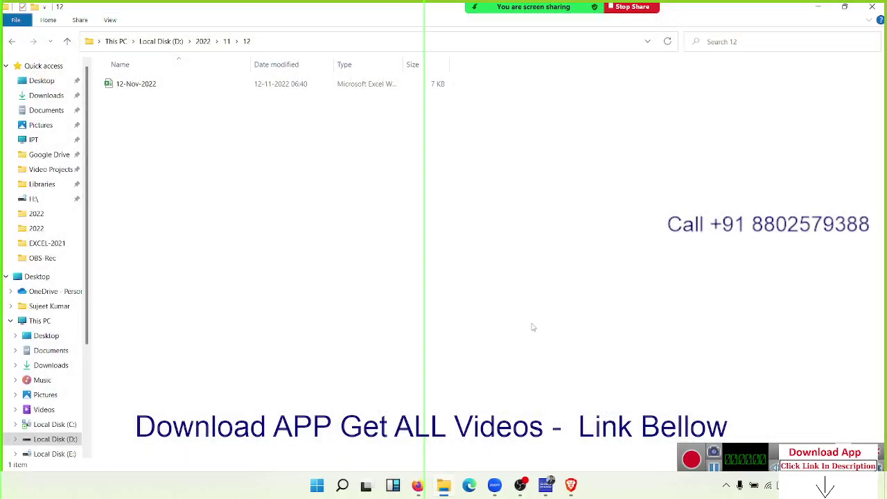
- Relaunch Excel from the Start menu and create a new blank workbook
key("super")
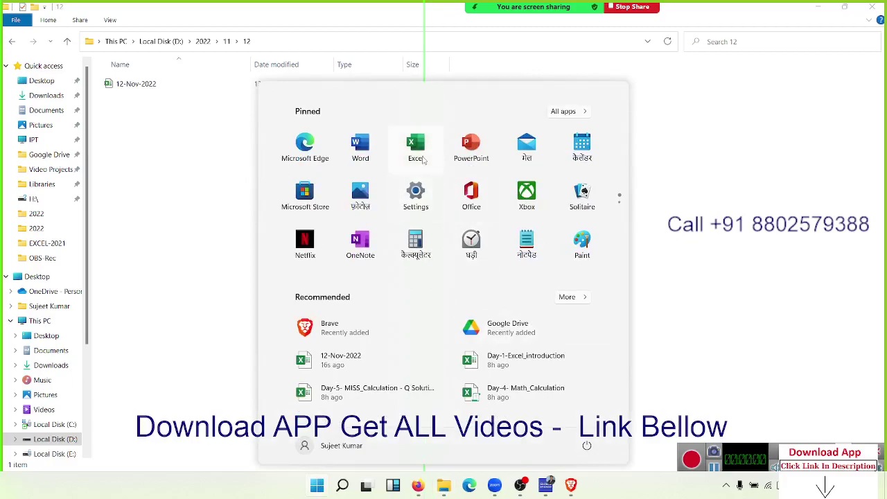
left_click(424, 160)
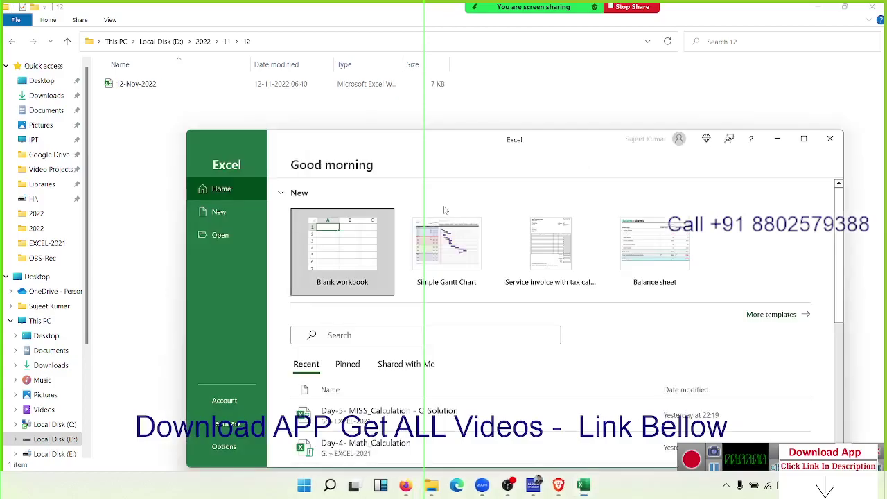
scroll(354, 342, "down", 2)
scroll(354, 342, "up", 2)
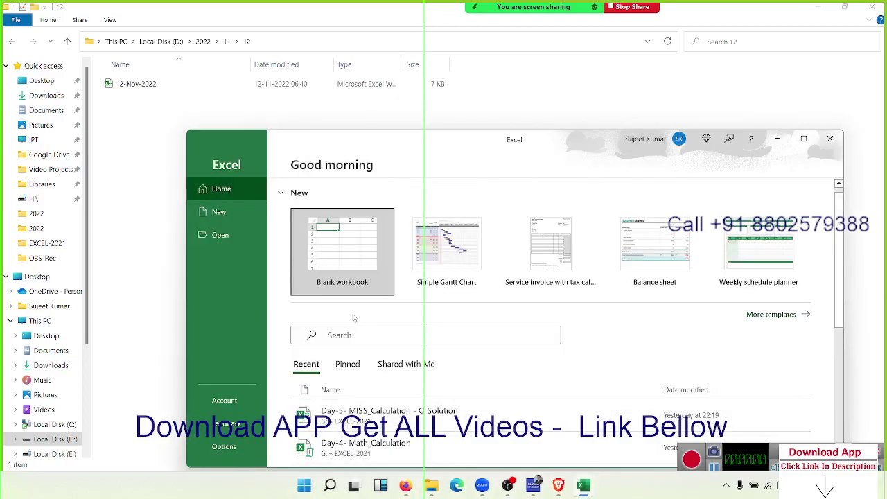
left_click(345, 270)
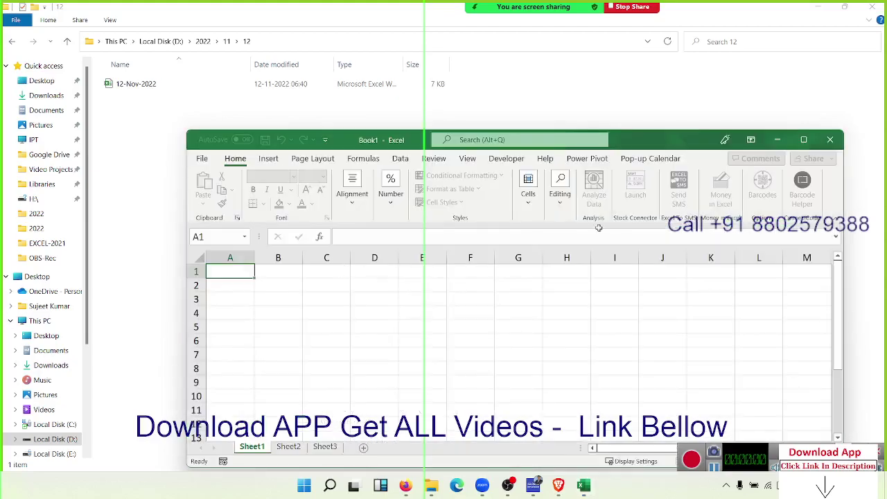
- Maximize Book1, select cell A1 and open Visual Basic from the Developer tab
left_click(801, 140)
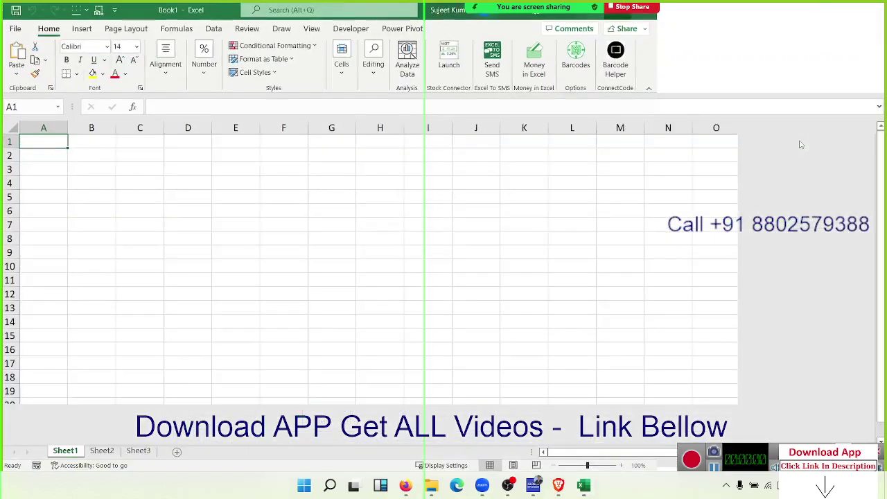
left_click(208, 153)
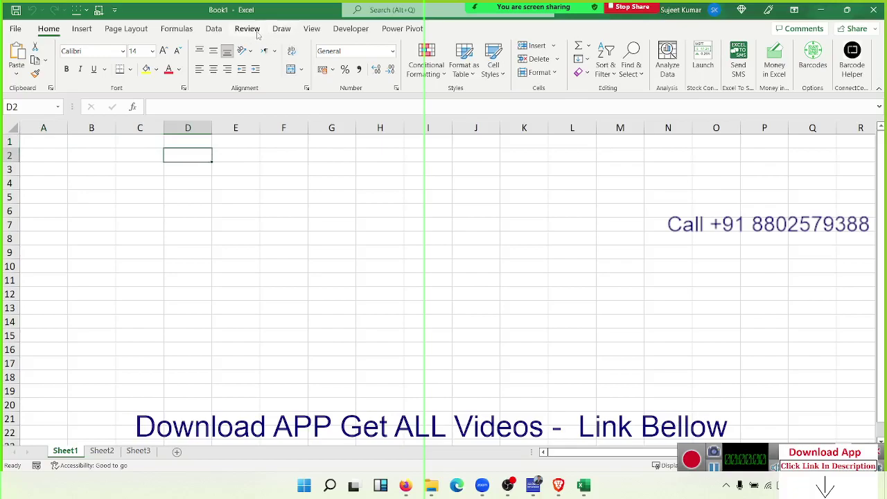
left_click(335, 32)
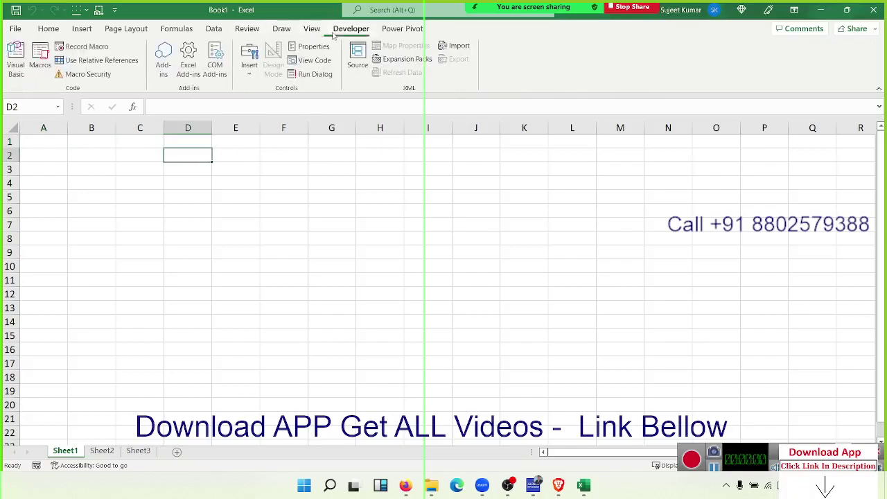
left_click(33, 142)
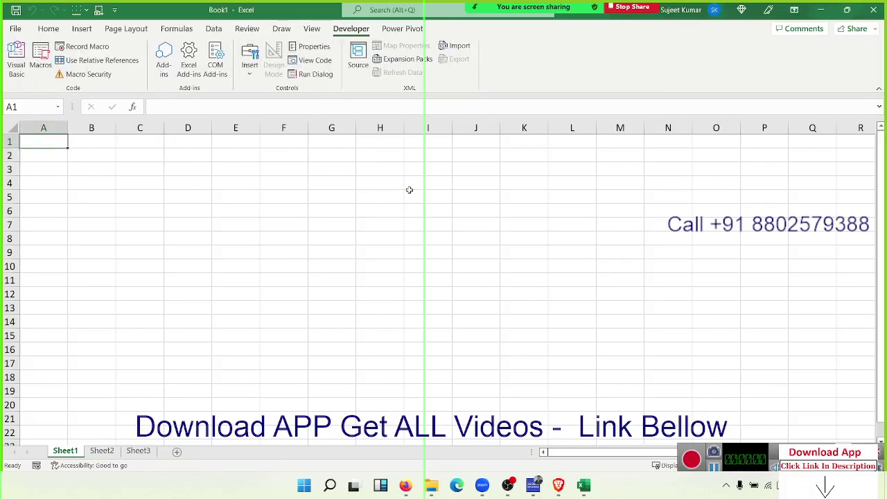
left_click(17, 53)
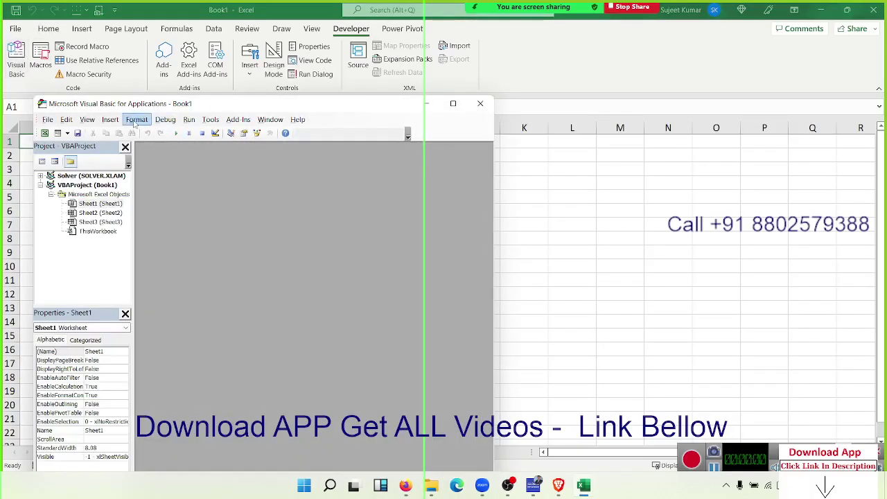
- Maximize the VBA editor and insert a new module, Module1
double_click(184, 104)
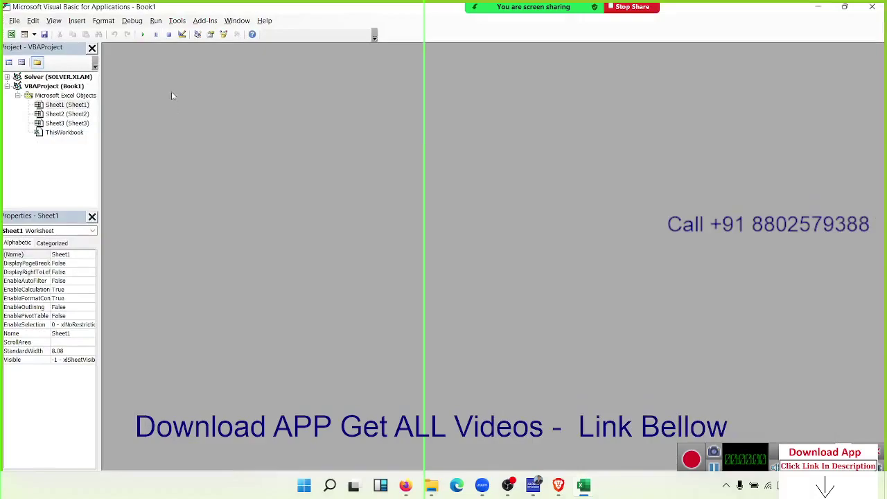
left_click(77, 21)
left_click(82, 60)
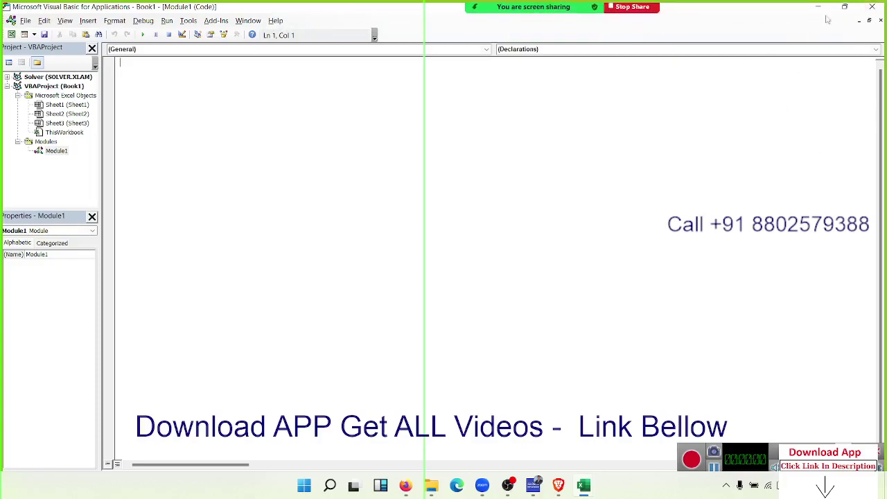
mouse_move(843, 7)
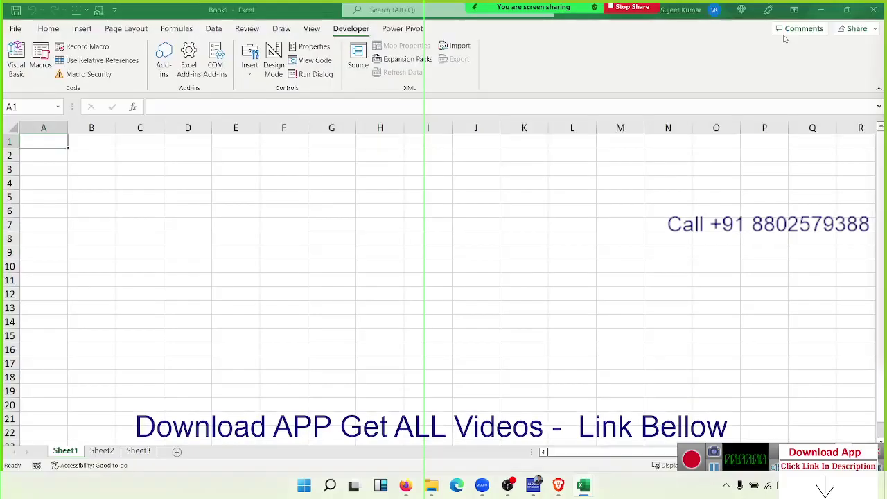
- Rearrange the VBA editor window over the folder window and select Sheet1 in the project
left_click(818, 7)
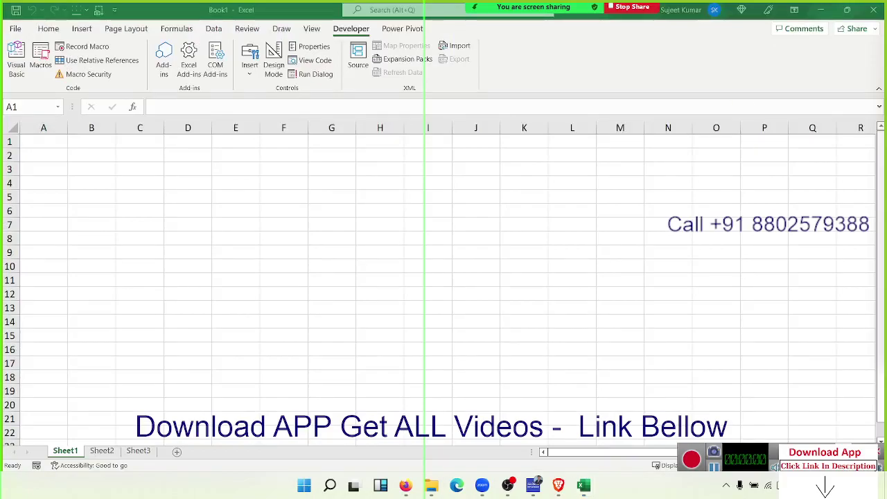
key("alt+Tab")
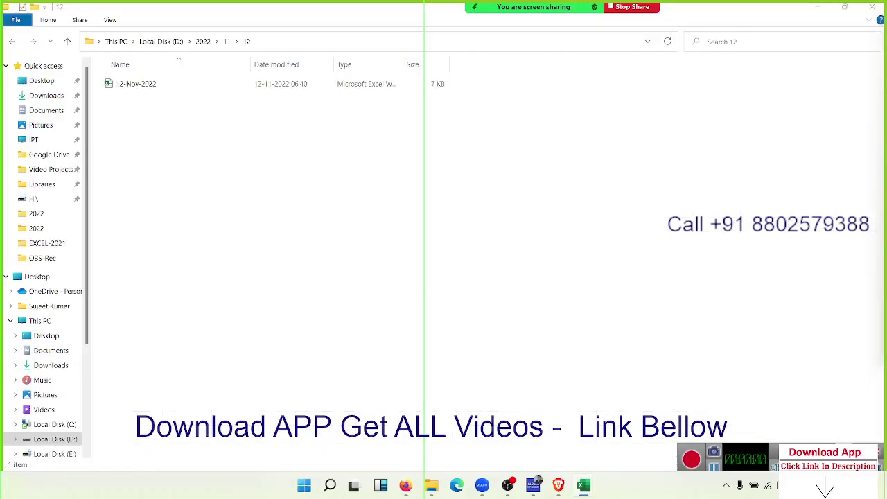
key("alt+Tab")
left_click_drag(623, 94, 357, 12)
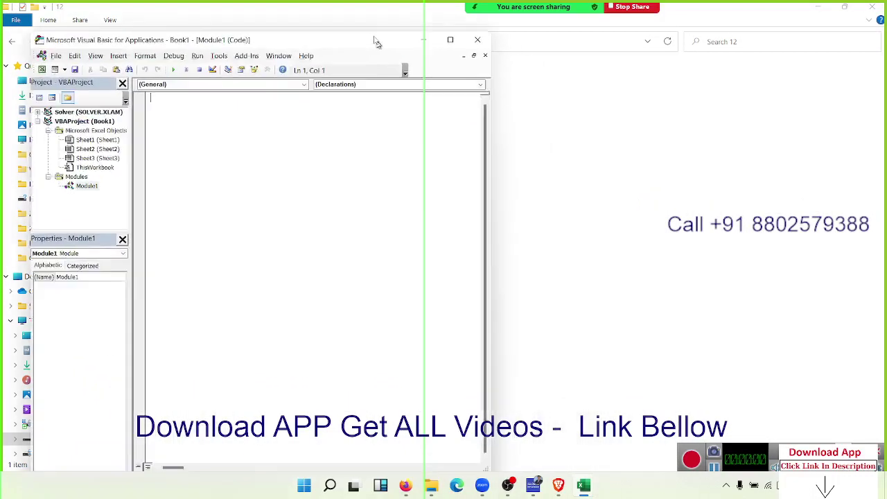
double_click(342, 14)
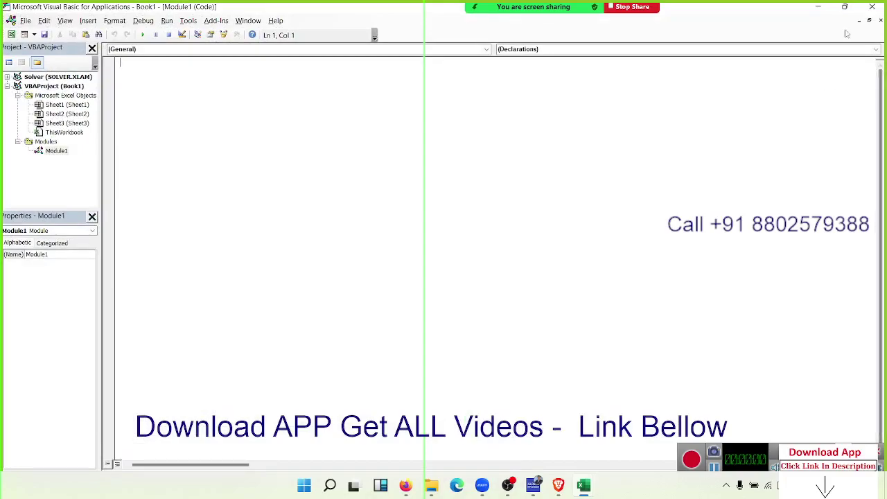
mouse_move(844, 7)
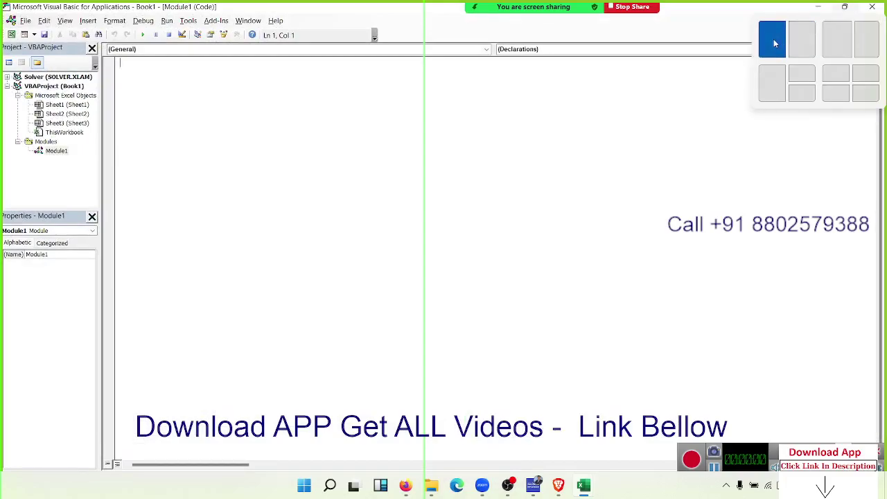
left_click(773, 39)
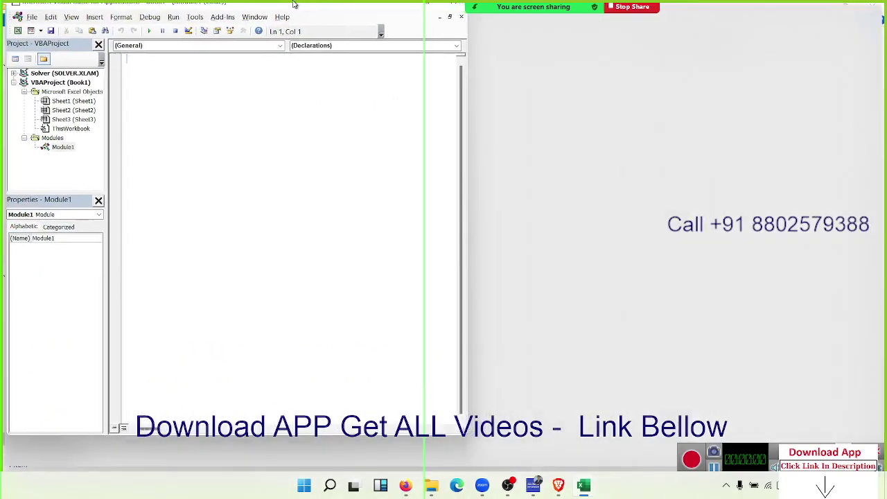
left_click_drag(347, 90, 286, 5)
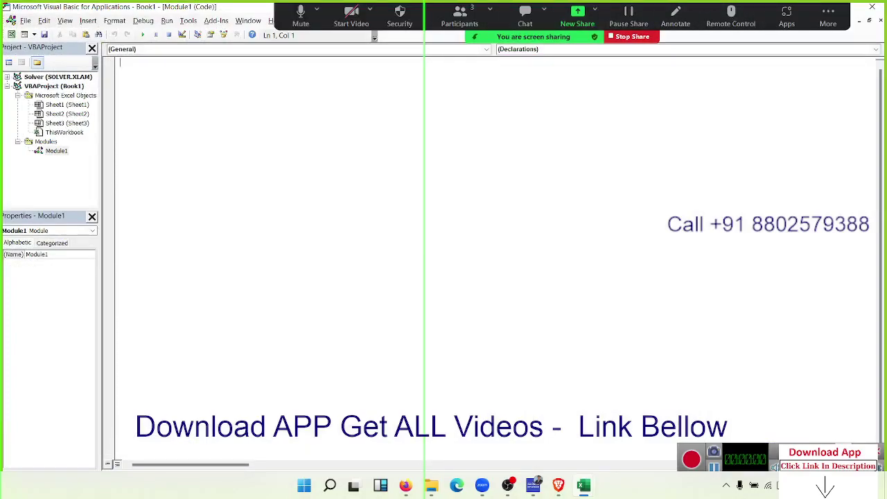
left_click(68, 104)
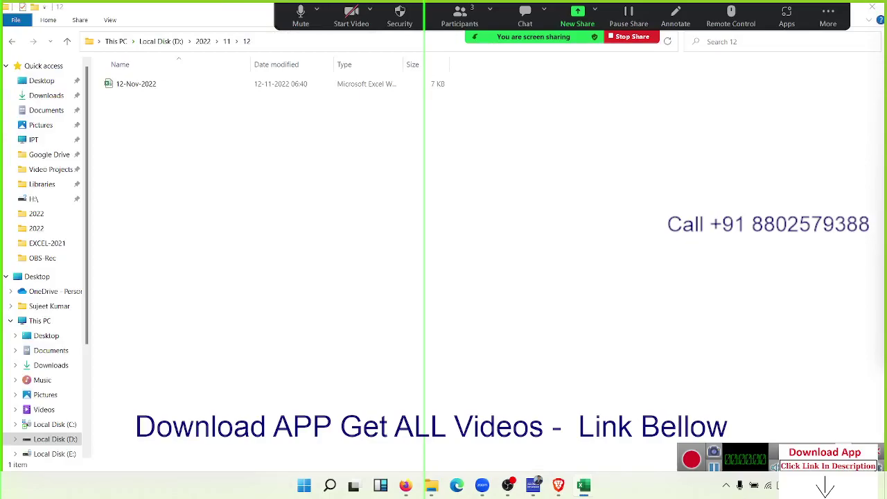
- Maximize the Book1 window, then bring the VBA editor back full-screen over it
left_click_drag(883, 101, 629, 101)
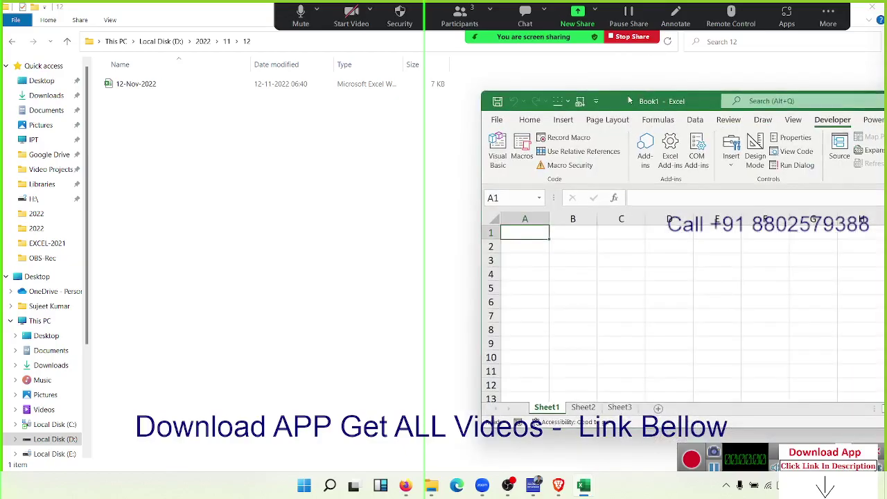
double_click(629, 101)
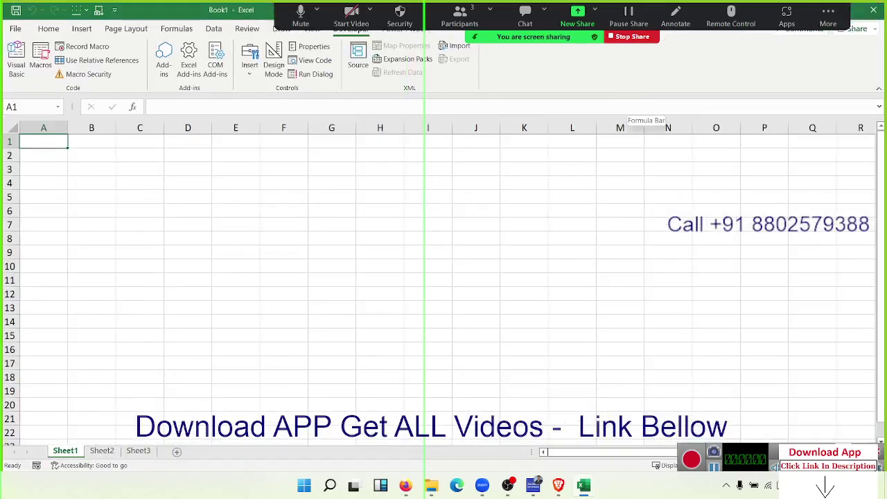
key("alt+F11")
left_click_drag(855, 58, 345, 28)
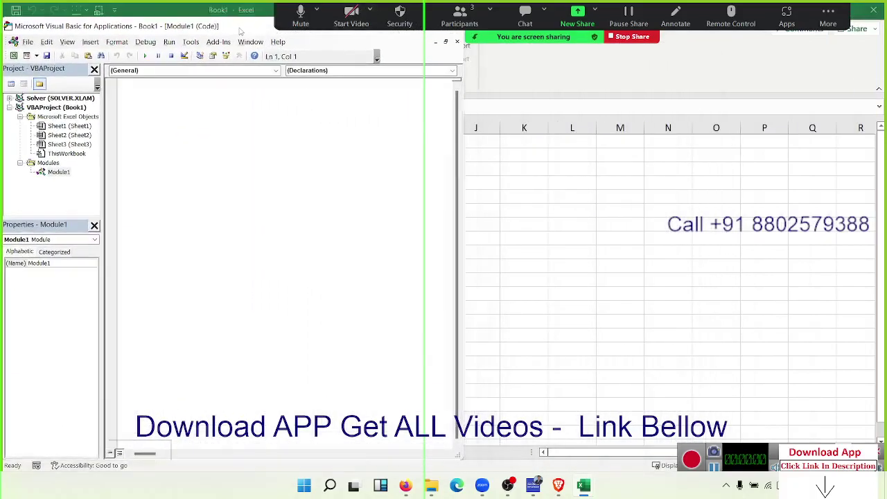
double_click(239, 26)
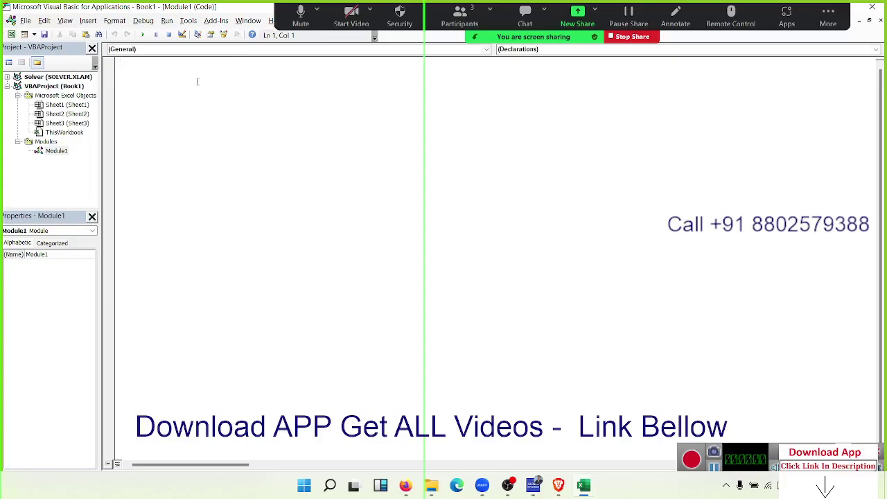
- Create Sub rr() and add the line y = Year(Date)
type("su")
type("b rr")
key("Return")
key("Return")
key("Return")
key("Return")
key("Return")
key("Return")
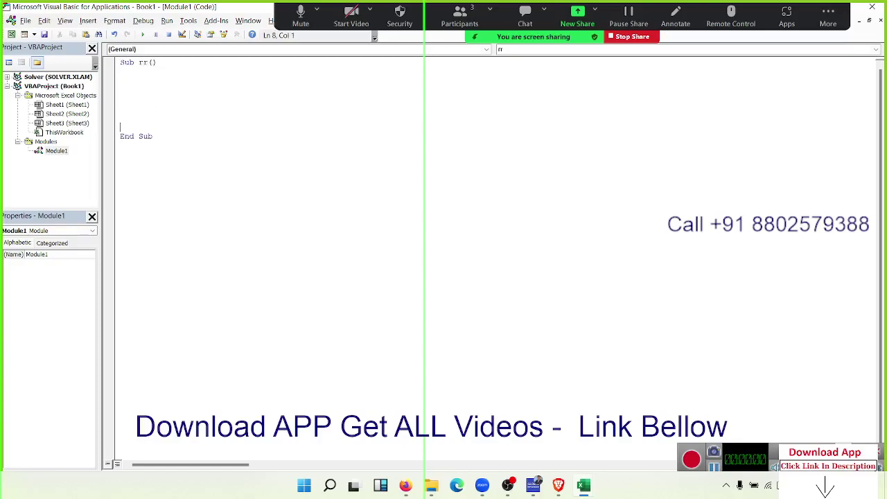
key("Up")
key("Up")
key("Up")
key("Up")
key("Return")
key("Return")
key("Up")
key("Up")
type("y")
type("=dat")
type("e")
key("Return")
key("Up")
type("year")
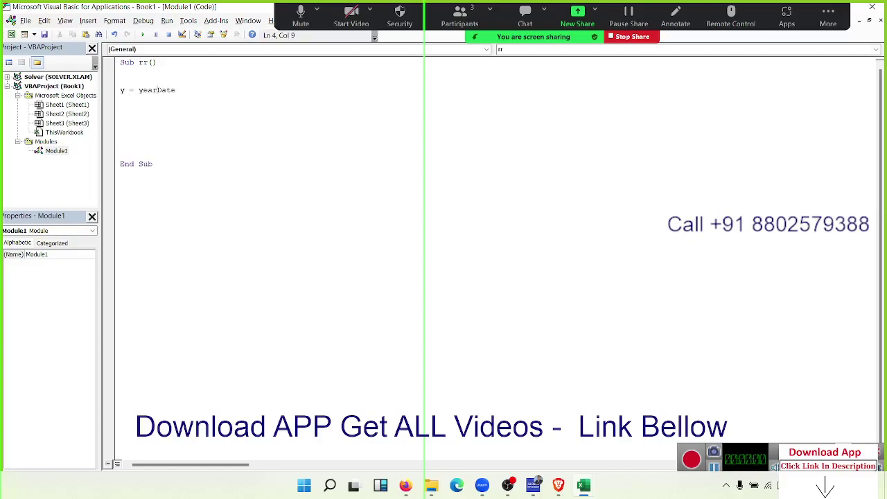
type("(")
left_click(198, 82)
key("Return")
key("Return")
key("Up")
key("shift+Down")
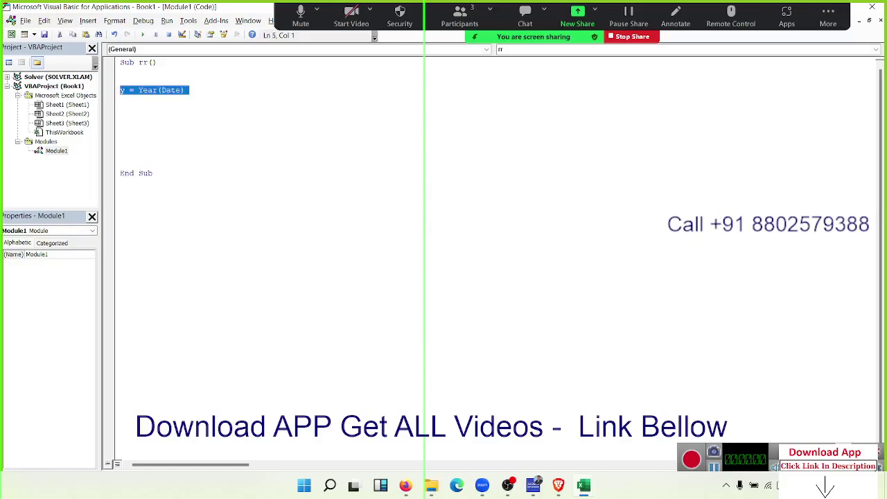
left_click(121, 99)
- Add the lines m = Month(Date) and d = Day(Date) to the macro
type("m")
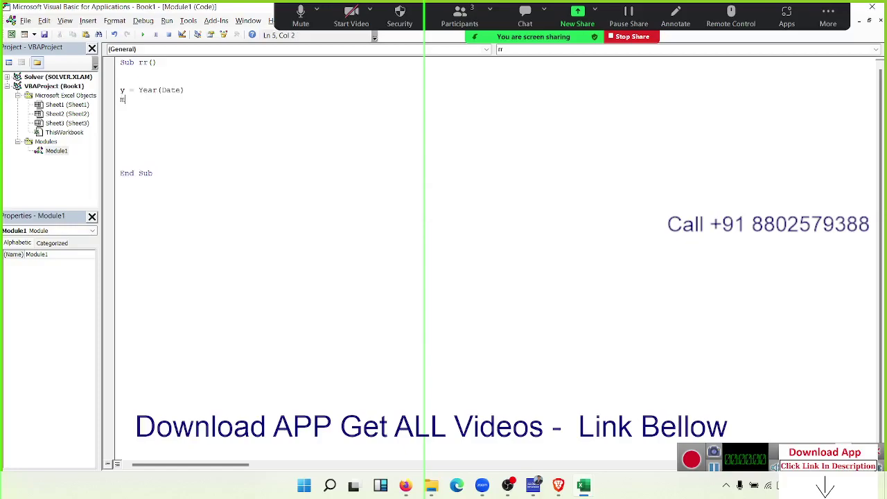
type("=")
type("month")
type("(date")
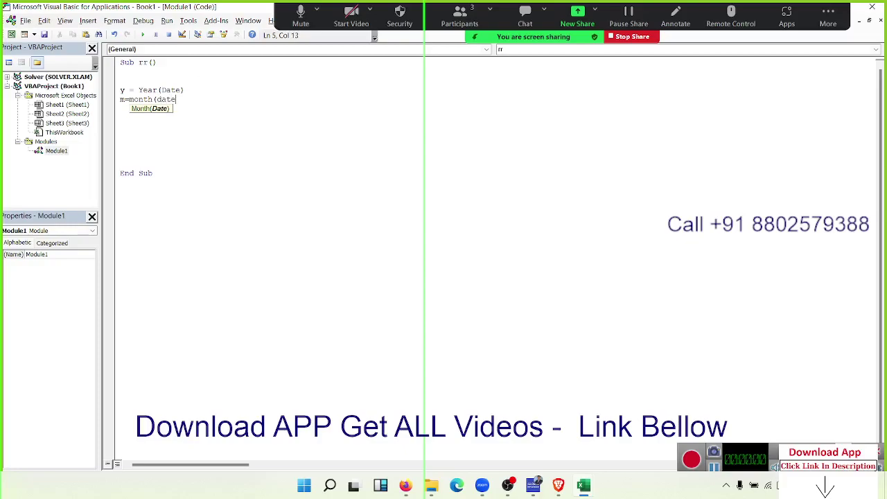
type(")")
key("Return")
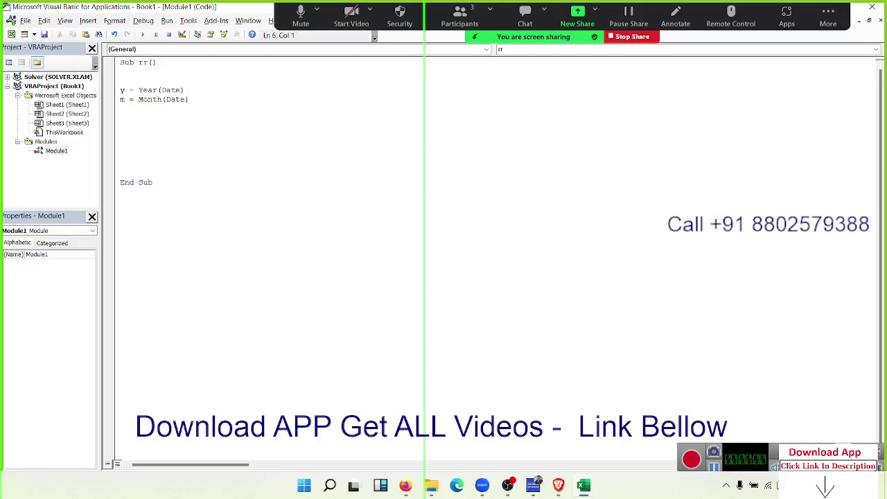
type("d=")
type("year")
key("BackSpace")
key("BackSpace")
key("BackSpace")
key("BackSpace")
type("day")
type("(")
type("month")
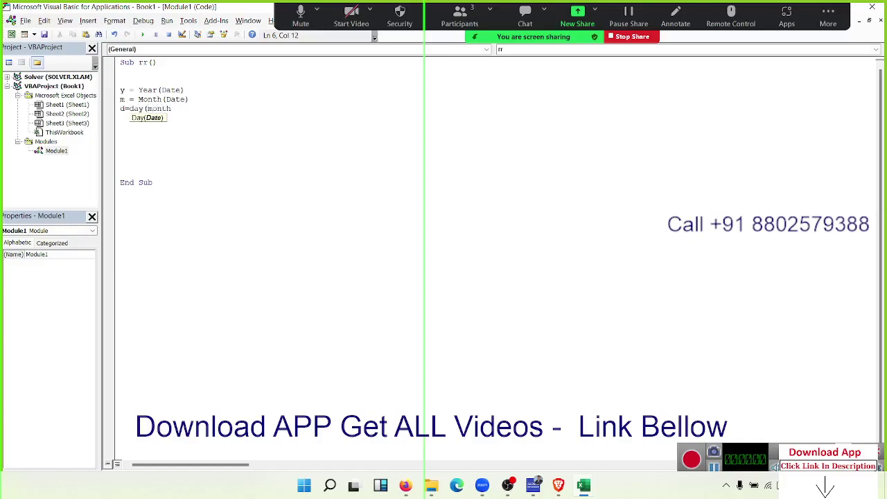
key("BackSpace")
key("BackSpace")
key("BackSpace")
key("BackSpace")
key("BackSpace")
type("date)")
key("Return")
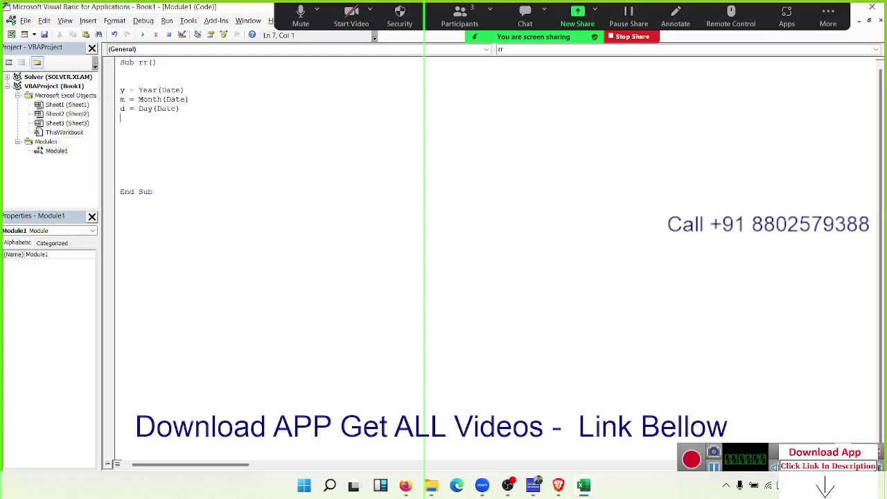
left_click(362, 191)
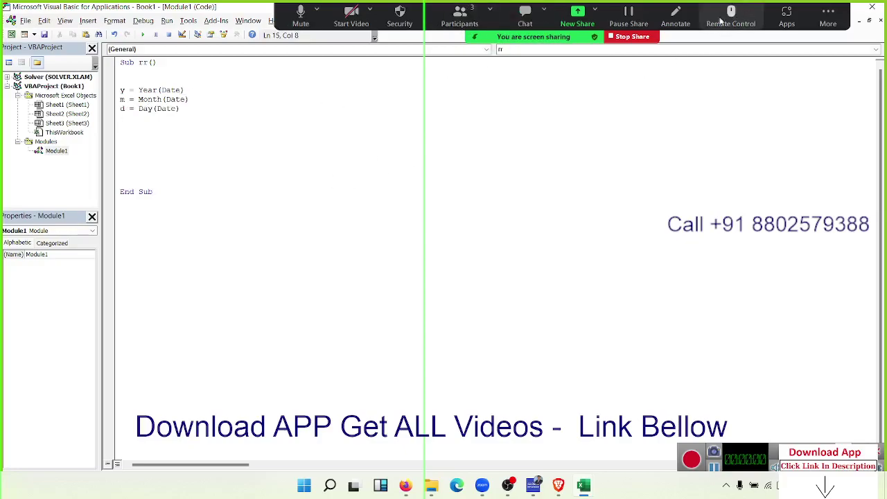
left_click_drag(483, 39, 483, 437)
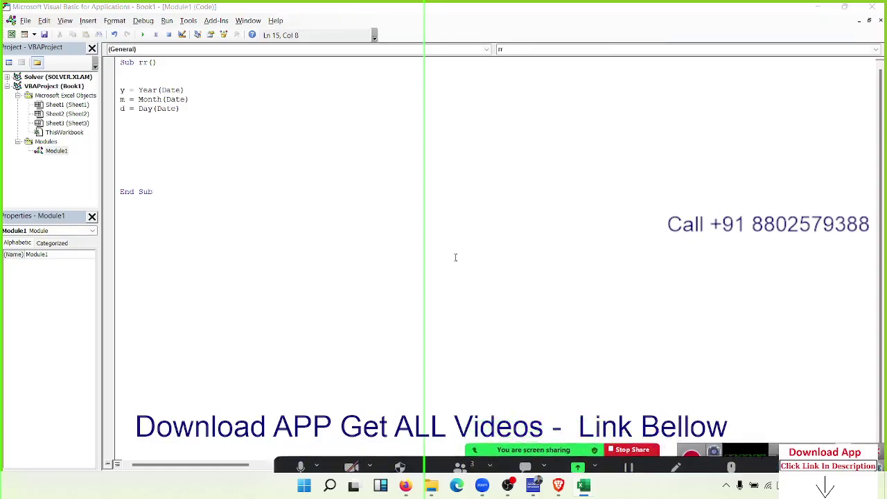
- Add a blank line before End Sub and review the y, m and d lines
left_click(224, 120)
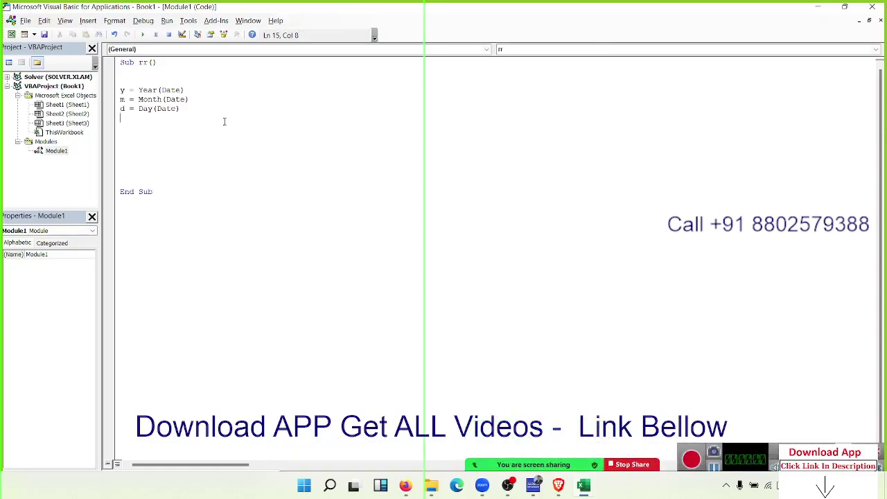
key("Return")
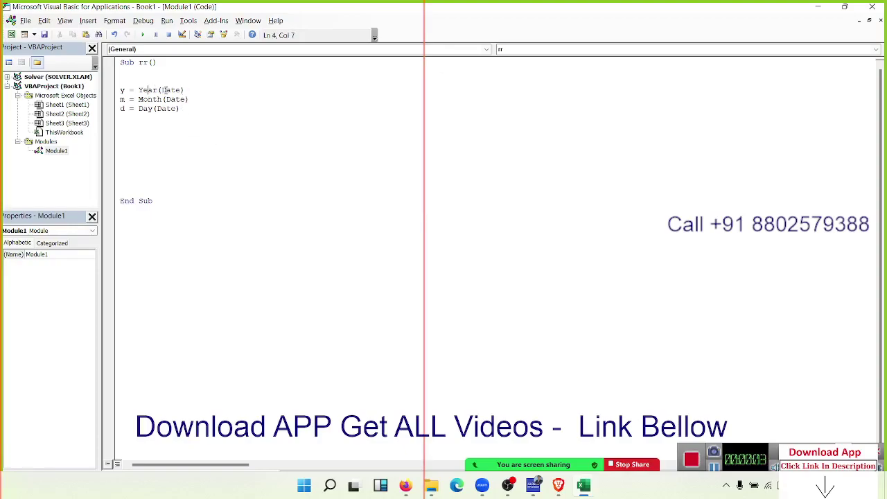
double_click(174, 92)
double_click(145, 92)
left_click_drag(128, 90, 117, 90)
key("Down")
key("shift+Down")
key("Right")
key("shift+Down")
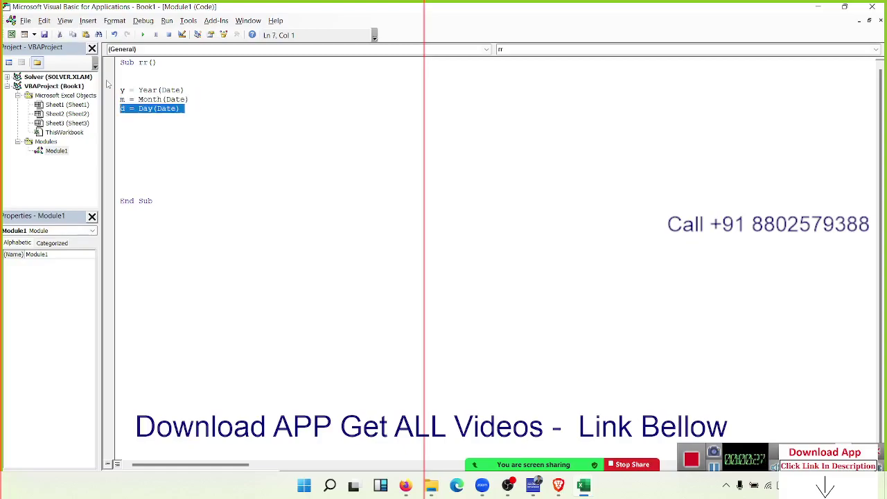
key("Right")
- Insert a new line below the date lines, type sample date 10/10/2022, then delete it
key("Return")
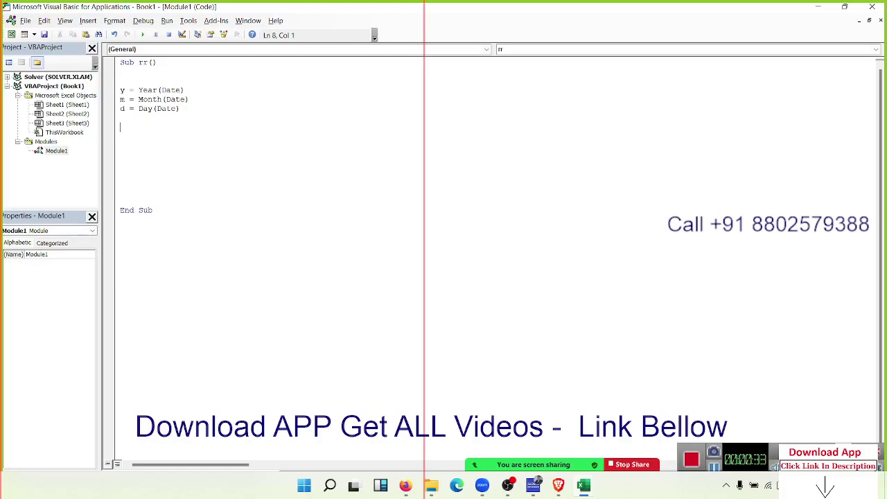
type("10/")
type("10")
type("/20")
type("22")
key("shift+Left")
key("shift+Left")
key("shift+Left")
key("shift+Left")
key("shift+Left")
key("shift+Left")
key("shift+Left")
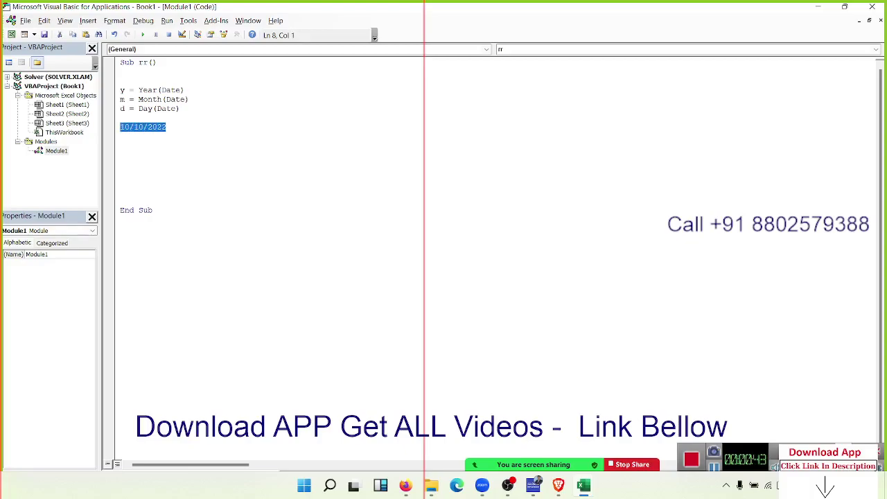
key("Delete")
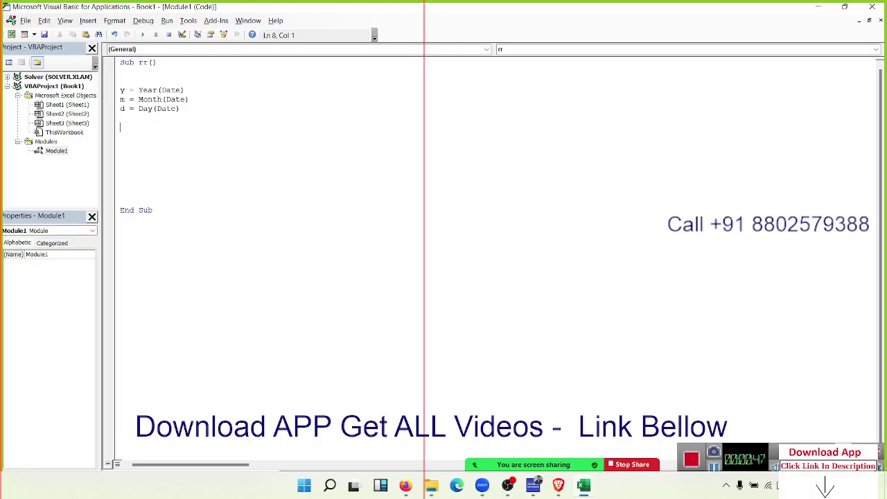
- Add the line dt = Format(Date, "DD-mmm-yy") followed by two blank lines
type("dt=")
type("form")
type("at(")
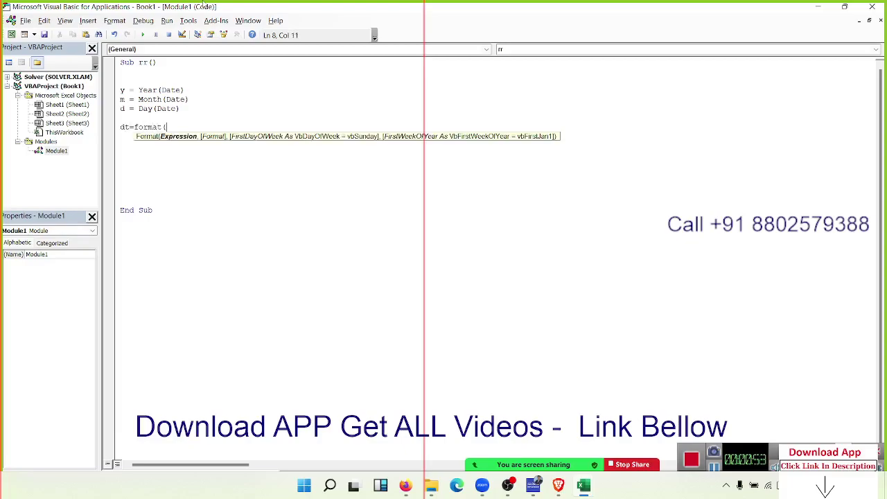
type("da")
type("te,")
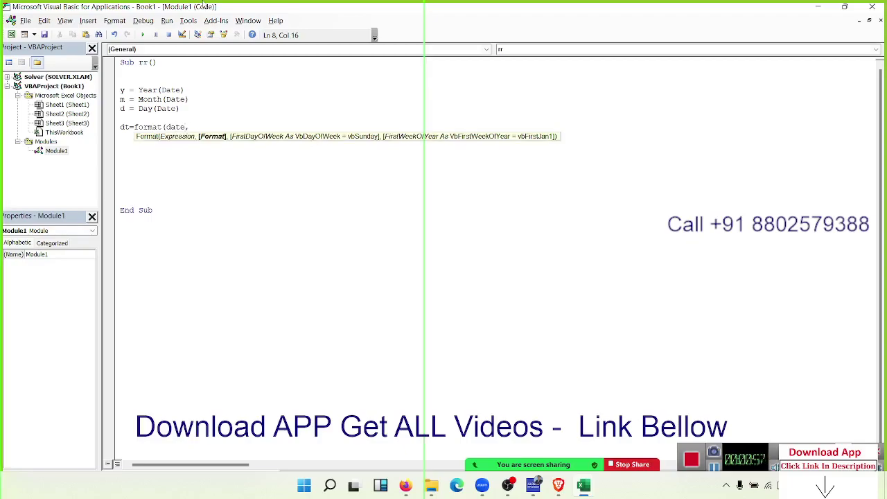
type("\"")
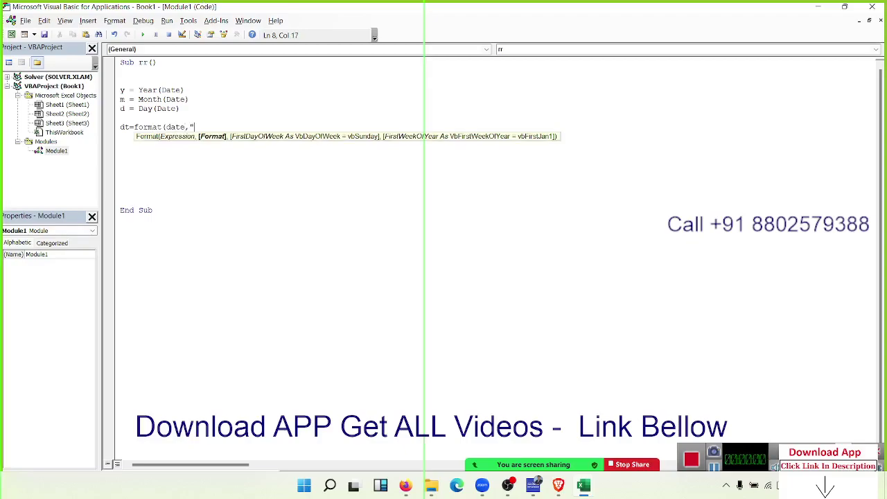
type("DD")
type("D-")
key("BackSpace")
key("BackSpace")
type("-")
type("mmm-")
type("yy")
type("\")")
key("Return")
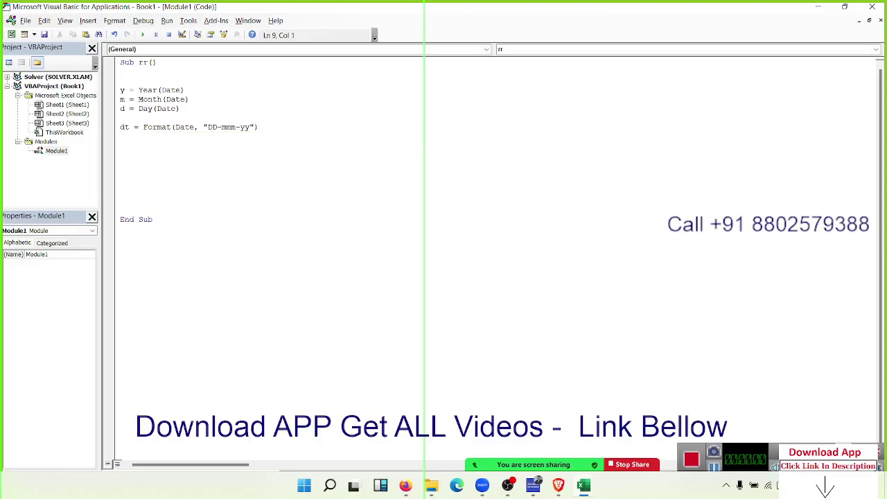
key("Return")
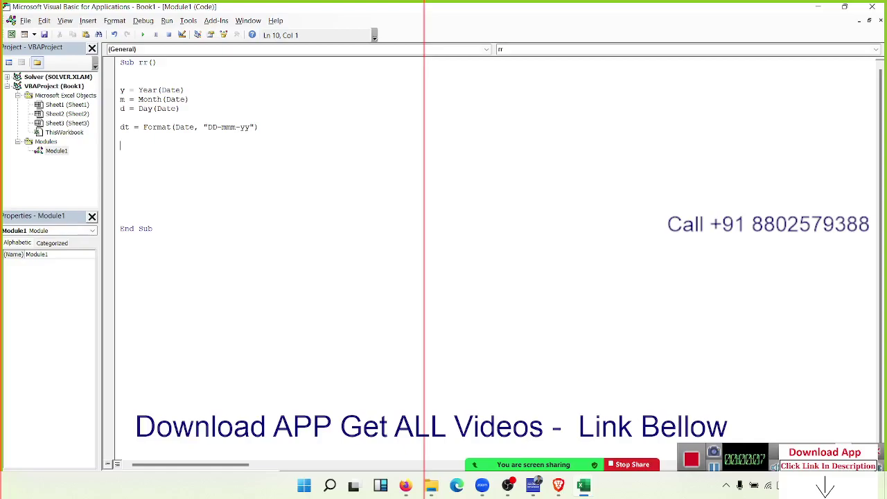
- Add MkDir "D:\" & y, replacing the hard-coded 2022 with the y variable
type("mkd")
type("ir")
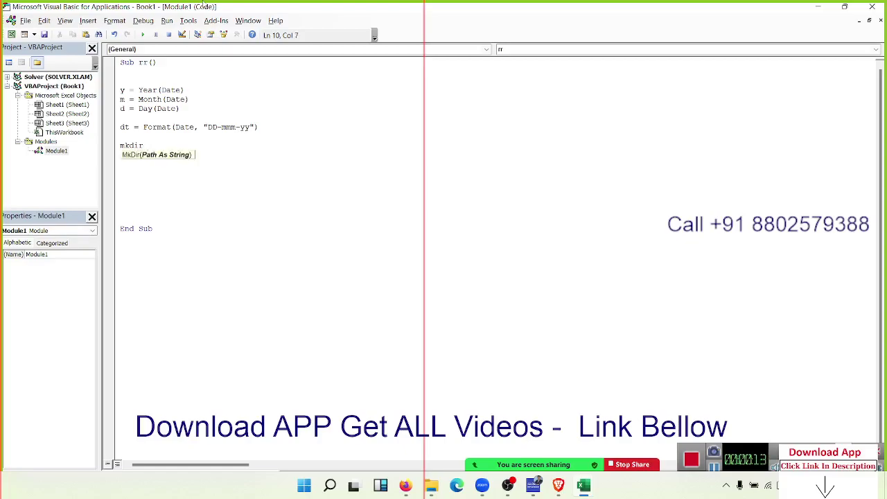
type(" \"D")
type(":\\")
type("202")
type("2\"")
key("Return")
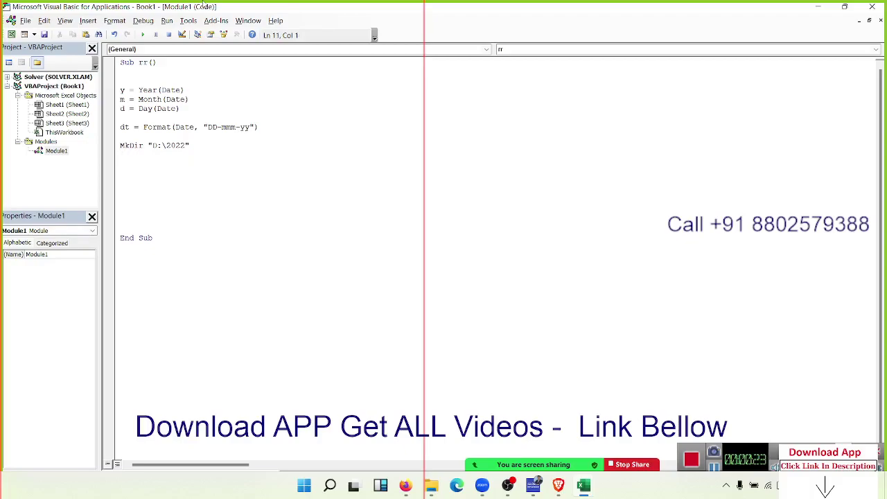
left_click(167, 146)
double_click(167, 147)
left_click(198, 85)
left_click_drag(198, 84, 203, 92)
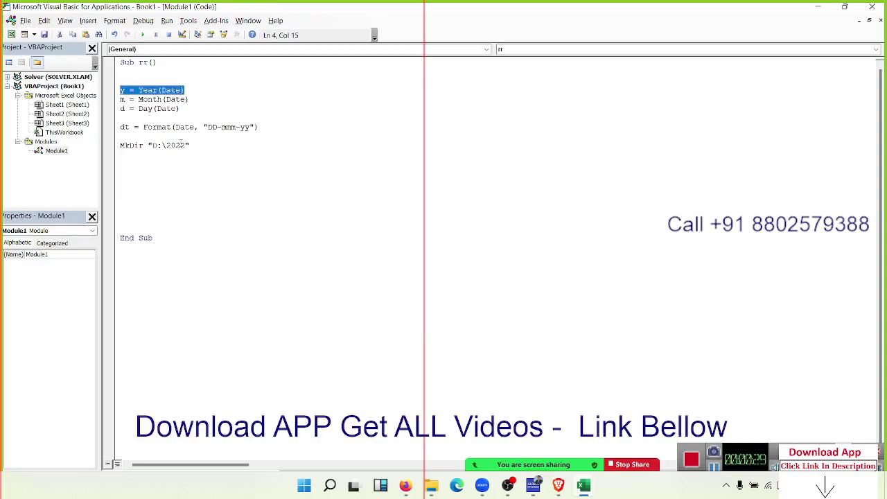
double_click(176, 147)
key("BackSpace")
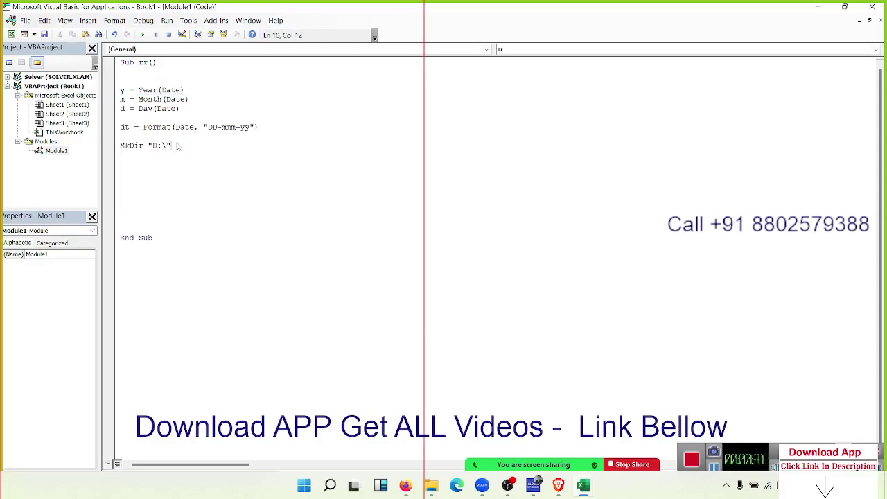
type(" & ")
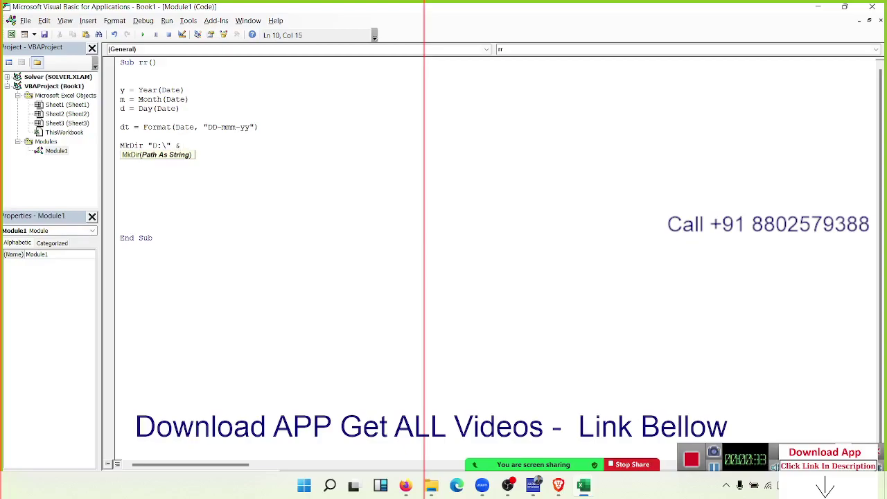
type("Y")
key("Return")
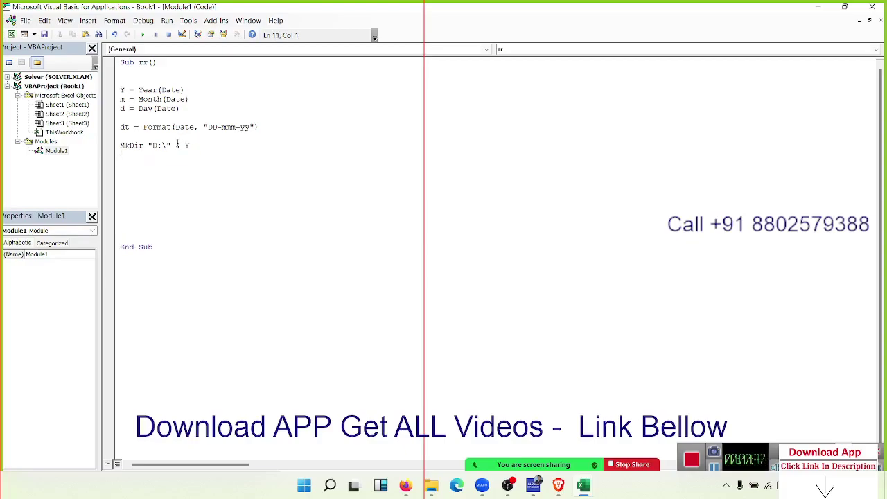
- Add MkDir "D:\" & y & "\" & d and duplicate that line
type("m")
type("kdi")
type("r")
type(" \"D")
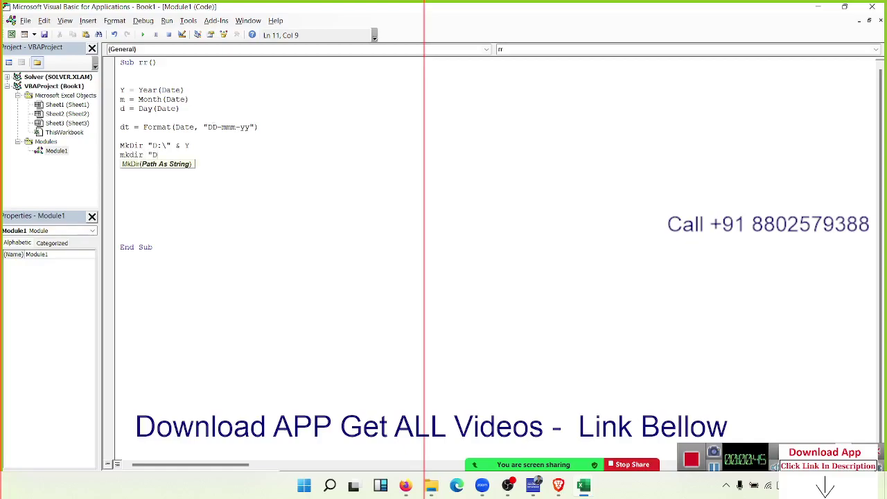
type(":\\")
type("\" & ")
type("y & ")
type("\"\\")
type("\" &")
type(" d")
key("Return")
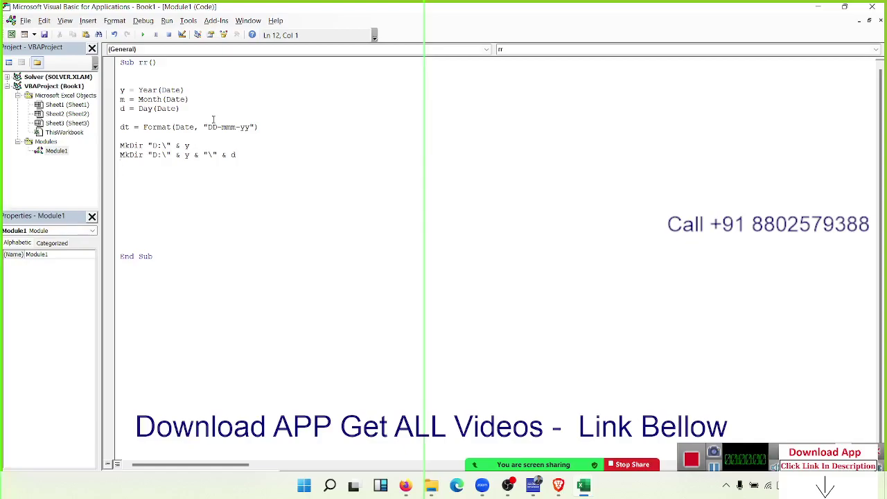
key("Up")
key("shift+Down")
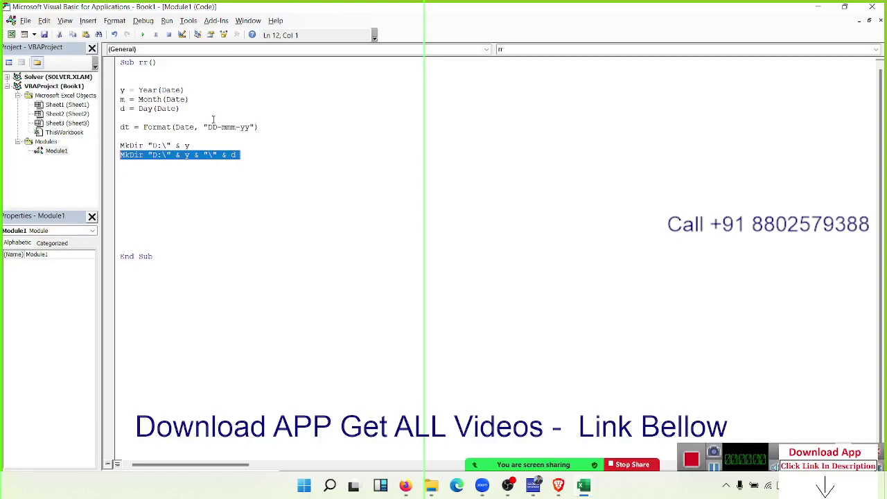
key("ctrl+c")
key("ctrl+v")
key("ctrl+v")
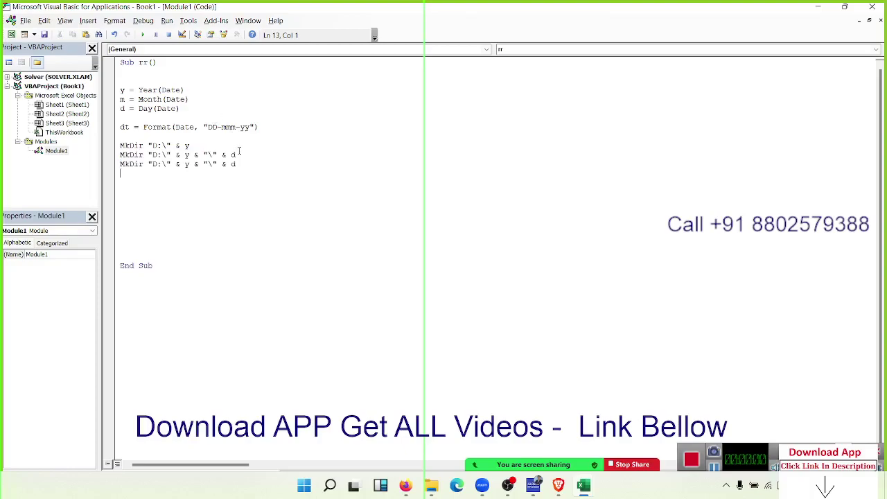
- Append & "\" & m to the third MkDir line, dismissing the compile error along the way
left_click(244, 166)
type("& ")
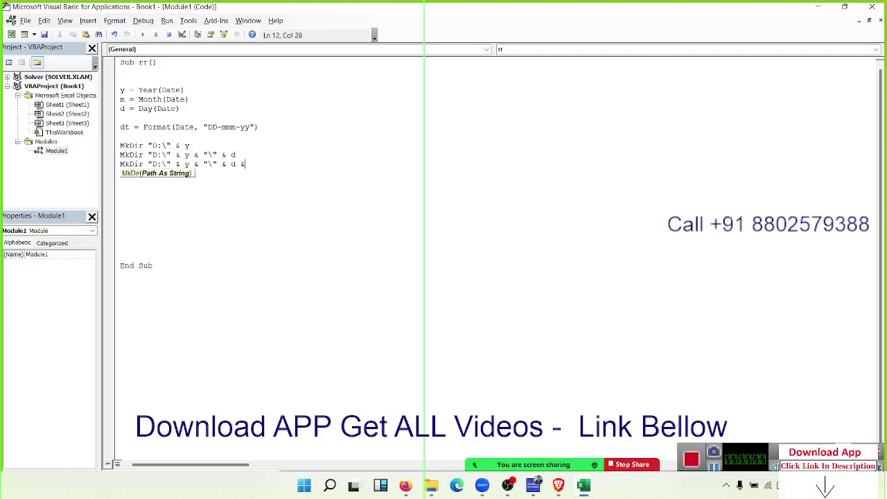
type("\"\\")
type("\" &")
key("Return")
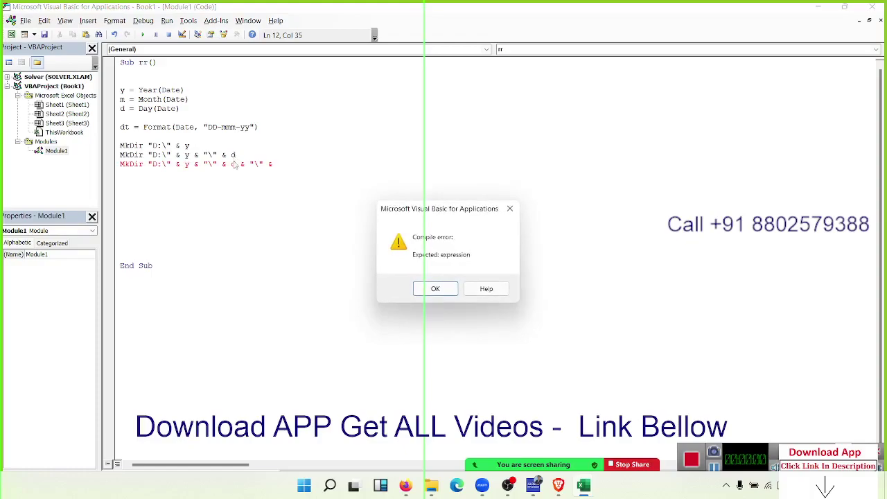
key("Return")
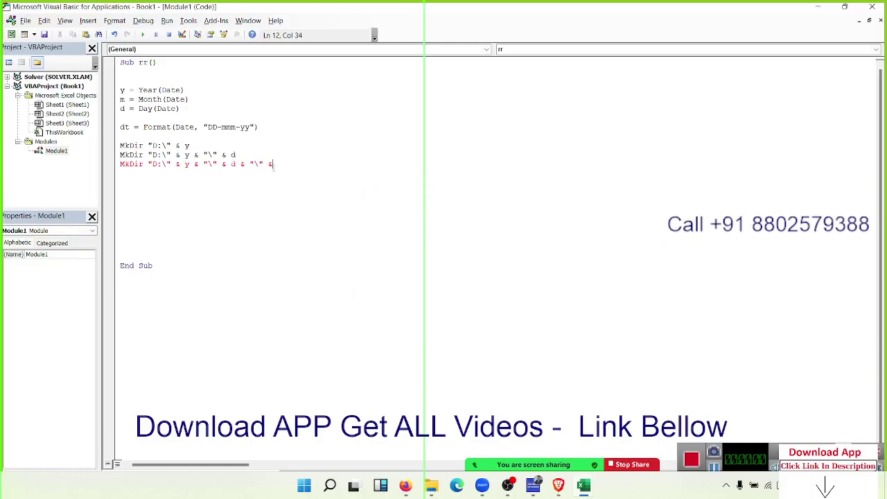
type(" m")
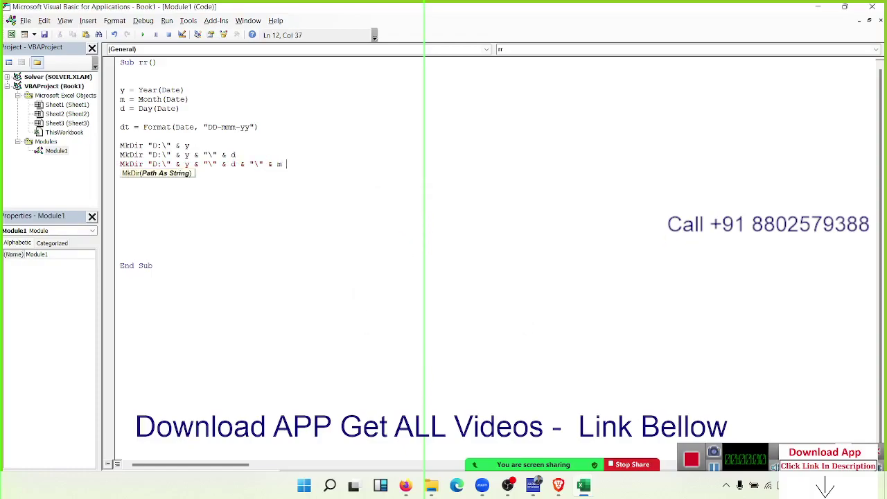
key("Return")
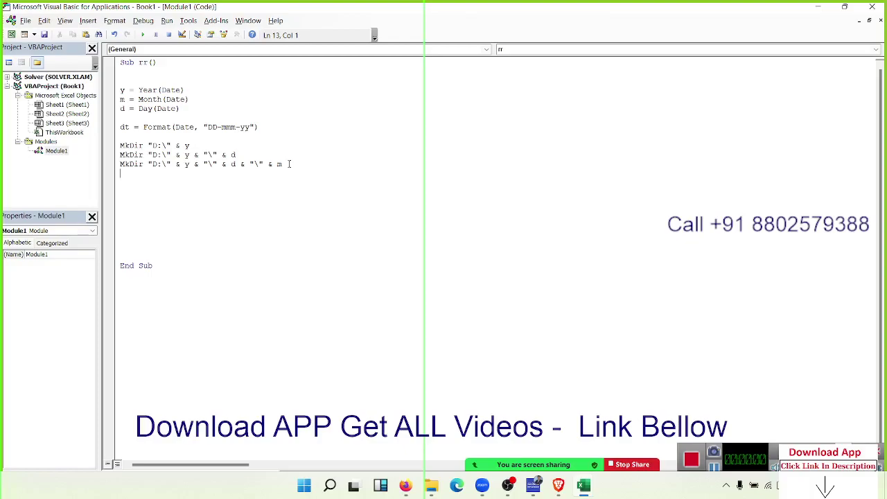
- Edit the MkDir path variables so the lines end in y, m, and m & "\" & d
left_click(289, 163)
double_click(186, 146)
double_click(232, 154)
type("m")
double_click(233, 164)
type("m")
double_click(287, 164)
type("d")
left_click(277, 180)
key("shift+Up")
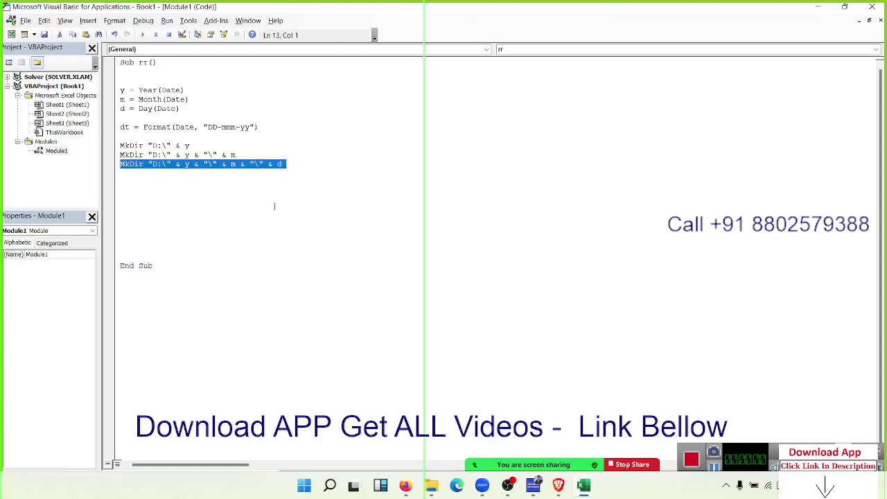
key("Down")
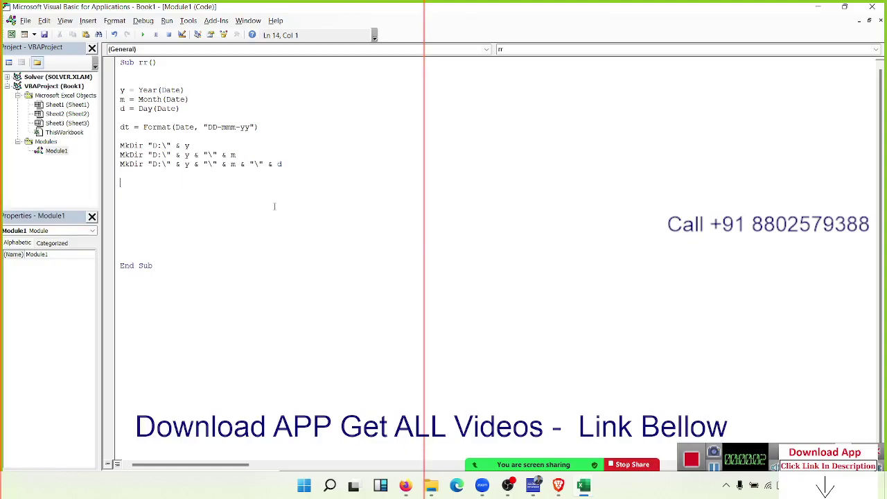
- Add the line Workbooks.Add.SaveAs "D:\" & y & "\" & m & "\" & d & "\" & dt & ".xlsx"
type("wor")
type("k")
type("bo")
type("oks.")
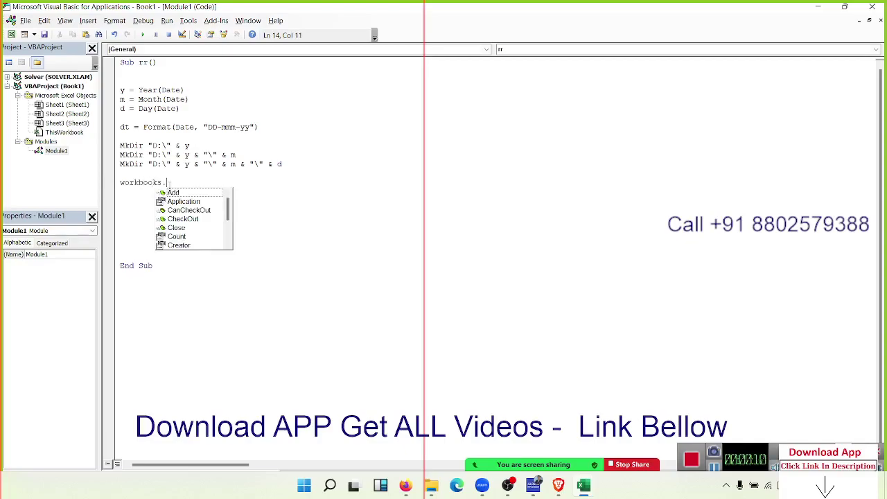
type("a")
key("Tab")
type(".")
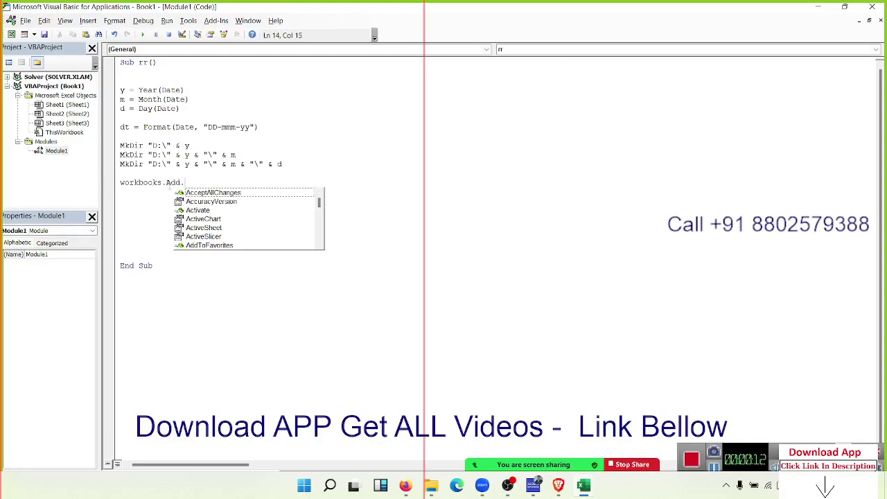
type("sa")
key("Tab")
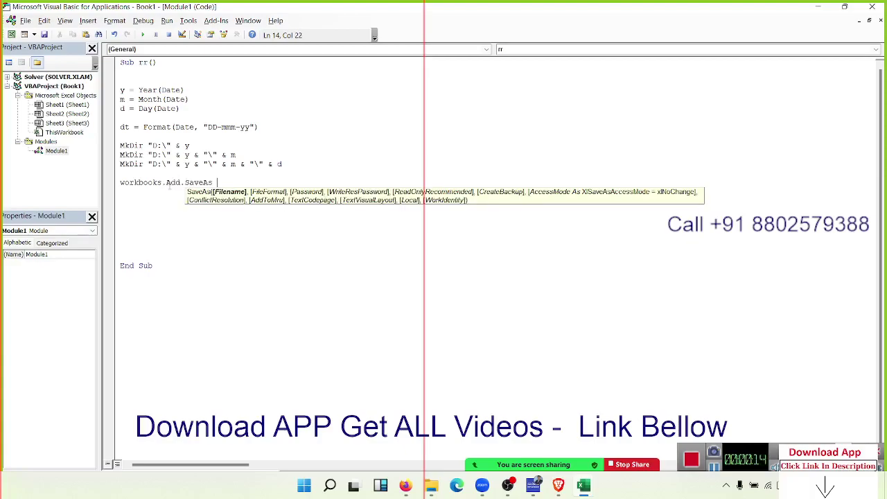
type("\"D\"")
key("BackSpace")
type(":")
type("\\\" & ")
type("y ")
type("& \"")
type("\\\" & ")
type("m ")
type("& \"")
type("\\\" ")
type("& d ")
type("& ")
type("\"\\\" ")
type("&")
type(" dt & ")
type("\"")
type(".xlsx")
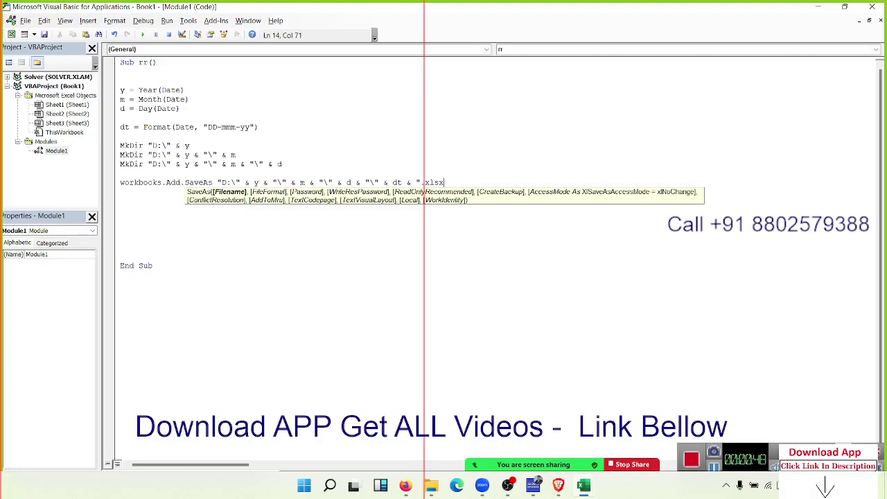
type("\"")
key("Return")
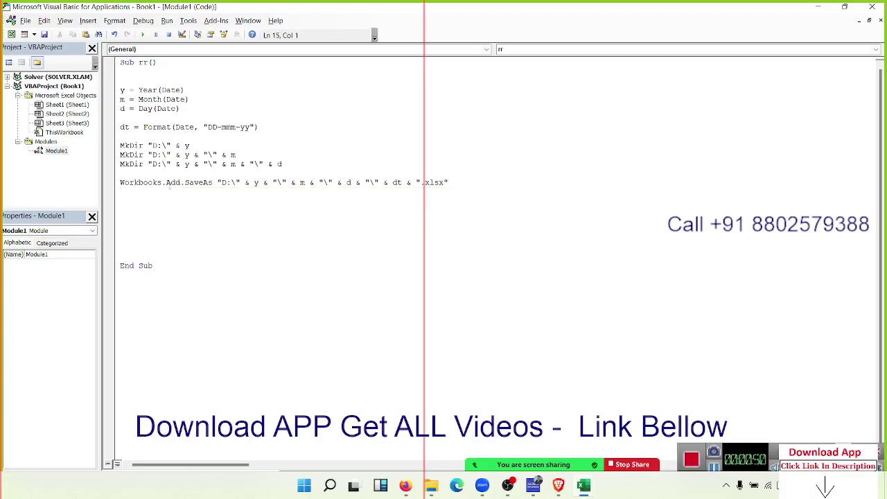
- Highlight the D:\ path parts and the Workbooks save line to review them
left_click(254, 249)
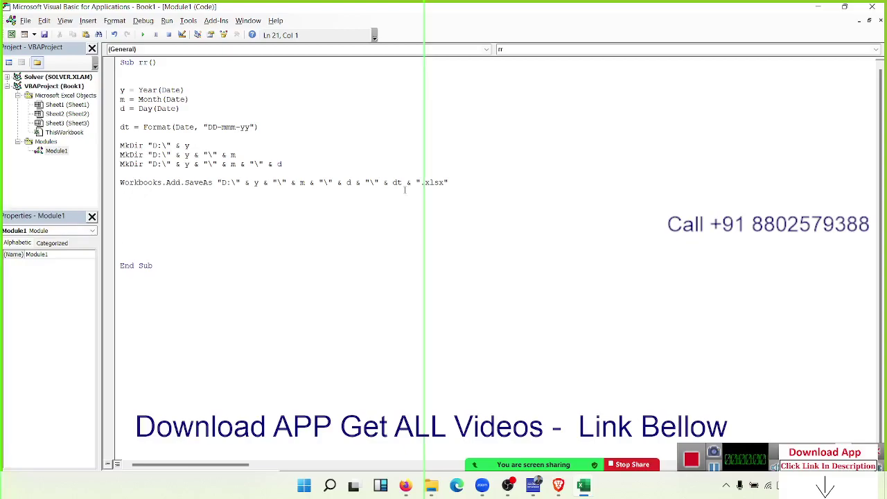
left_click_drag(221, 182, 237, 182)
left_click_drag(292, 183, 379, 182)
left_click(148, 208)
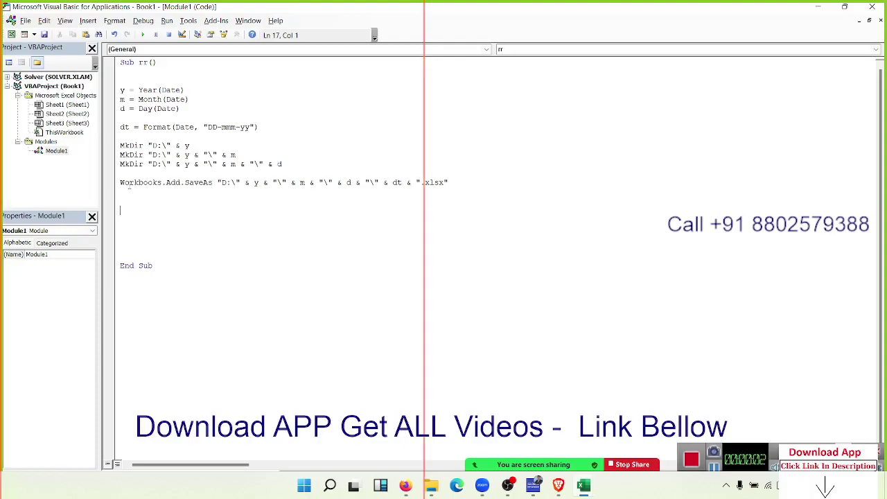
left_click_drag(129, 182, 142, 192)
left_click(128, 226)
- Add the line ActiveWorkbook.Close True above End Sub
type("acti")
type("vework")
type("books")
type(".")
key("BackSpace")
key("BackSpace")
type(".")
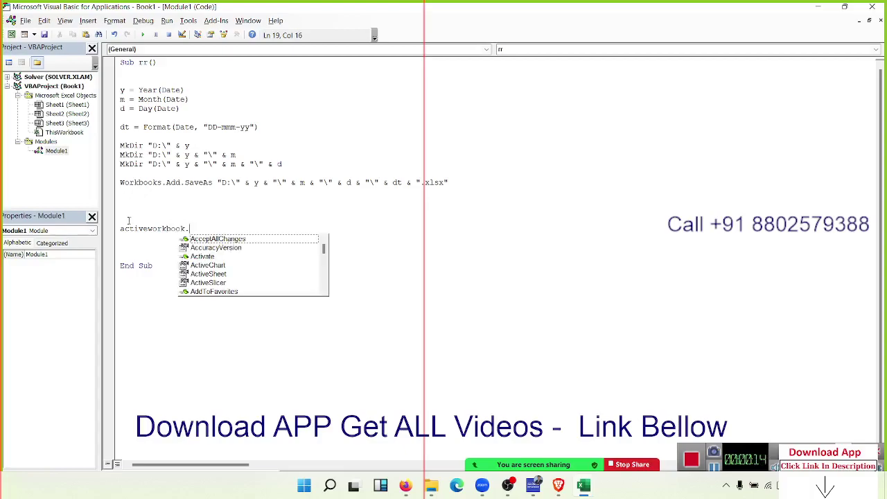
type("clod")
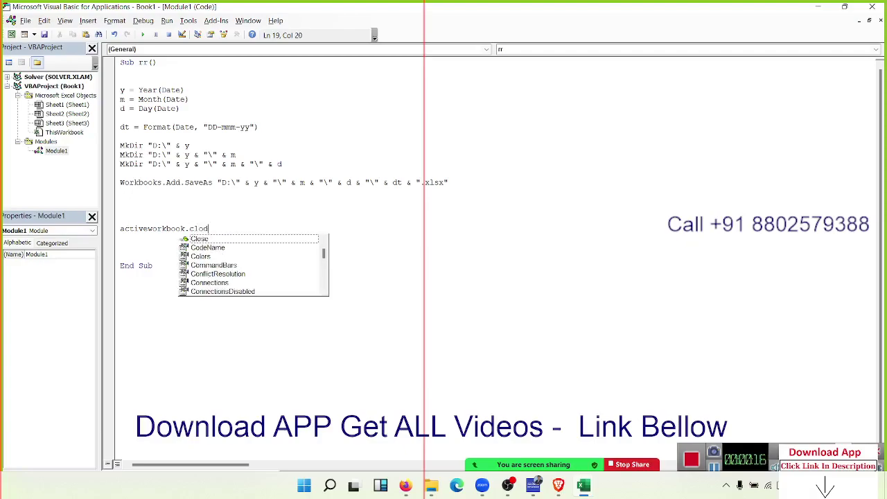
key("BackSpace")
key("space")
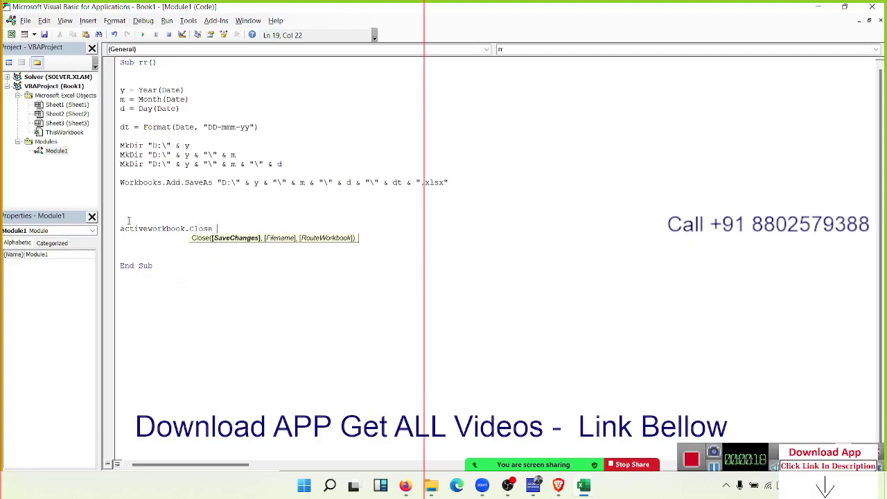
type("true")
key("Return")
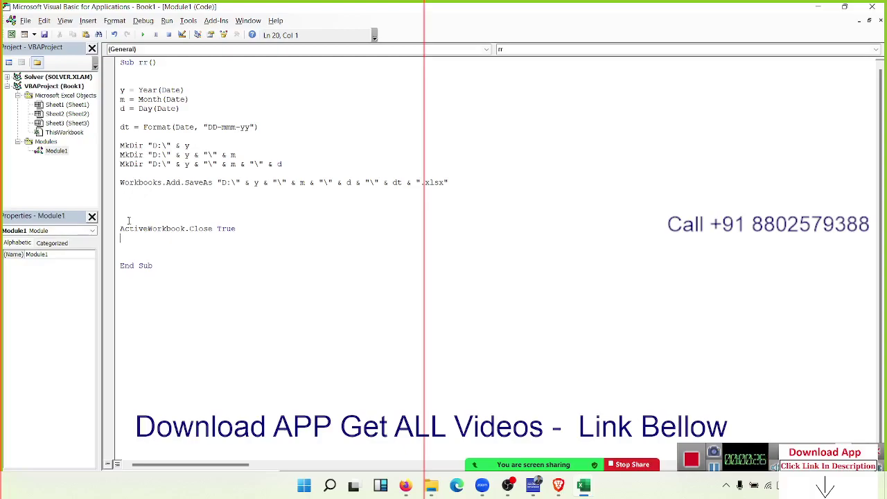
mouse_move(405, 485)
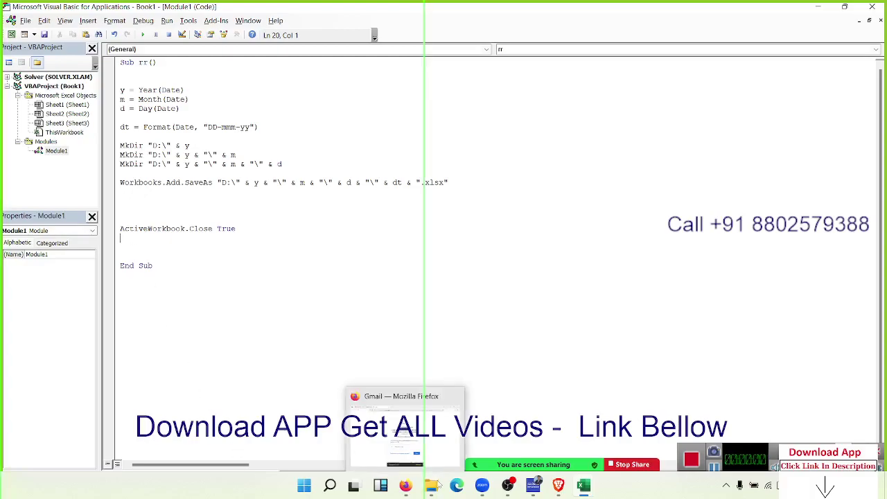
- Shift+Delete the 2022 folder at the root of D:, confirm, and switch back to the code
left_click(432, 485)
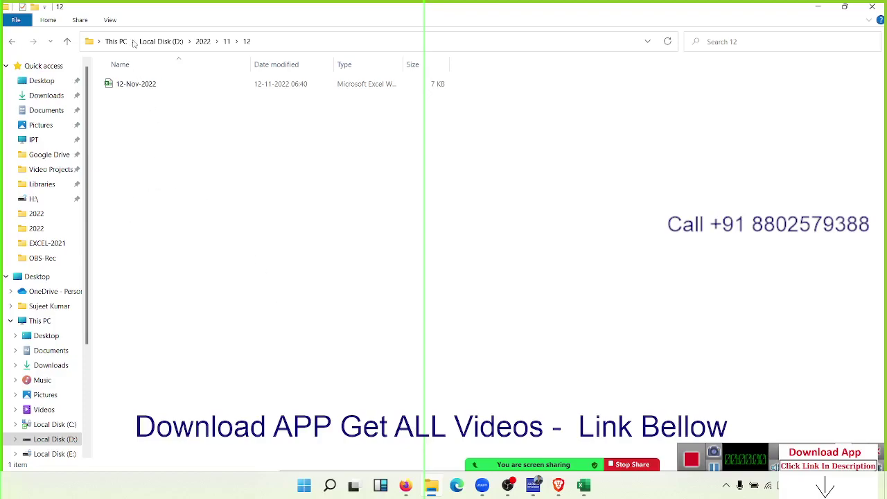
left_click(163, 42)
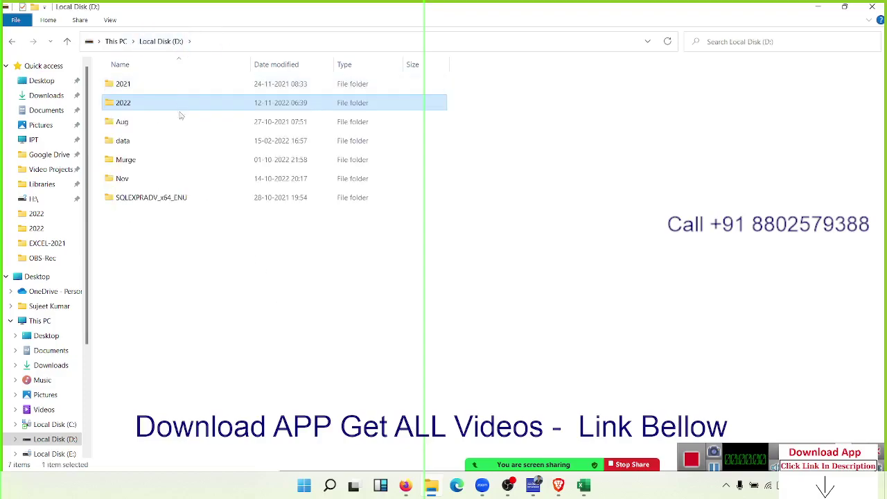
left_click(140, 105)
key("Escape")
key("shift+Delete")
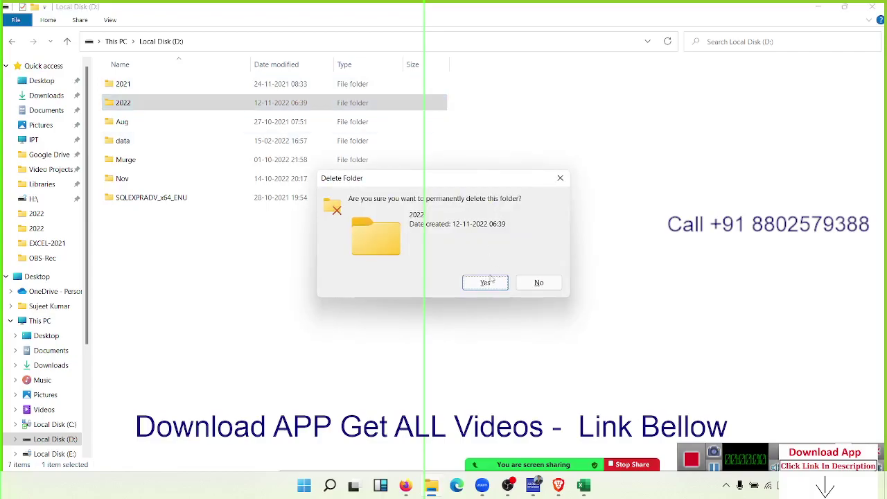
left_click(487, 282)
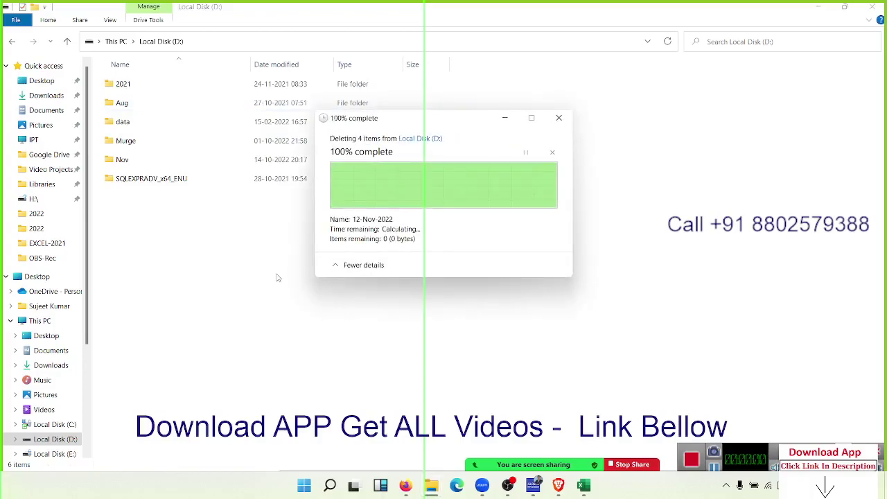
key("alt+Tab")
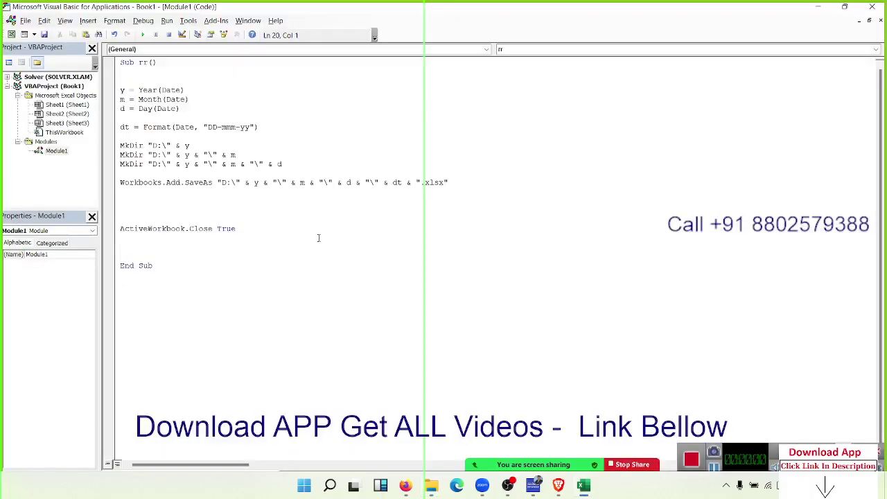
- Review the three MkDir lines building the D:\ year, month and day folders
left_click(166, 210)
left_click(168, 287)
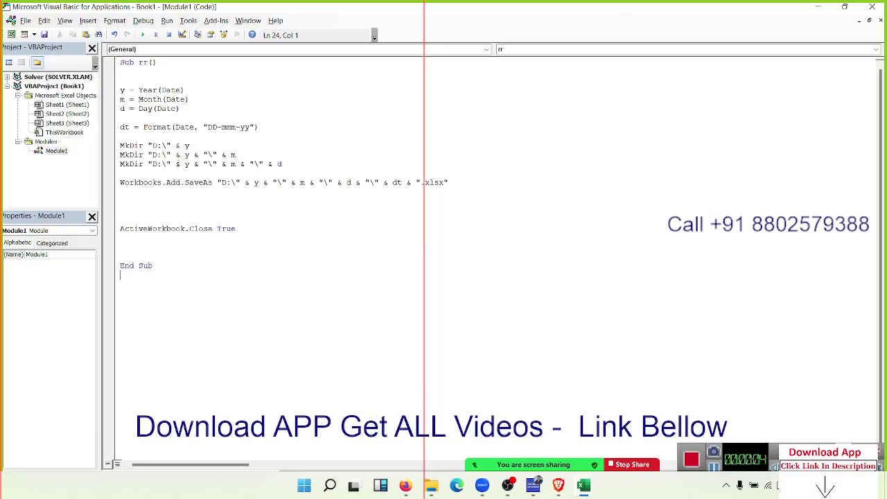
left_click(196, 146)
left_click_drag(196, 145, 120, 145)
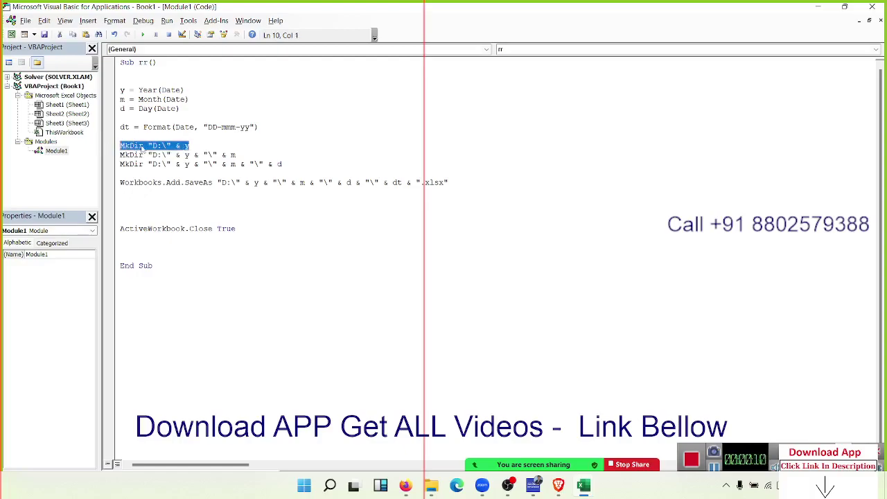
left_click_drag(250, 164, 174, 164)
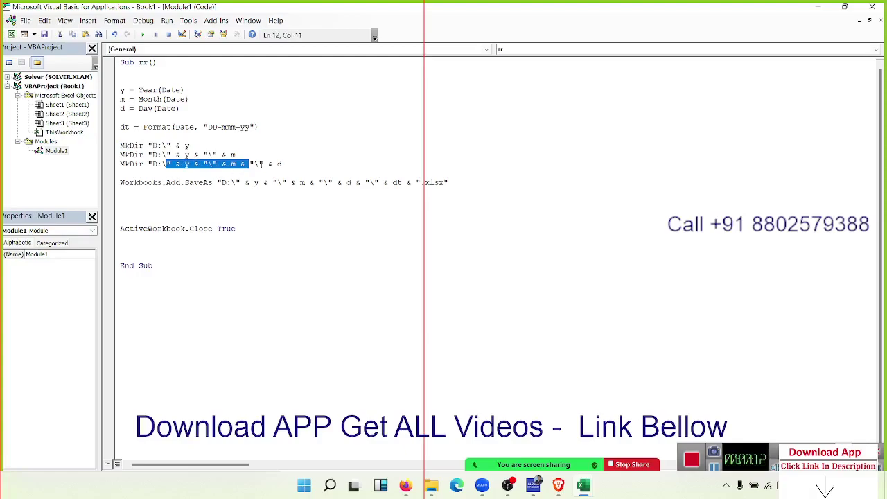
left_click_drag(257, 155, 120, 154)
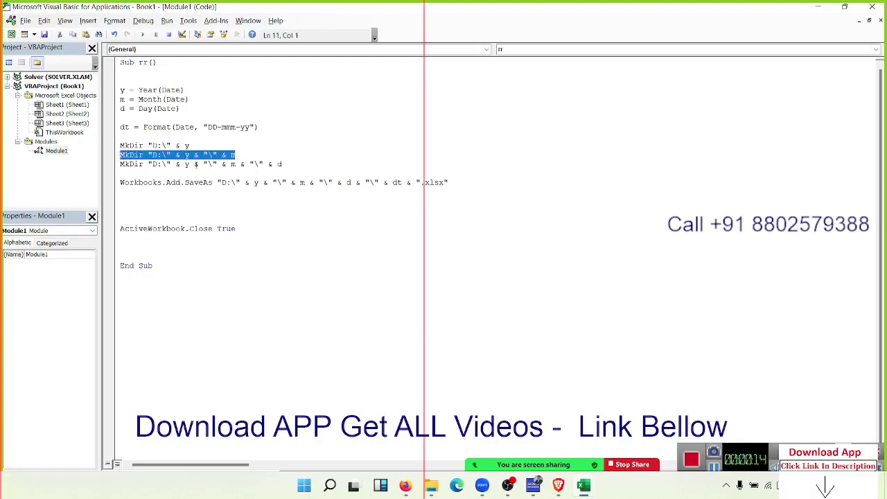
left_click_drag(282, 164, 135, 164)
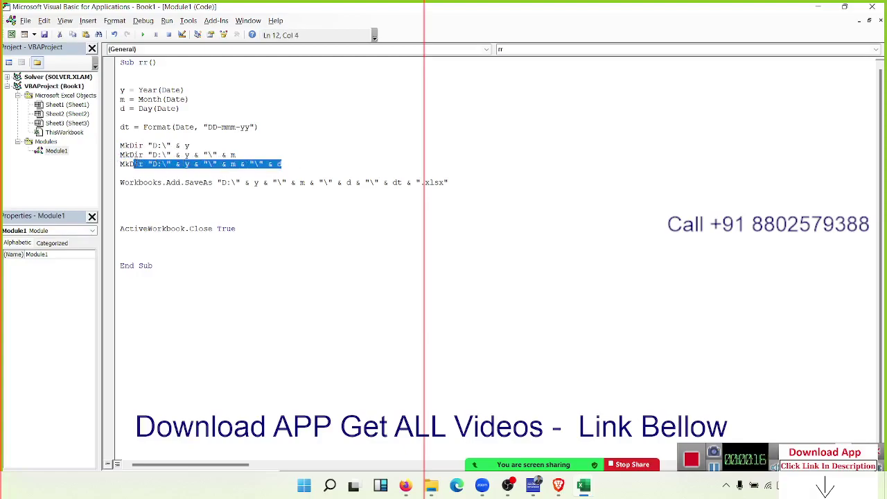
left_click(168, 191)
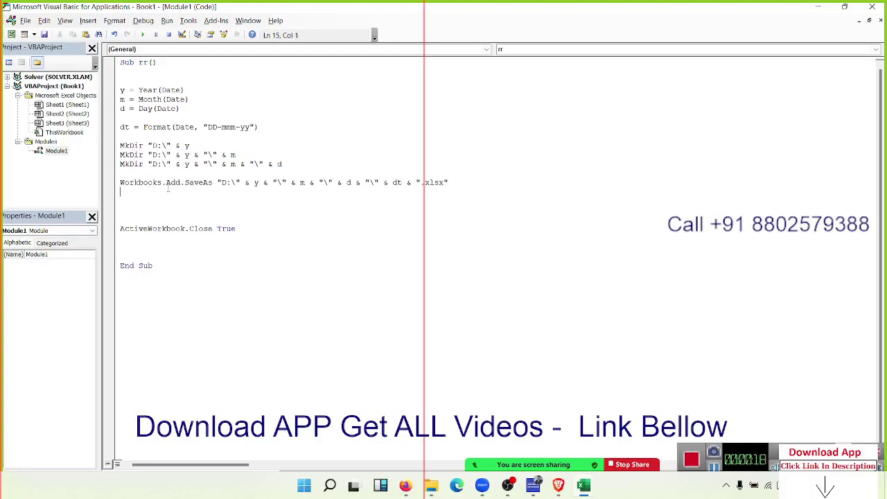
- Review the Add, SaveAs and dt date-format lines, then run macro rr
double_click(172, 183)
double_click(198, 182)
left_click_drag(276, 128, 114, 129)
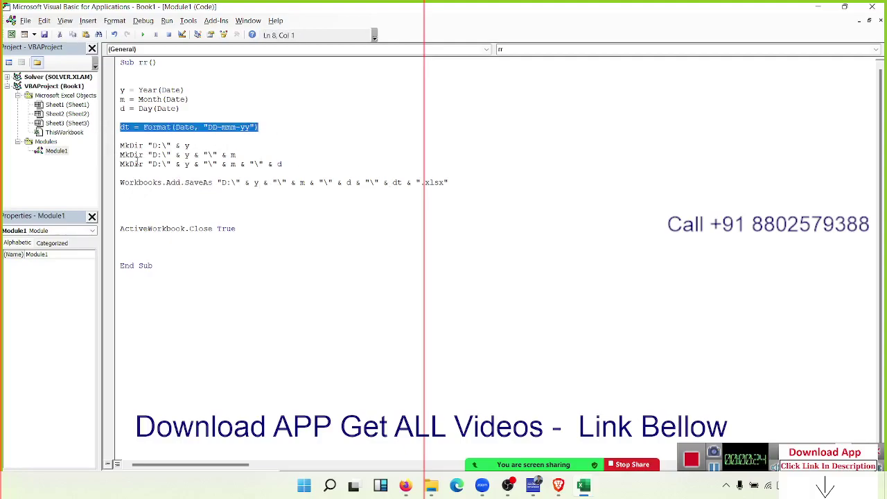
left_click(158, 215)
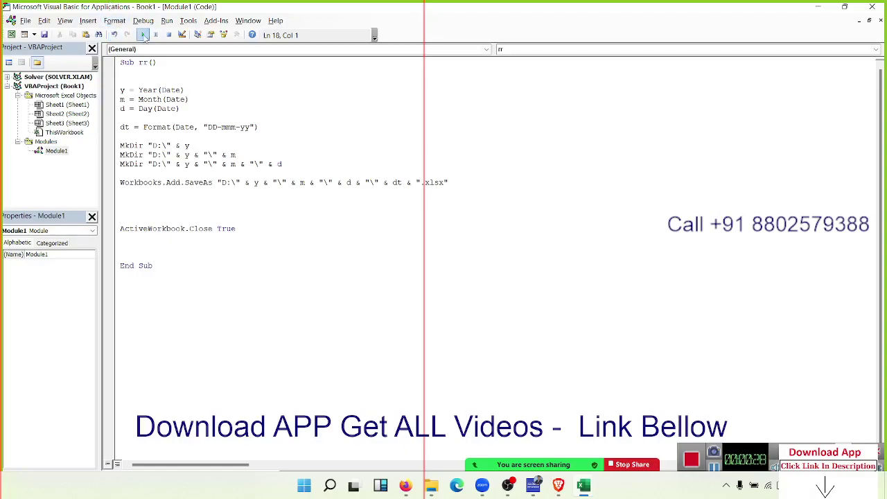
left_click(143, 35)
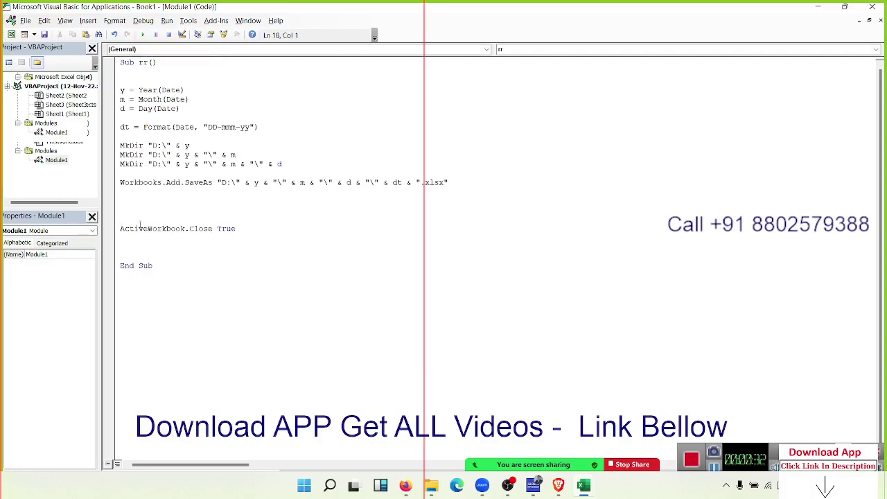
left_click(137, 249)
mouse_move(431, 485)
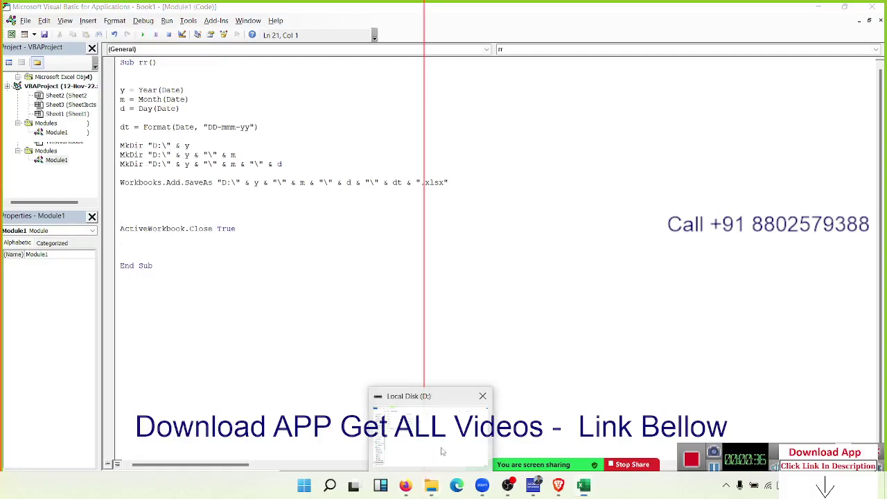
- Browse D:\2022\11\12 to find the saved 12-Nov-22 workbook, then close the folder window
left_click(441, 451)
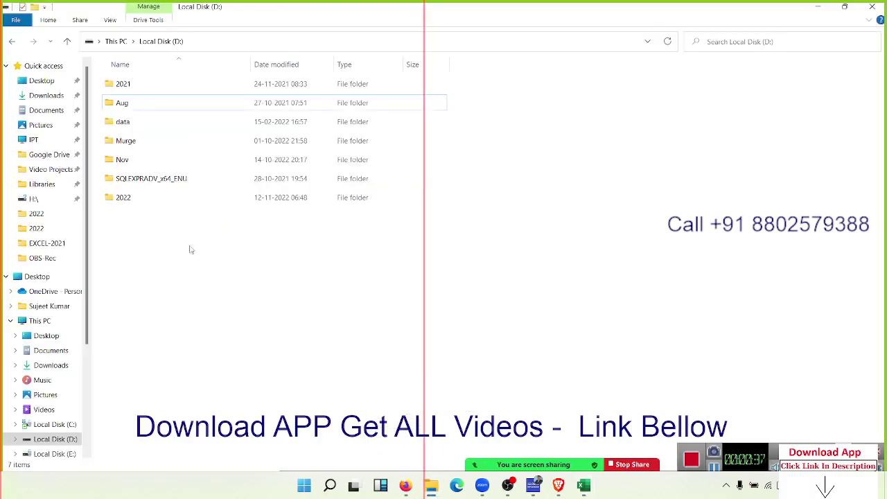
double_click(126, 204)
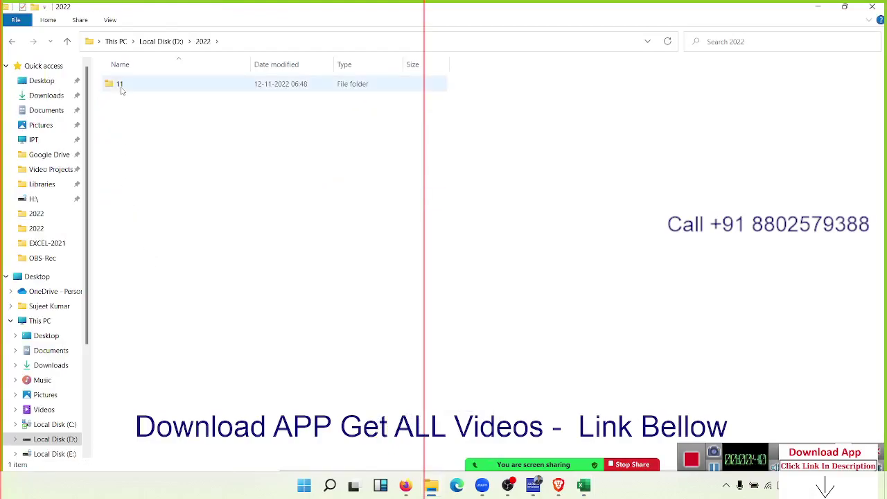
left_click(120, 90)
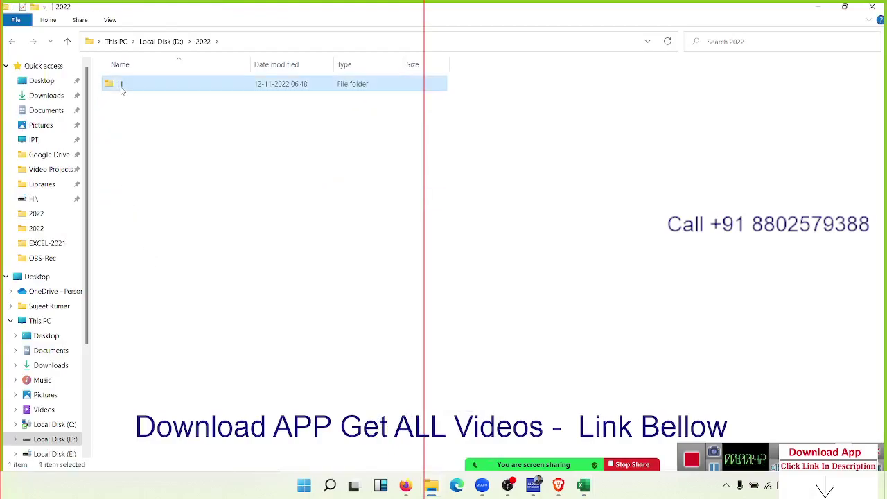
double_click(120, 88)
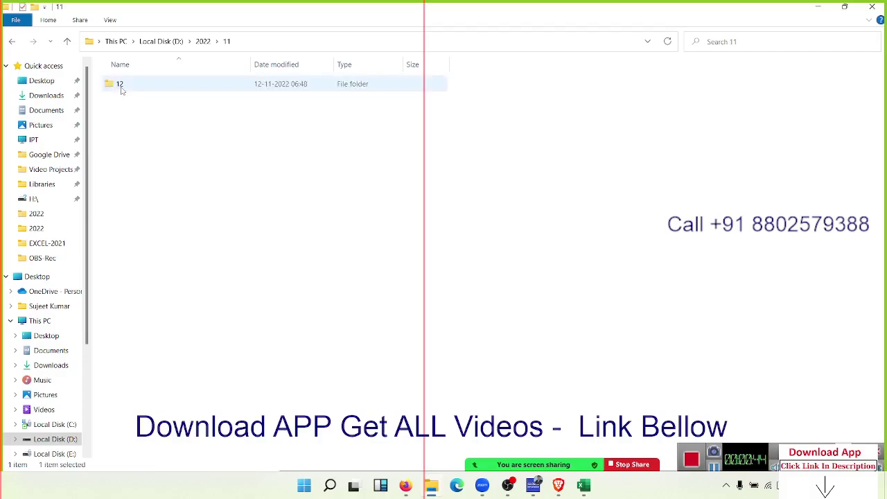
double_click(160, 85)
left_click_drag(228, 147, 99, 75)
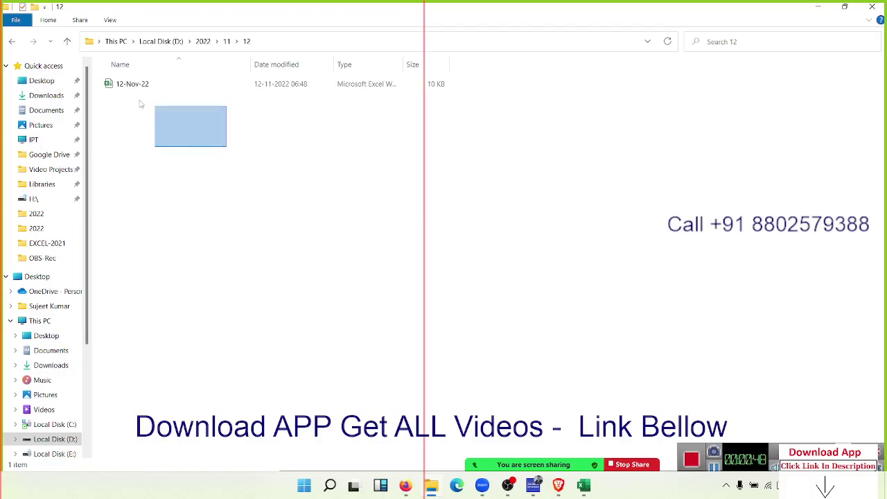
left_click(229, 182)
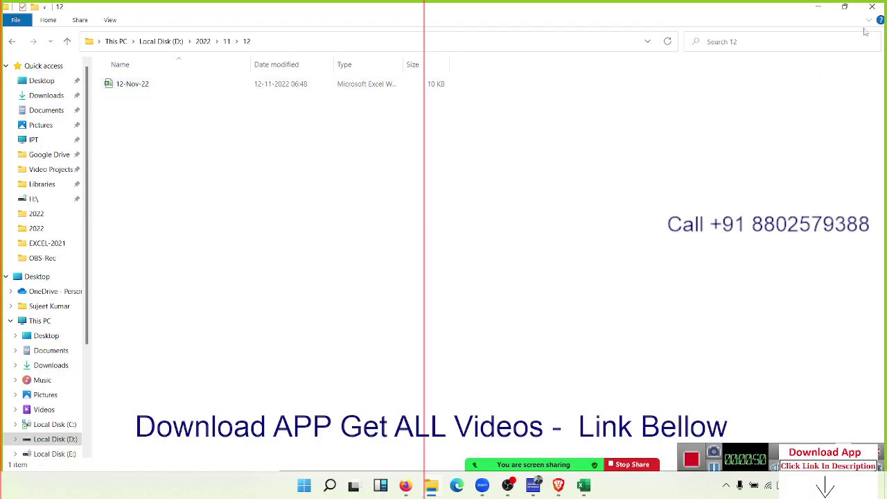
left_click(870, 7)
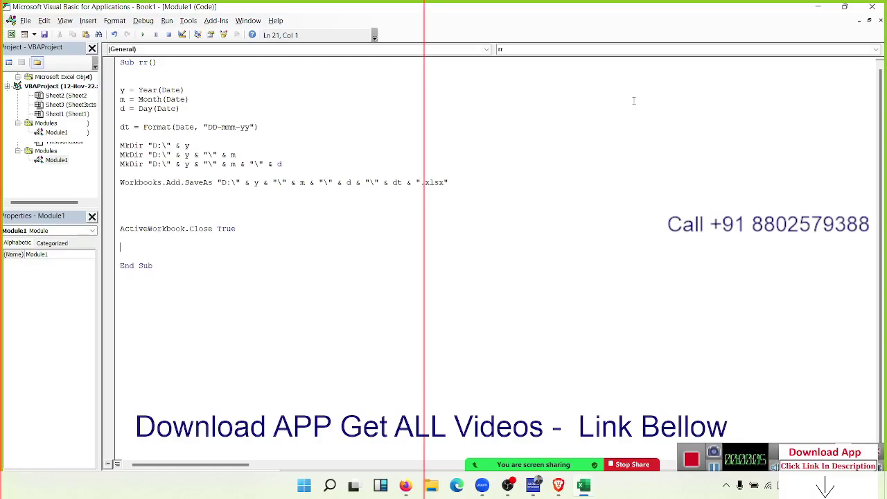
left_click(161, 173)
left_click(142, 34)
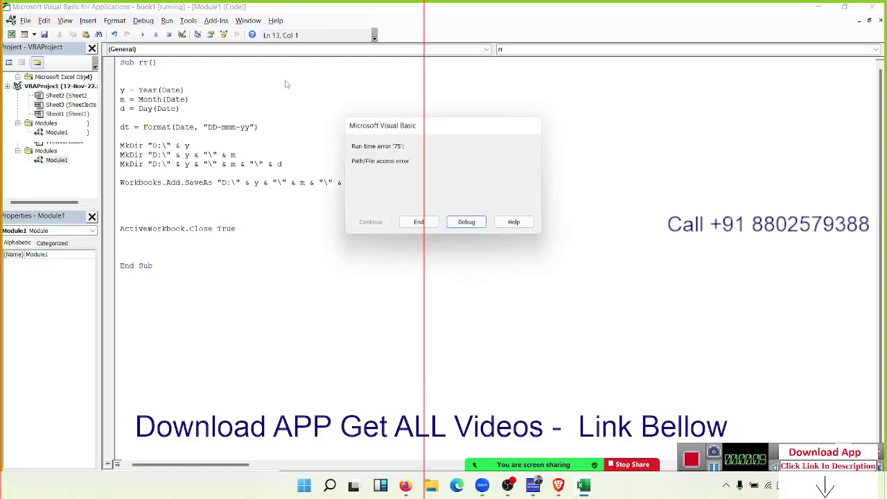
mouse_move(386, 125)
left_mouse_down()
mouse_move(190, 163)
mouse_move(183, 209)
left_mouse_up()
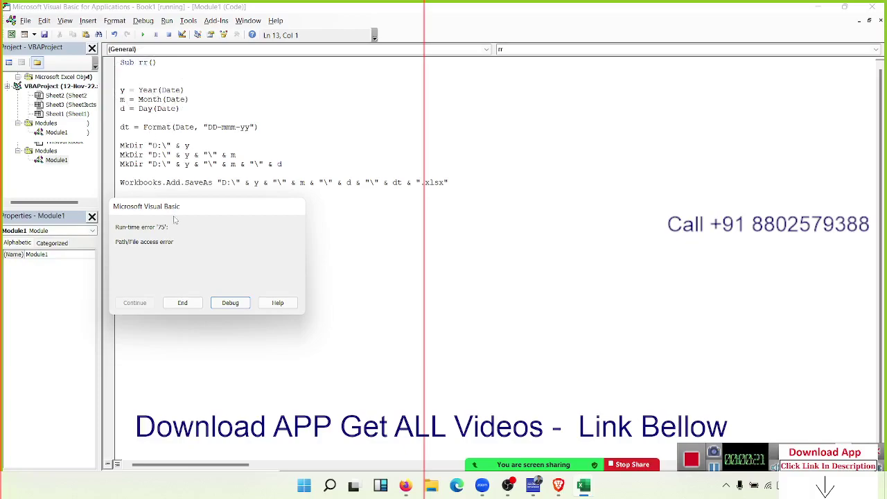
left_click_drag(184, 206, 212, 211)
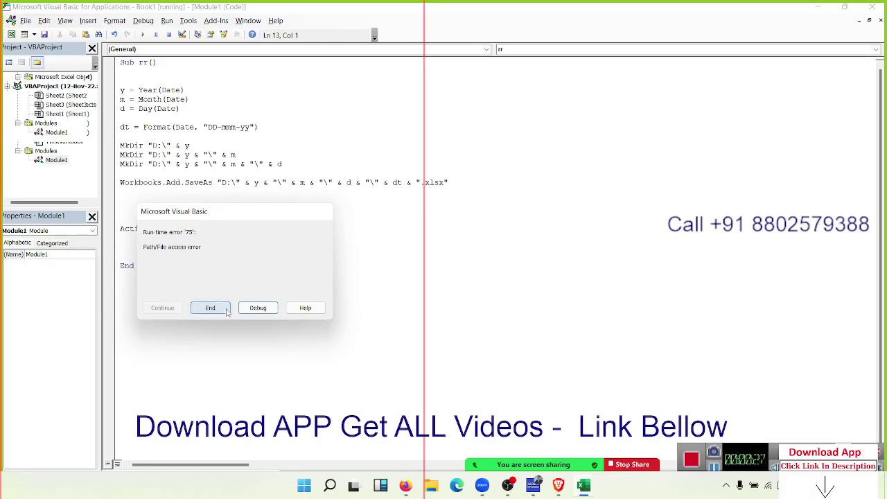
left_click(226, 309)
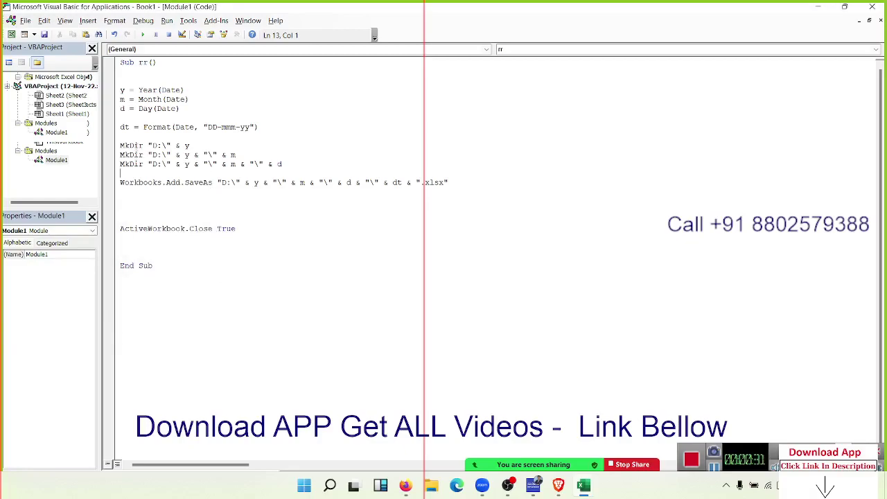
- Insert an On Error Resume Next line directly above the three MkDir statements
left_click(136, 135)
key("Return")
key("Return")
key("Up")
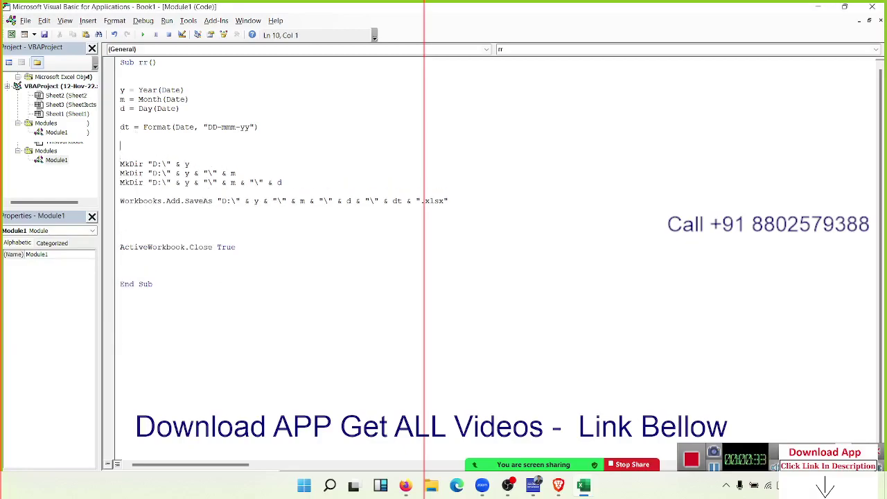
type("on")
type("error re")
type("sume ne")
type("xt")
key("Return")
double_click(128, 173)
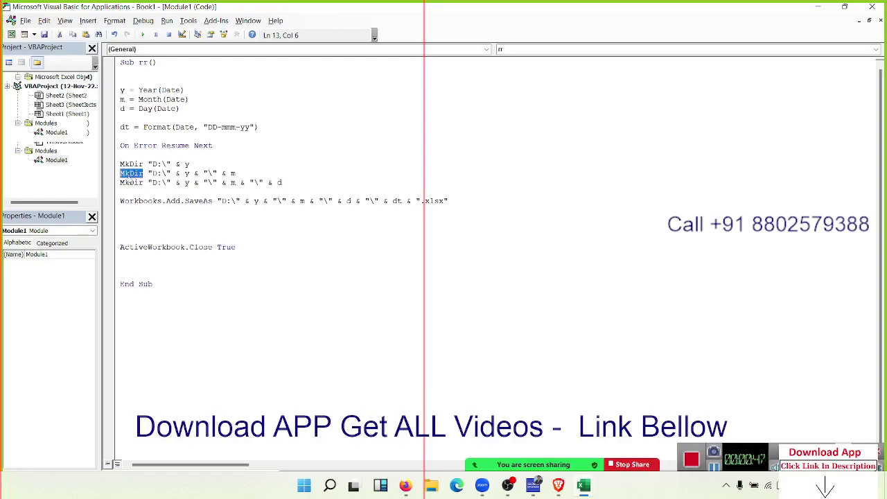
double_click(141, 146)
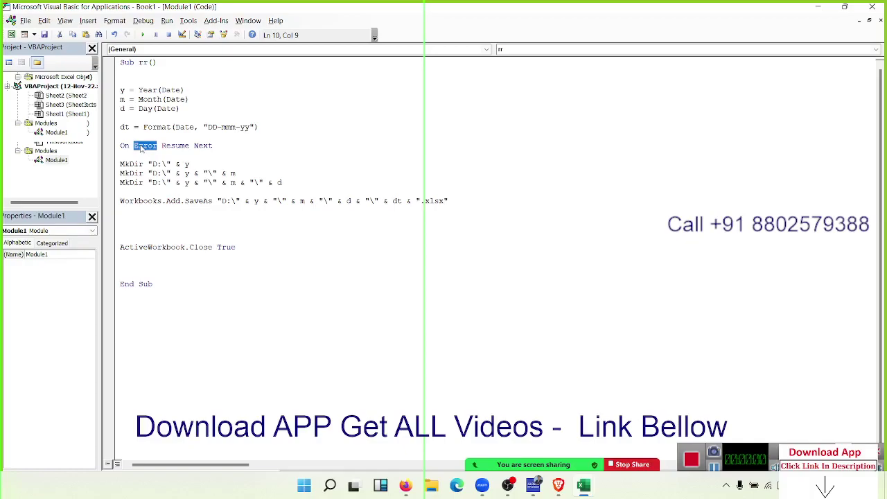
- Select each of the three MkDir lines in turn to review them
key("Down")
key("Left")
key("Left")
key("Left")
key("shift+Down")
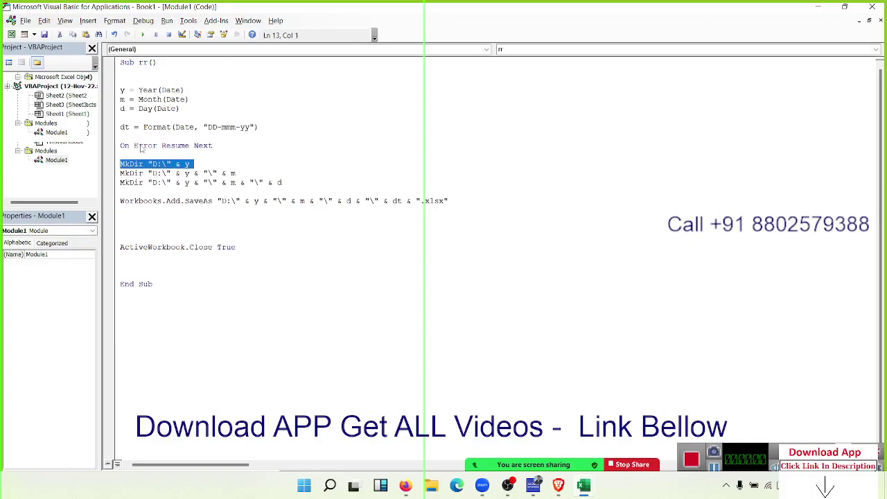
key("Right")
key("shift+Down")
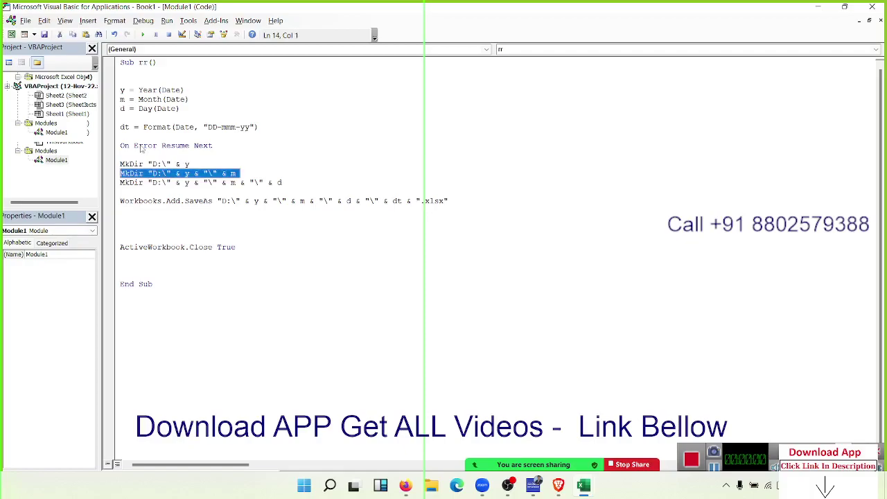
key("Right")
key("shift+Down")
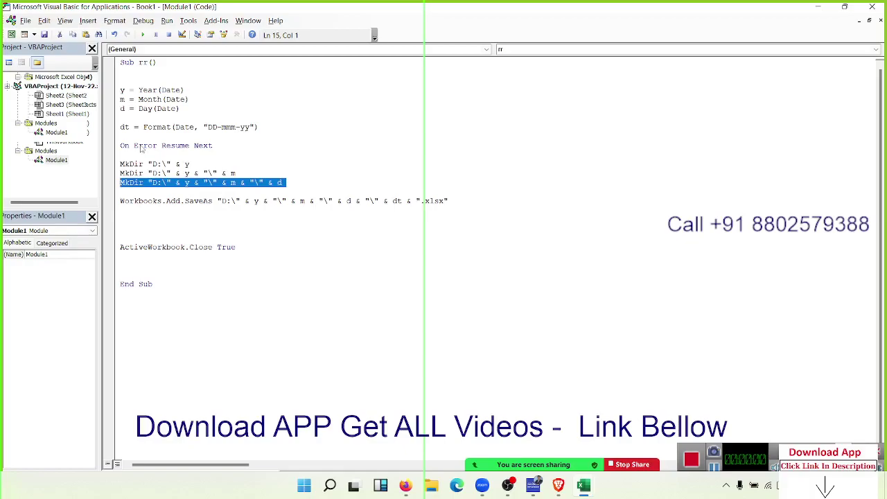
key("Right")
- Delete the blank lines around On Error Resume Next, Workbooks.Add, ActiveWorkbook.Close and End Sub
key("Delete")
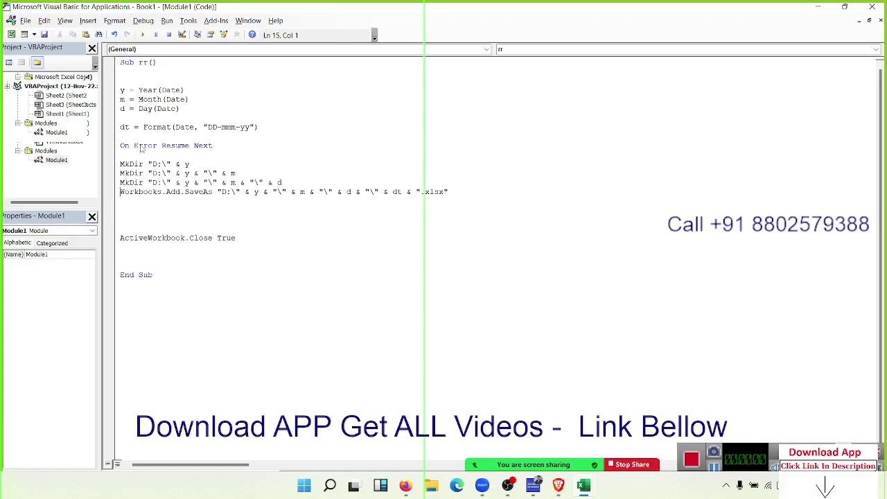
key("Down")
key("Delete")
key("Delete")
key("Delete")
key("Delete")
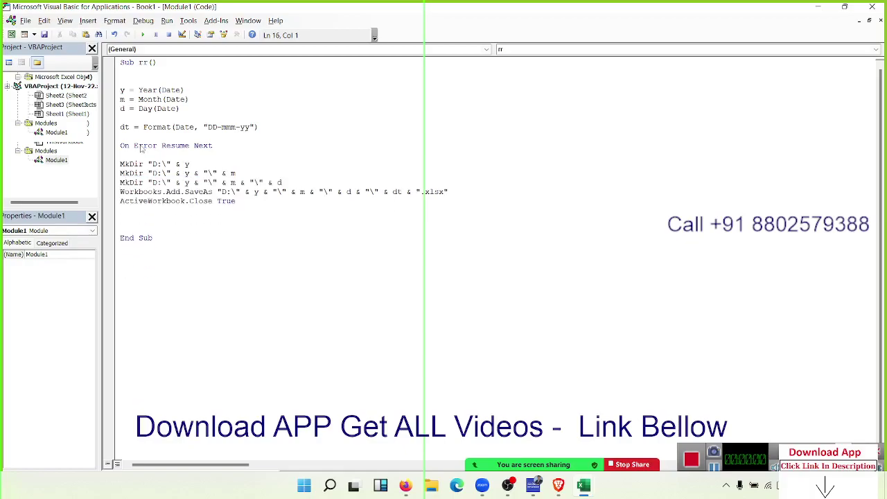
key("Down")
key("Delete")
key("Delete")
key("Delete")
key("Up")
key("Up")
key("Up")
key("Up")
key("Up")
key("Up")
key("Up")
key("Down")
key("Delete")
key("Up")
key("Up")
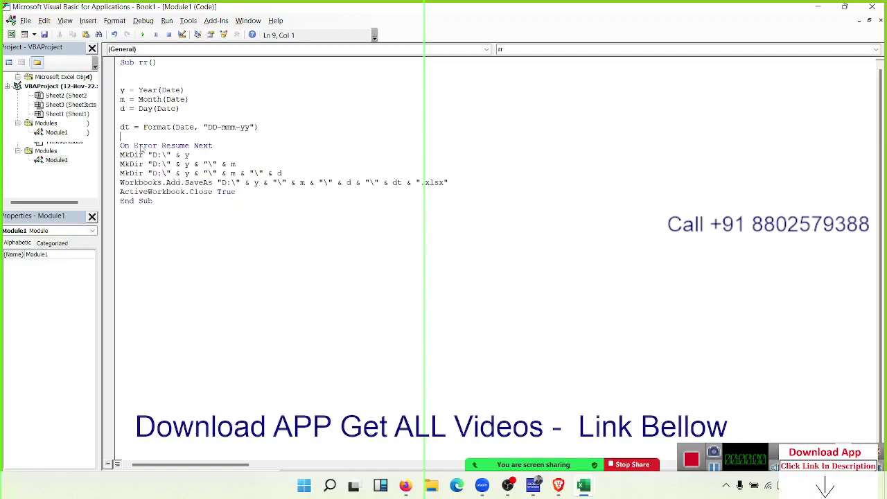
key("Delete")
key("Up")
key("Up")
key("Delete")
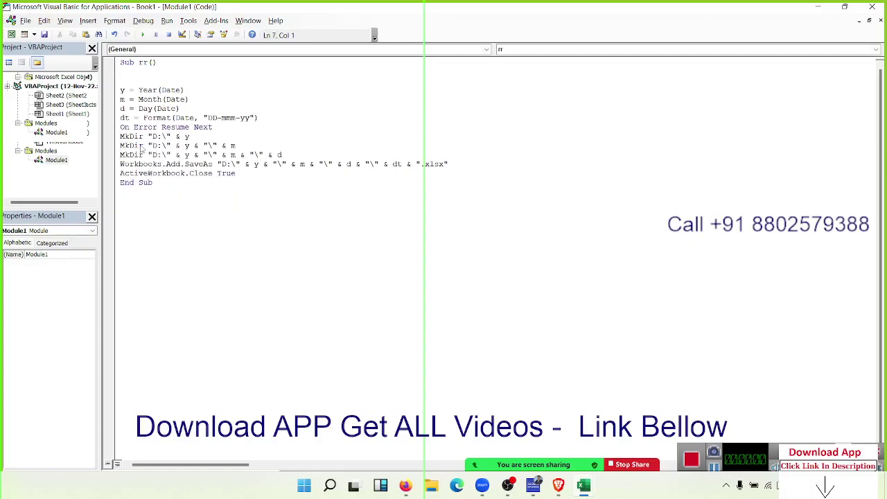
key("Up")
key("Up")
key("Up")
key("Delete")
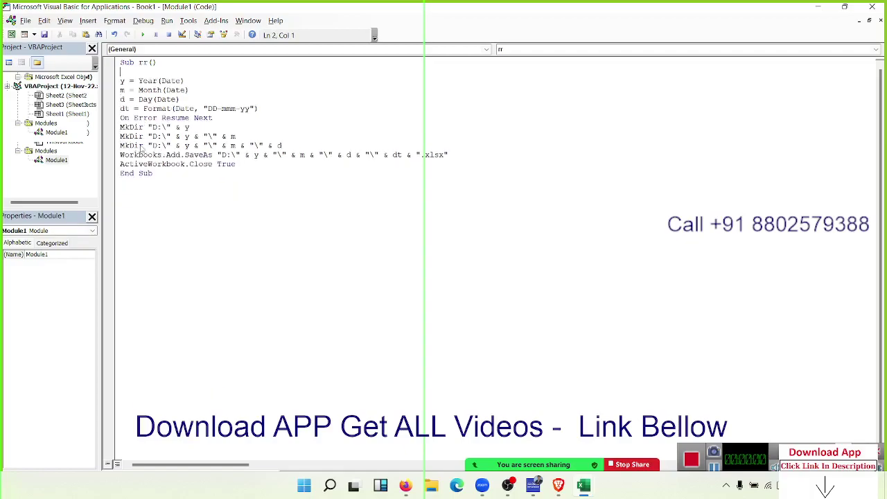
key("Delete")
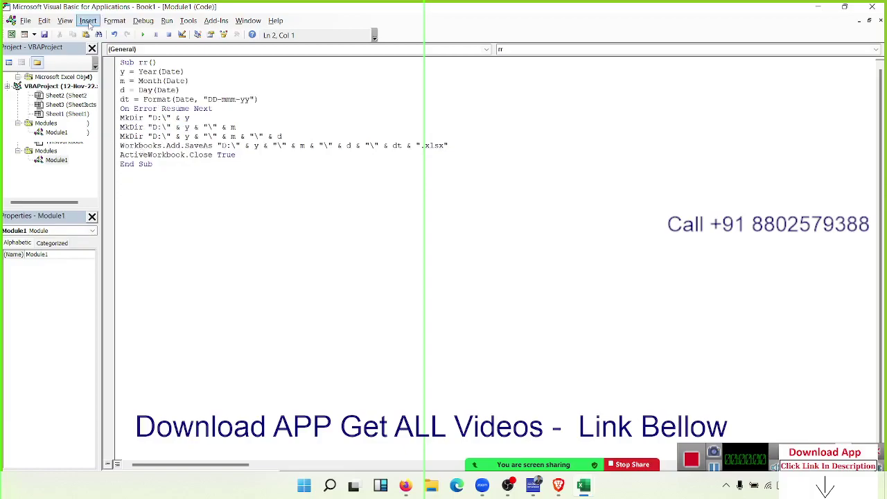
- Insert a new module, Module2, and show its empty code window
left_click(88, 19)
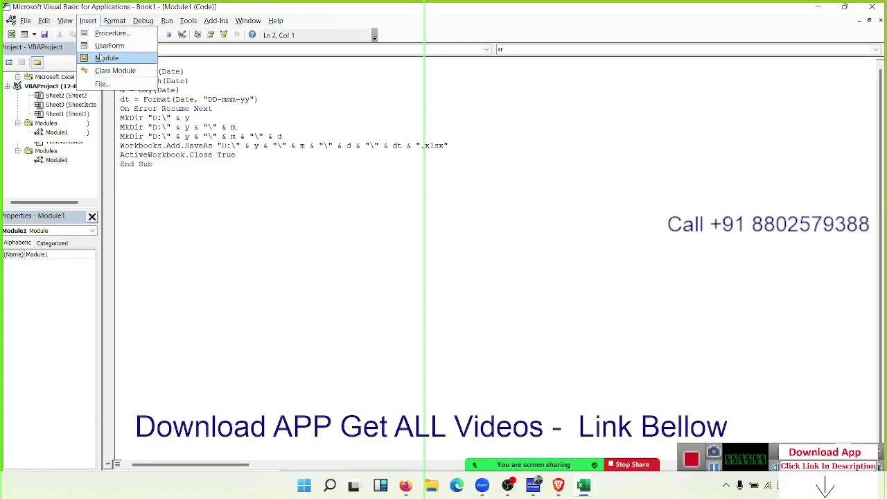
left_click(98, 56)
left_click(56, 169)
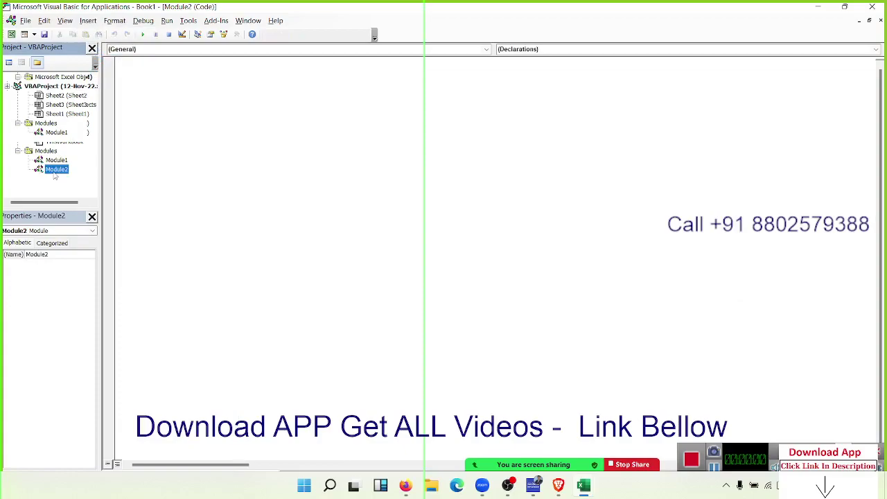
key("F2")
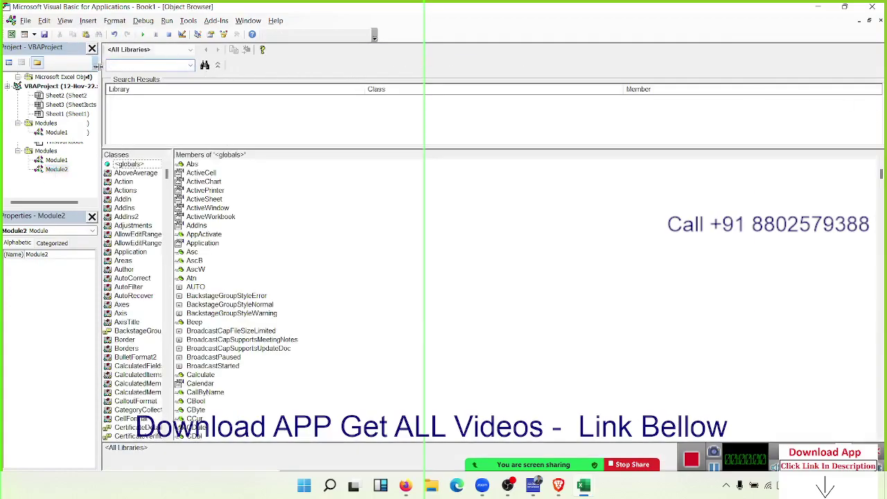
double_click(60, 163)
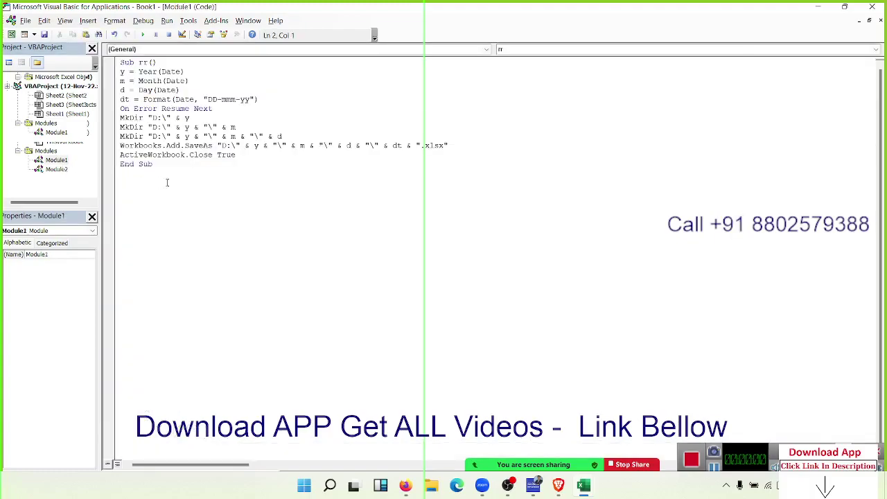
left_click(167, 182)
double_click(61, 169)
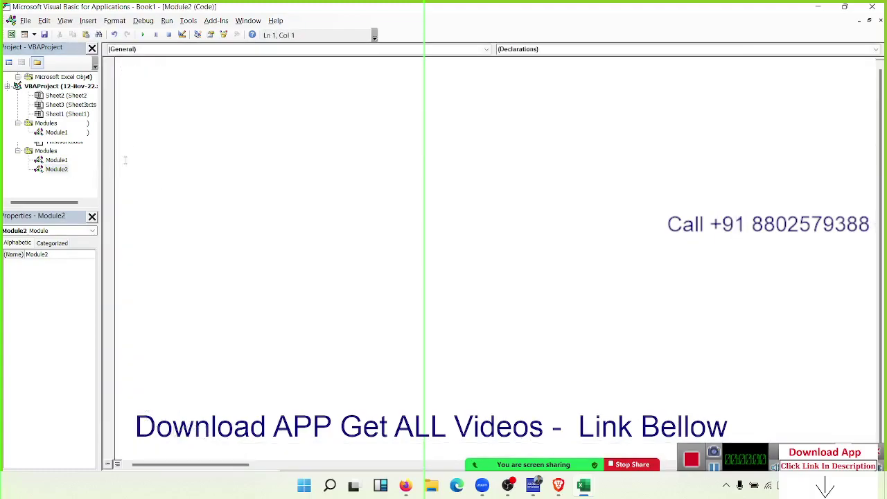
- Type the Sub Pro_2() header in Module2 to create the empty macro
type("Sub ")
type("Pro_")
type("2()")
key("Return")
key("Return")
key("Return")
key("Return")
key("Return")
left_click(121, 81)
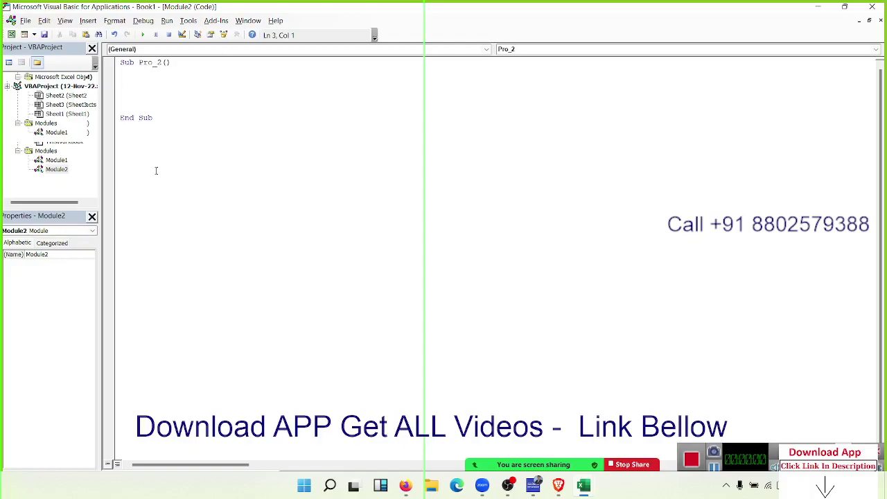
left_click(431, 486)
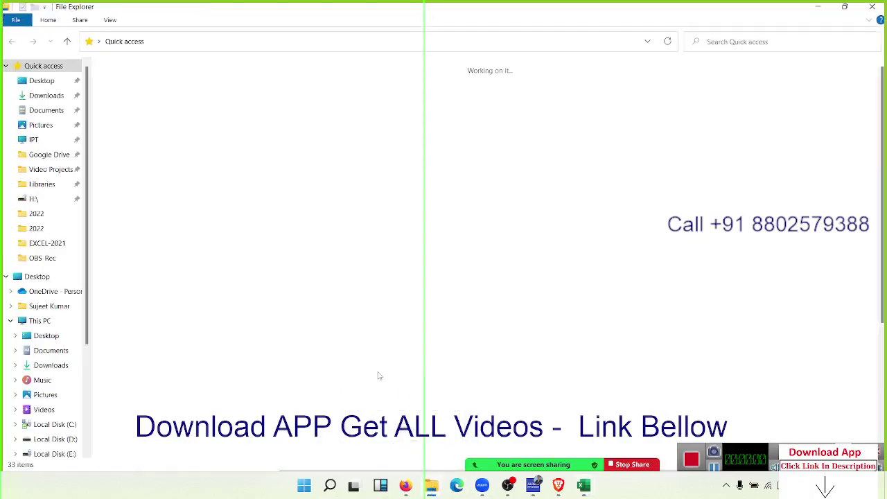
- Navigate to Local Disk (D:) and open its 2022 folder holding the 11 folder
left_click(186, 180)
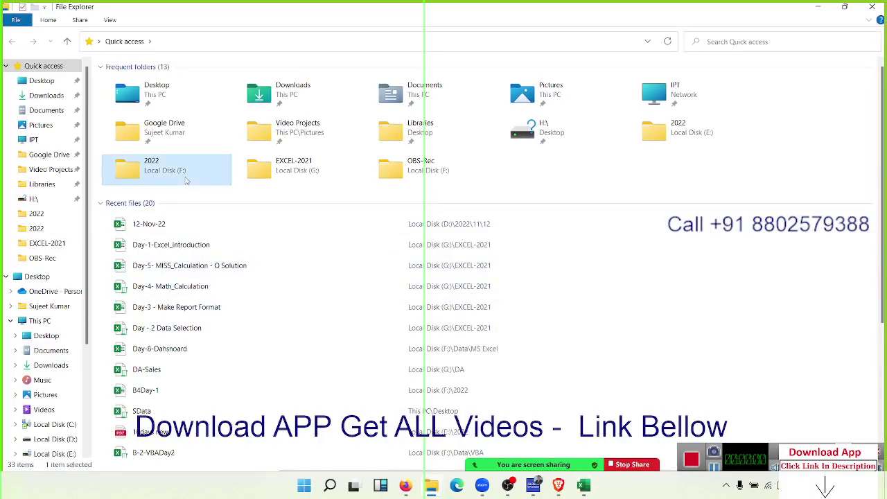
double_click(186, 180)
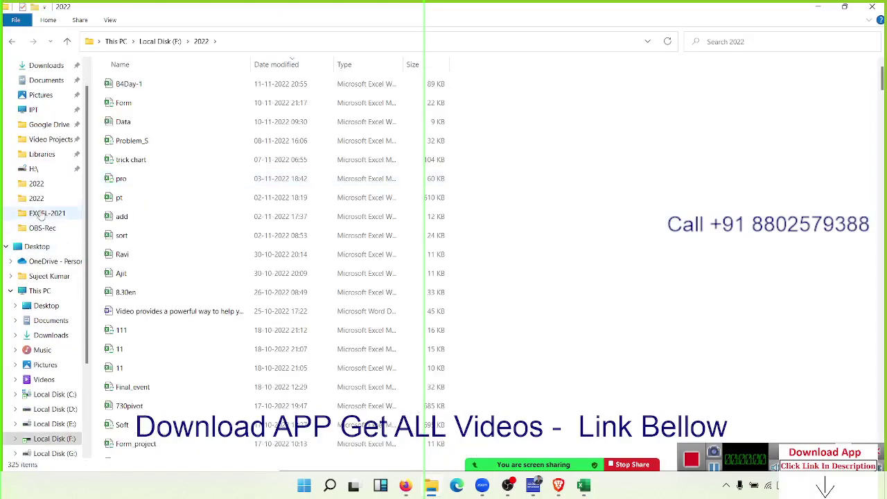
left_click(53, 409)
double_click(138, 104)
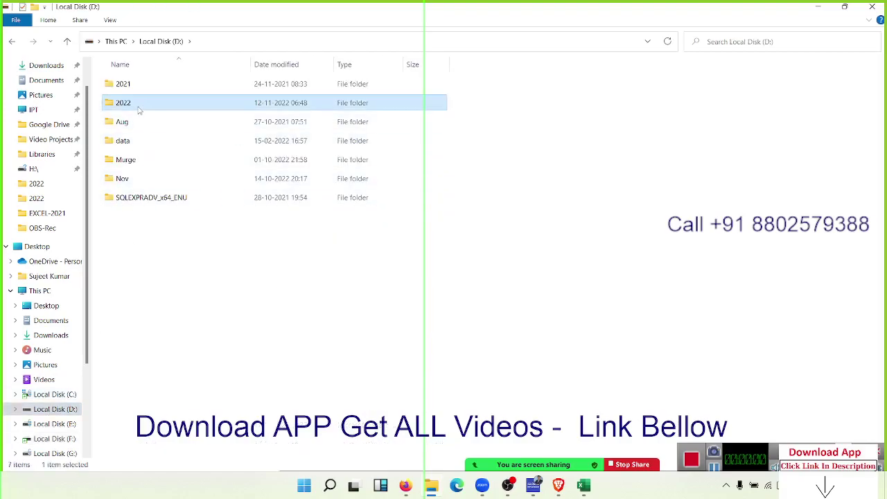
right_click(121, 116)
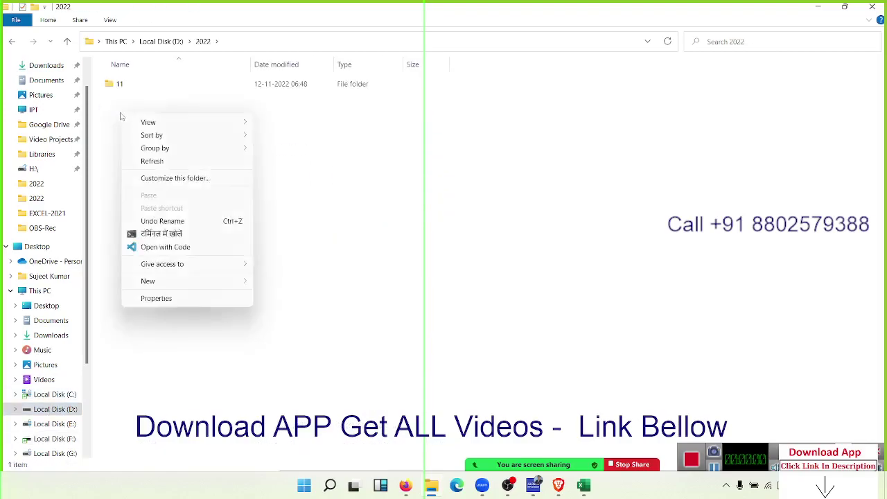
left_click(115, 109)
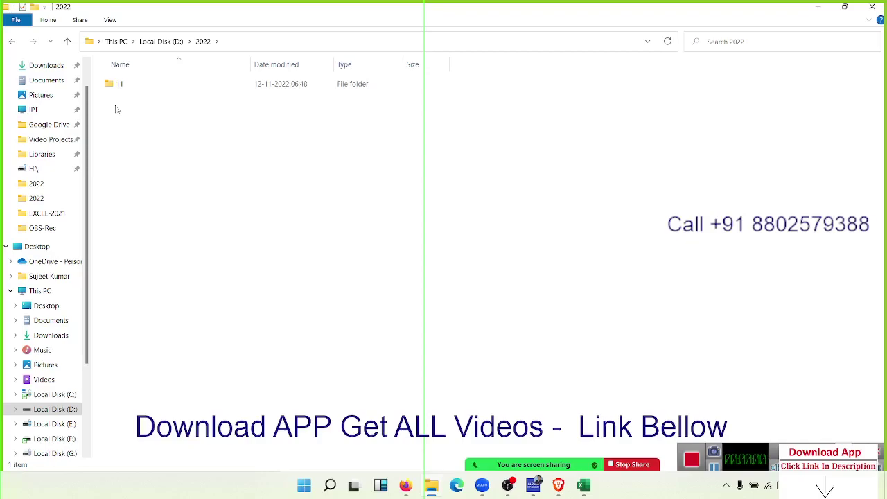
- Create a blank Excel worksheet file called JAN in the 2022 folder and open it in Excel
right_click(116, 110)
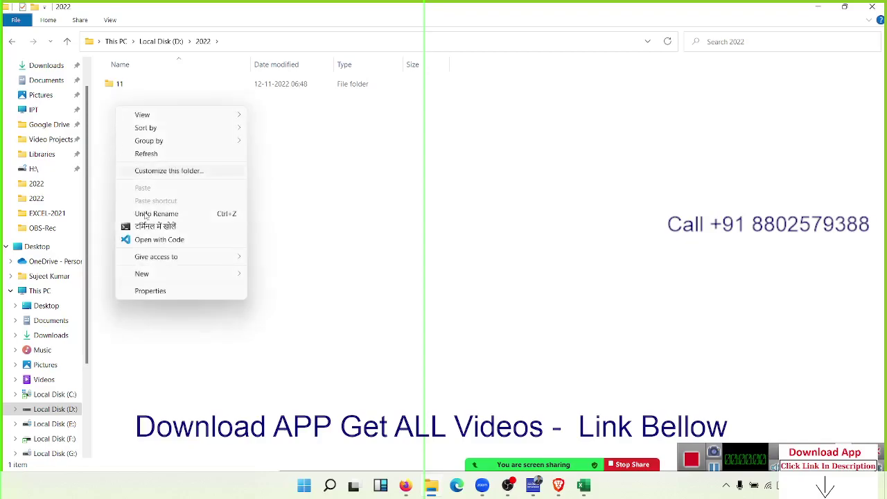
mouse_move(142, 273)
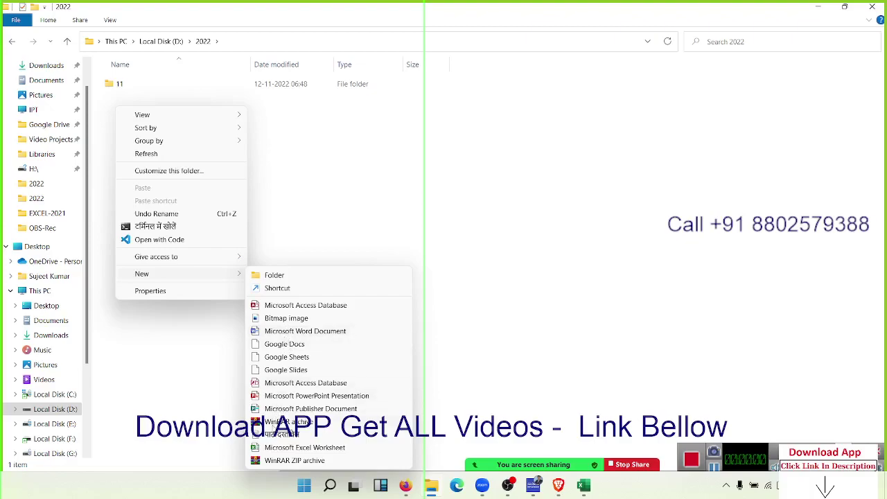
left_click(275, 448)
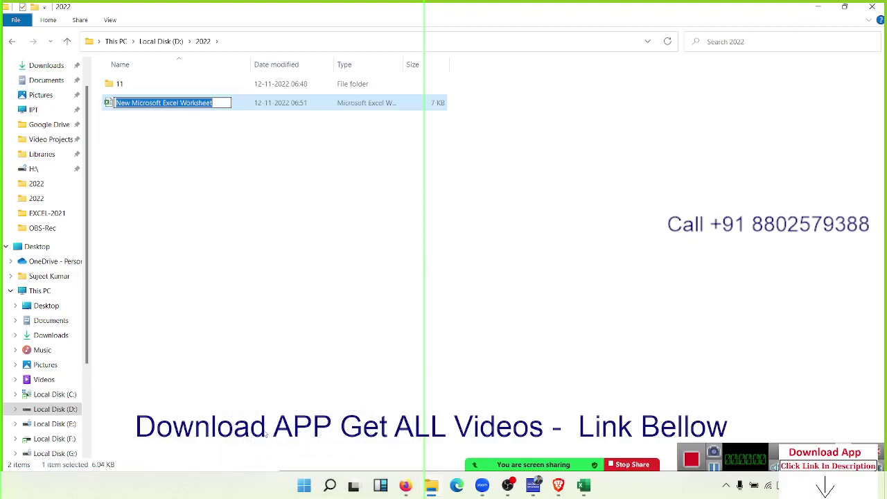
type("JAN")
left_click(246, 320)
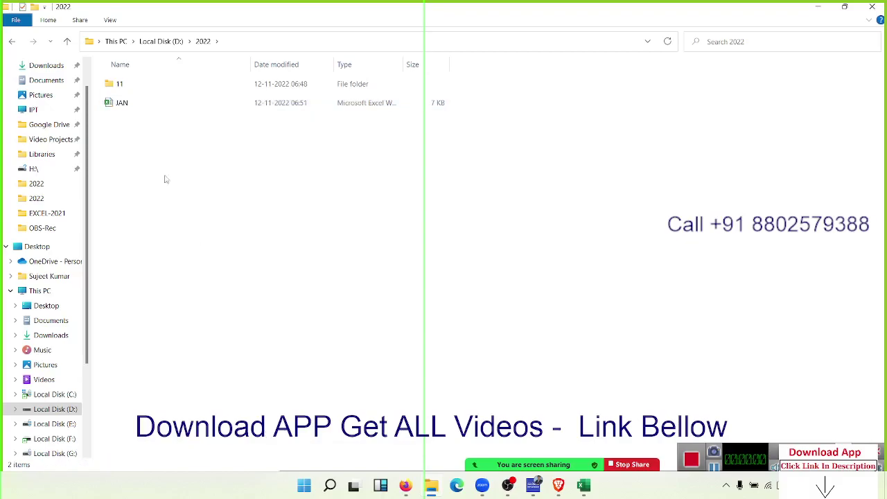
left_click(143, 105)
double_click(143, 105)
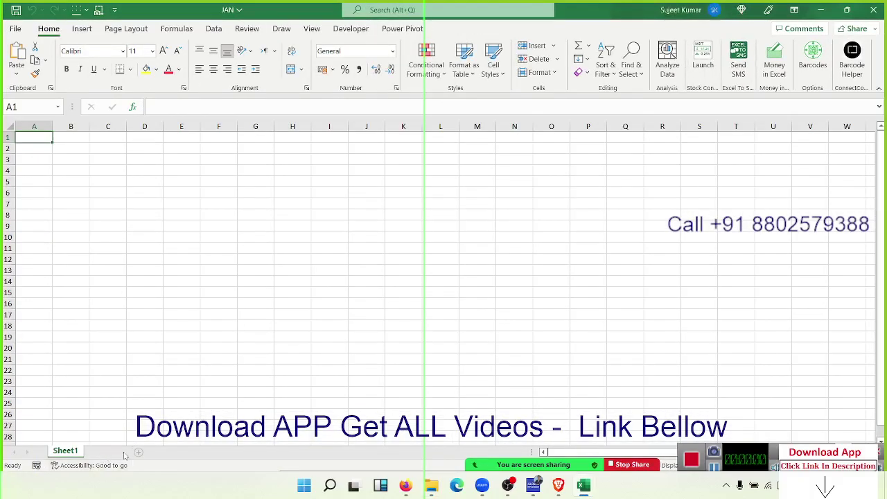
- Add three new sheets to JAN and rename the first sheet 1
left_click(104, 451)
left_click(170, 452)
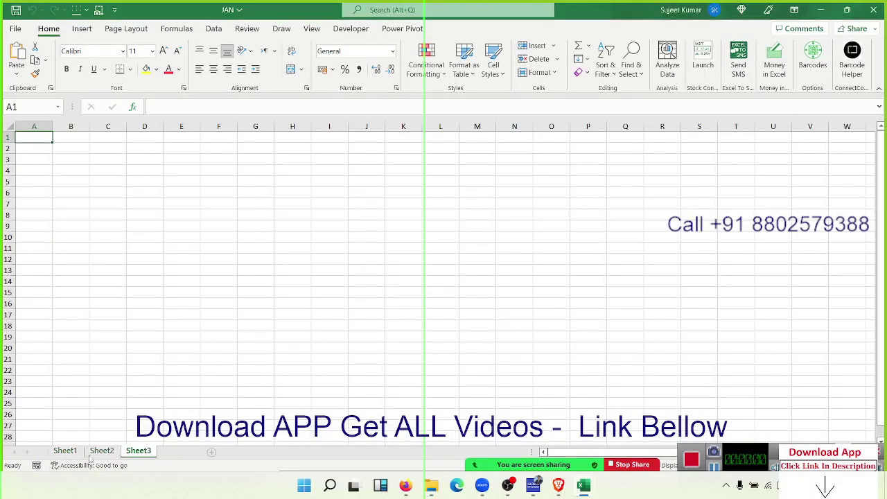
left_click(194, 452)
left_click(66, 451)
double_click(66, 451)
type("1")
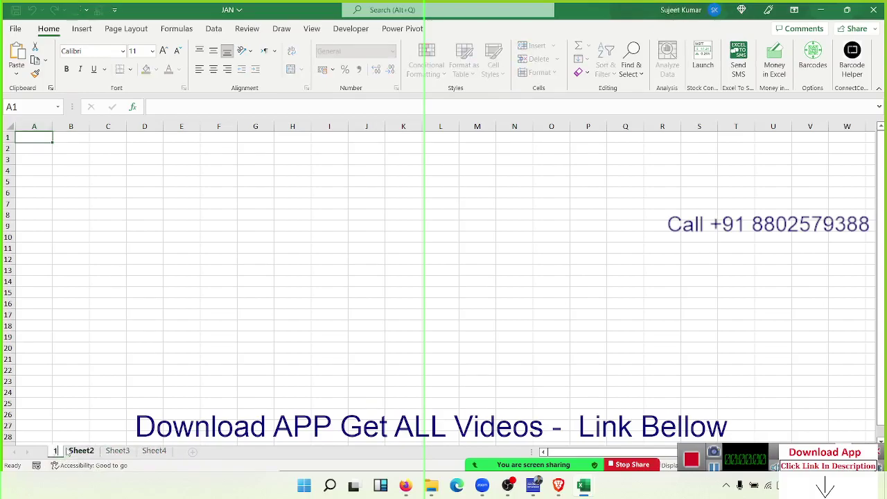
- Rename the second and third sheets 2 and 3, then close JAN without saving
double_click(81, 451)
type("2")
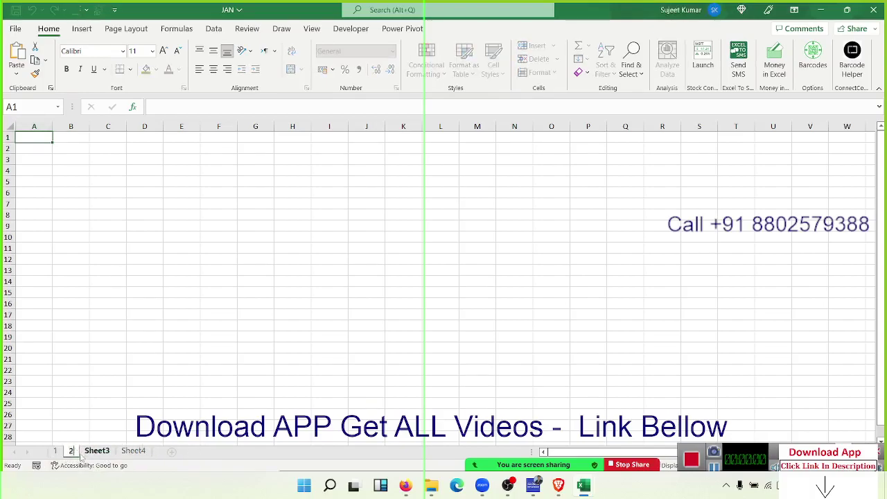
left_click(101, 450)
double_click(97, 451)
type("3")
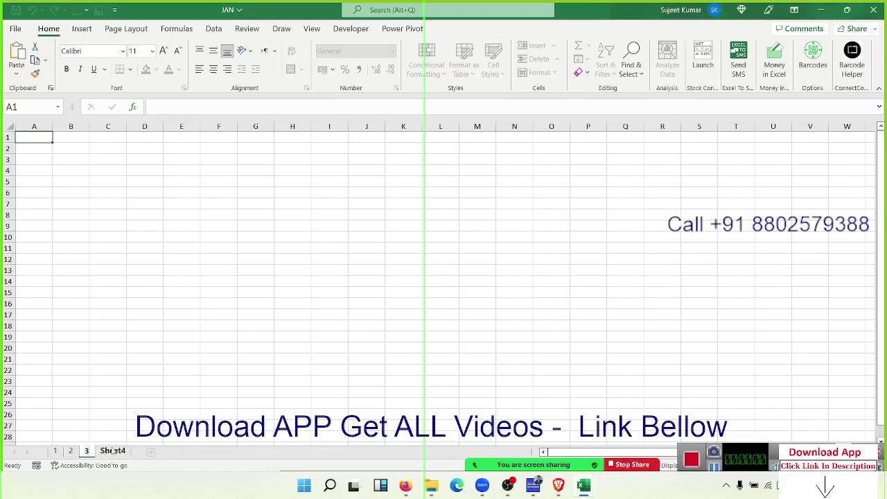
left_click(221, 270)
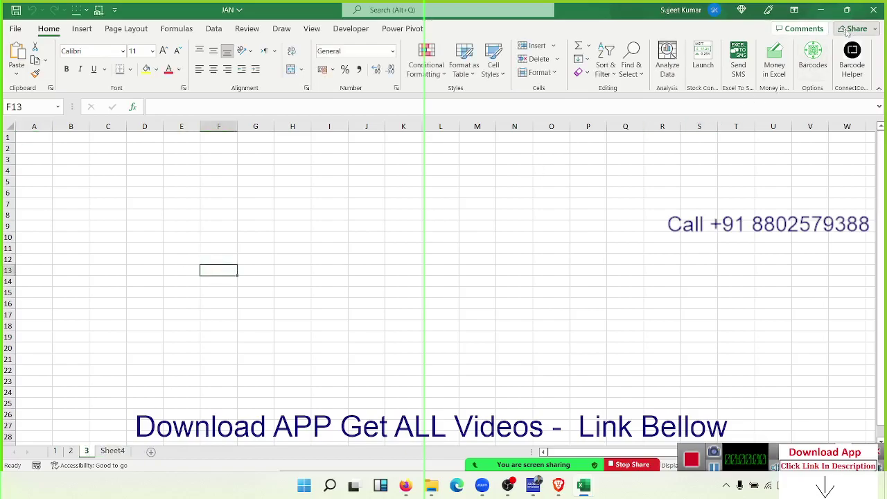
left_click(874, 10)
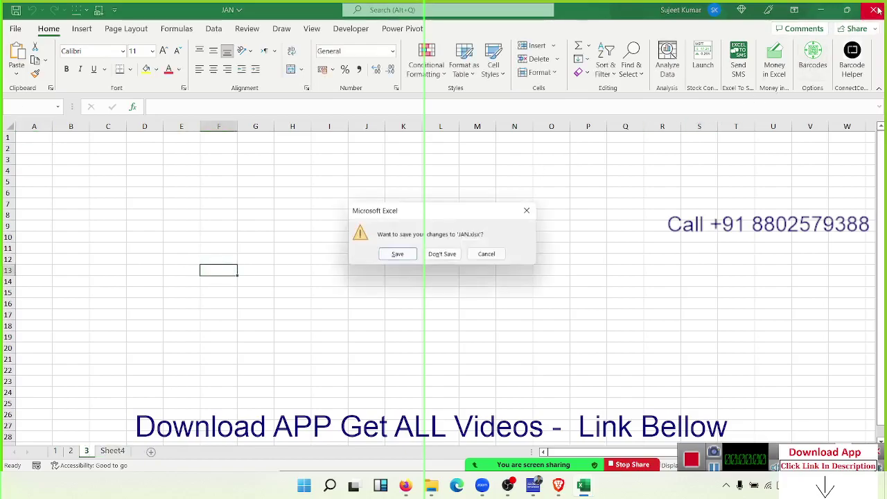
left_click(447, 254)
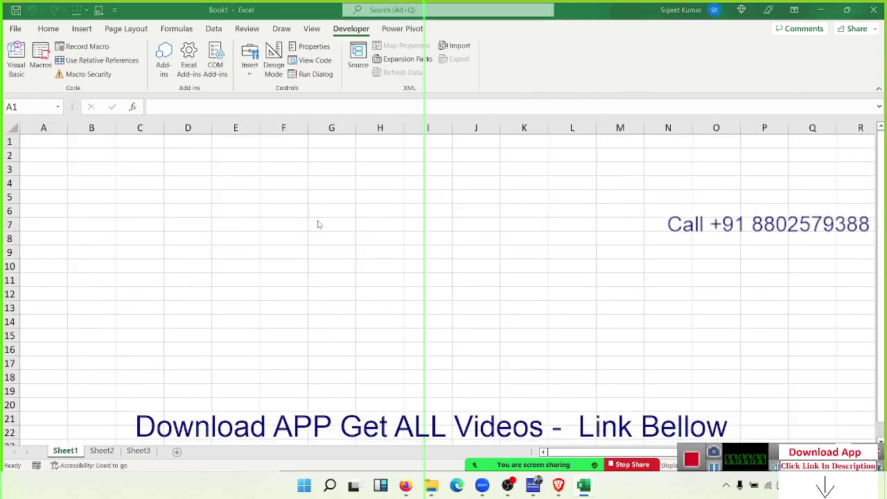
- Permanently delete the JAN workbook and minimize File Explorer to get back to Excel
key("Delete")
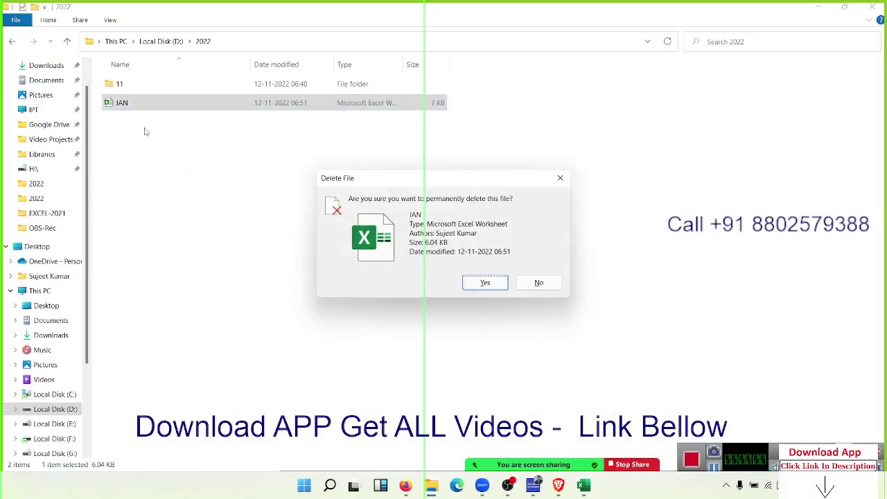
left_click(488, 288)
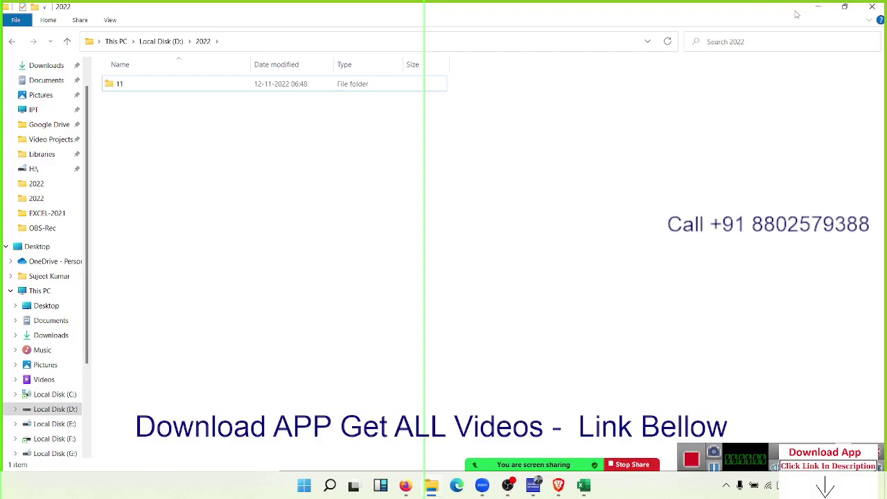
left_click(817, 9)
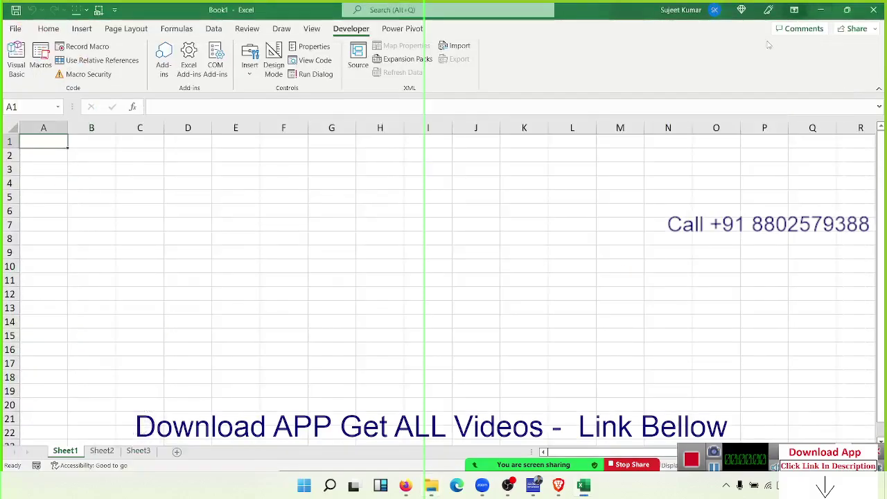
- In Module2 of the VBA editor, add Workbooks.Add.Save "D:\2022\1.xlsx" to Pro_2
left_click(15, 59)
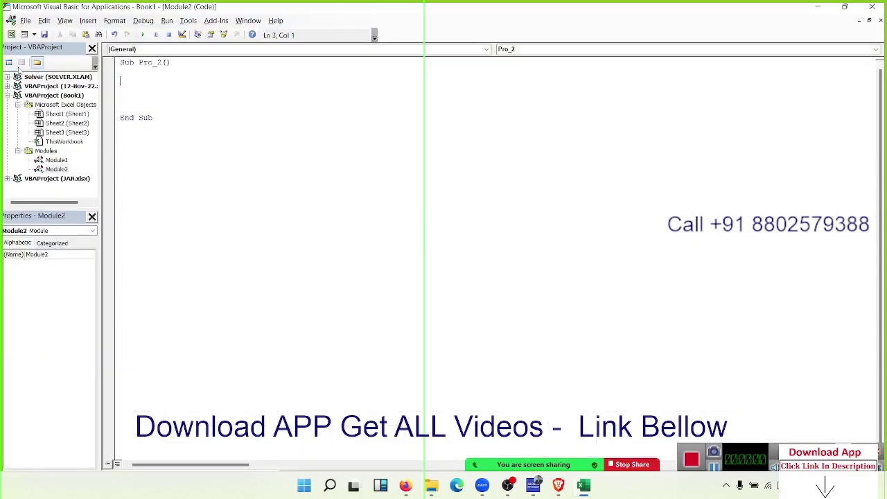
left_click(55, 170)
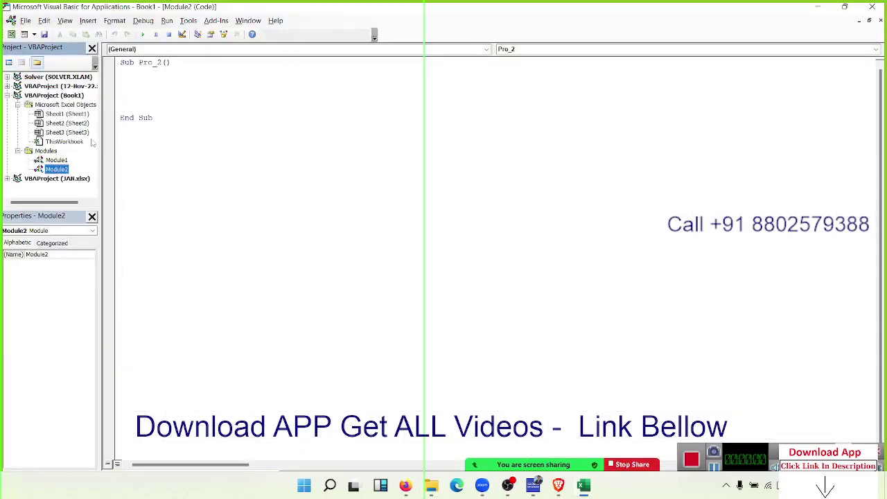
left_click(132, 78)
key("Return")
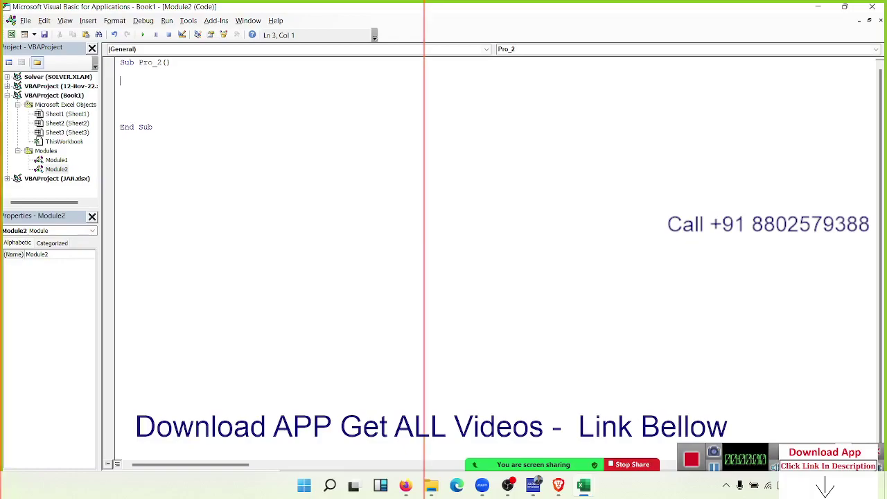
type("wor")
type("kbooks")
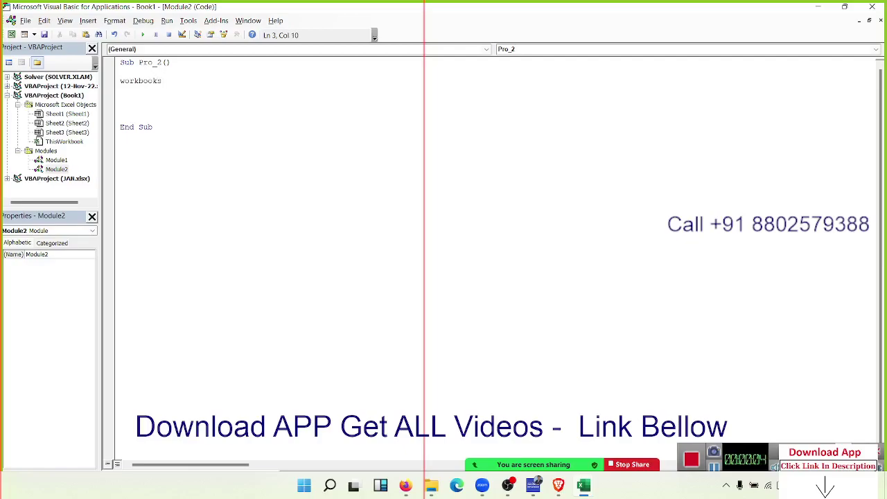
type(".ad")
key("Tab")
type(".sa")
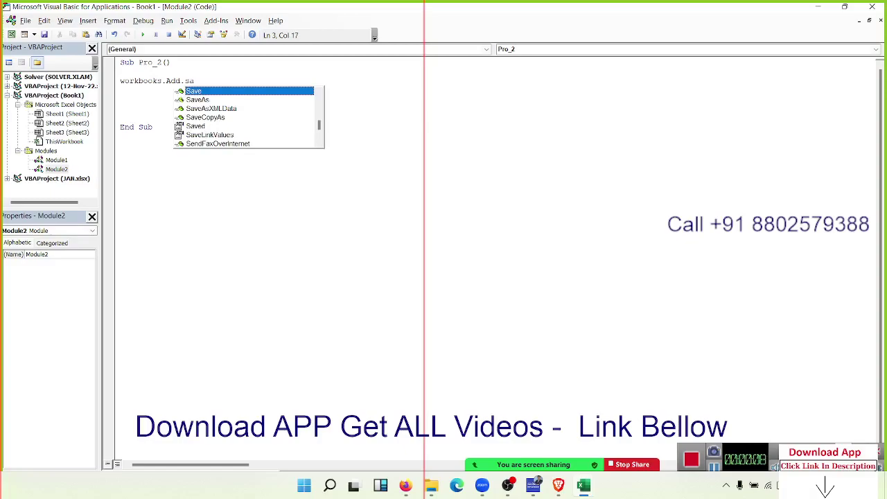
key("Tab")
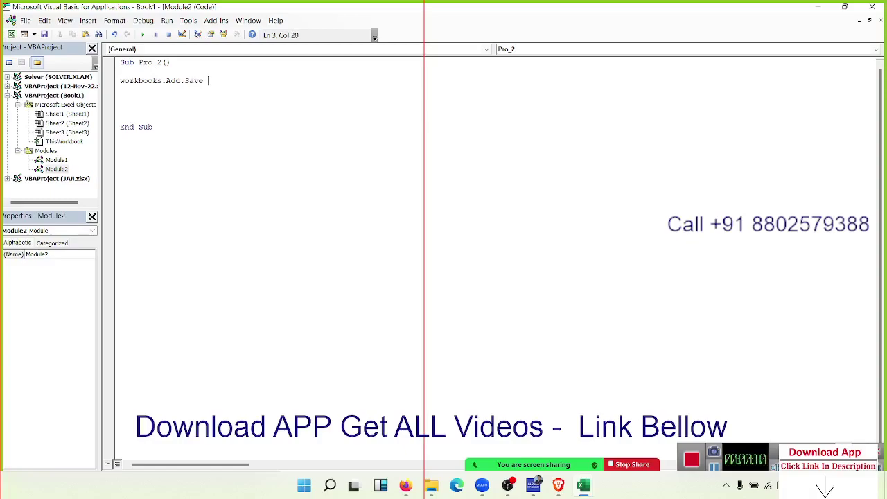
type("\"D:")
type("\\2")
type("022\\")
type("1")
type(".xlsx")
- Add an ActiveWorkbook.Close True line below the save statement
key("Return")
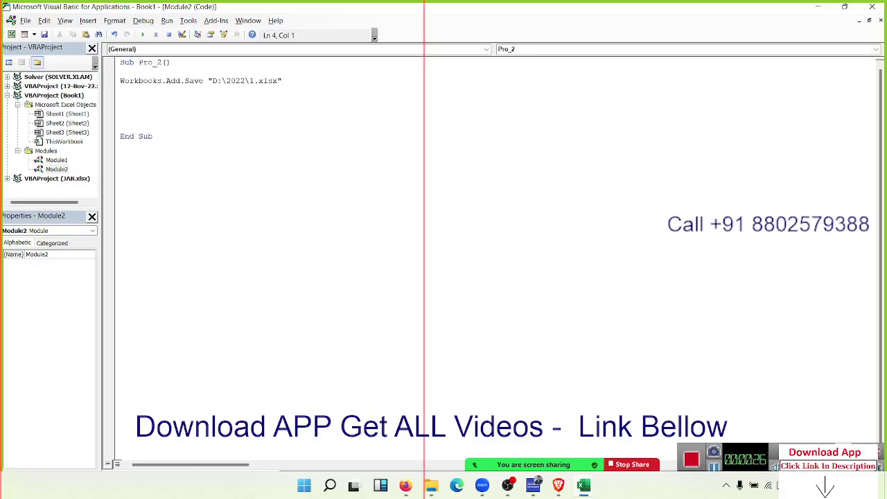
key("Return")
key("Return")
type("ac")
type("tivewo")
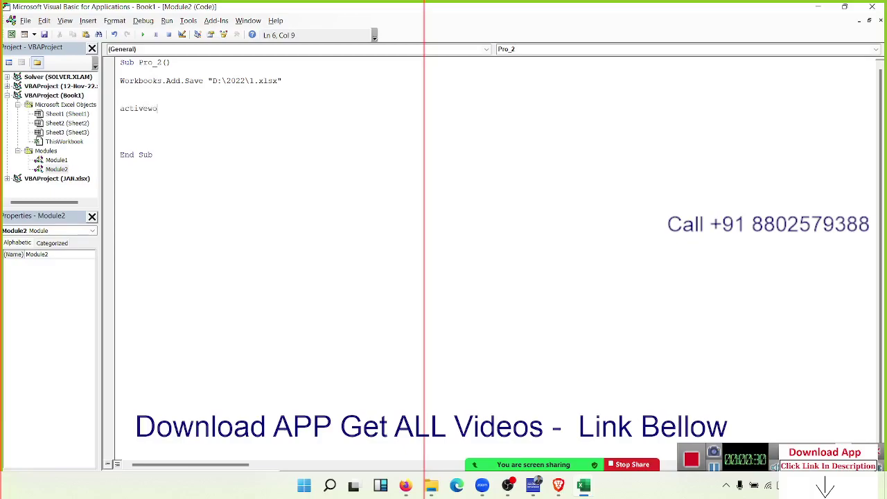
type("rkbook")
type(".clo")
key("Tab")
type("True")
key("Return")
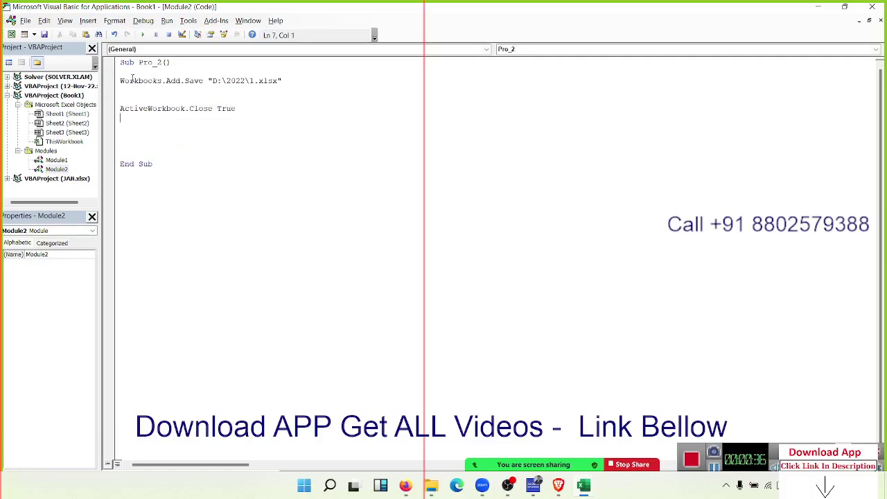
- Duplicate the Workbooks.Add.Save line, then delete the three extra copies
key("Up")
key("Return")
key("Return")
key("Up")
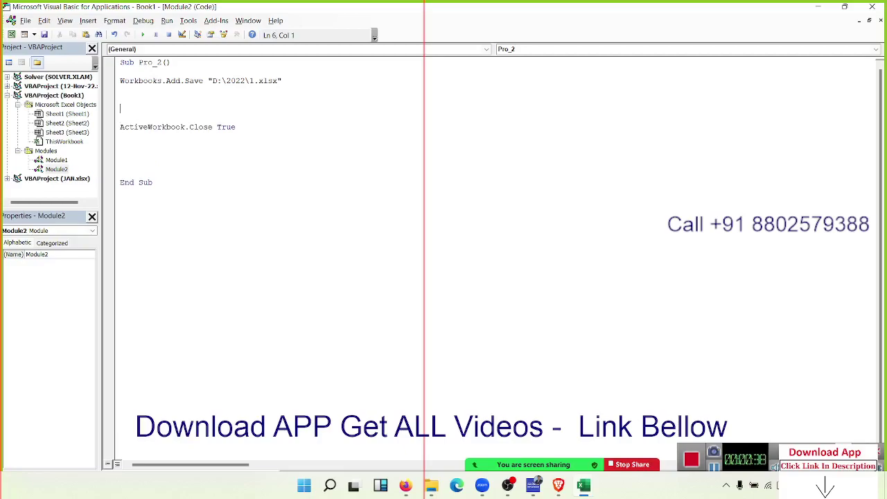
key("Up")
key("Up")
key("Up")
key("shift+Down")
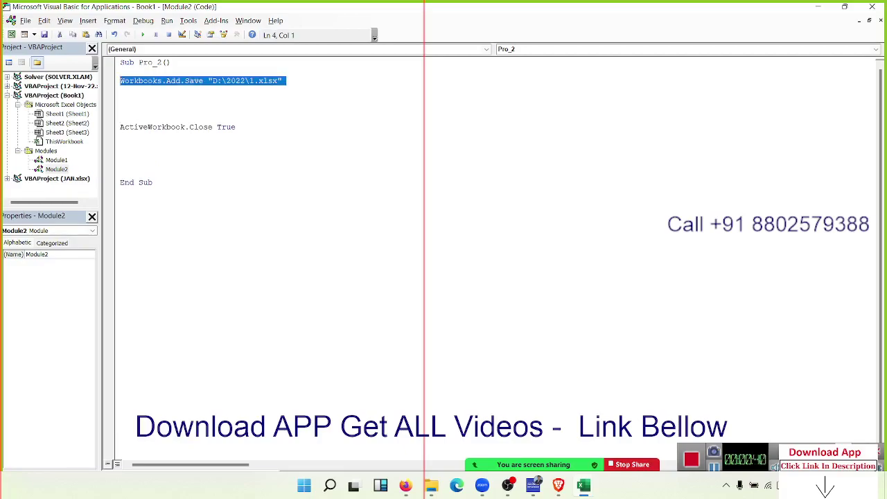
key("ctrl+c")
key("ctrl+v")
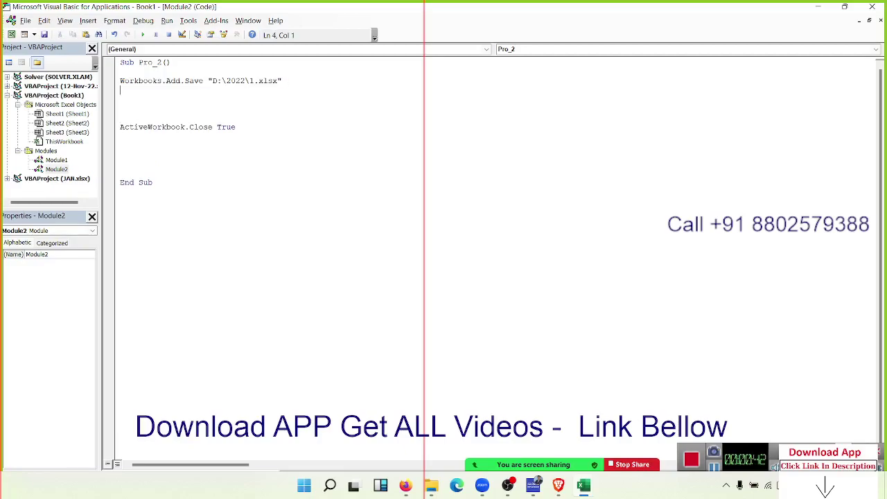
key("ctrl+v")
key("ctrl+v")
key("ctrl+v")
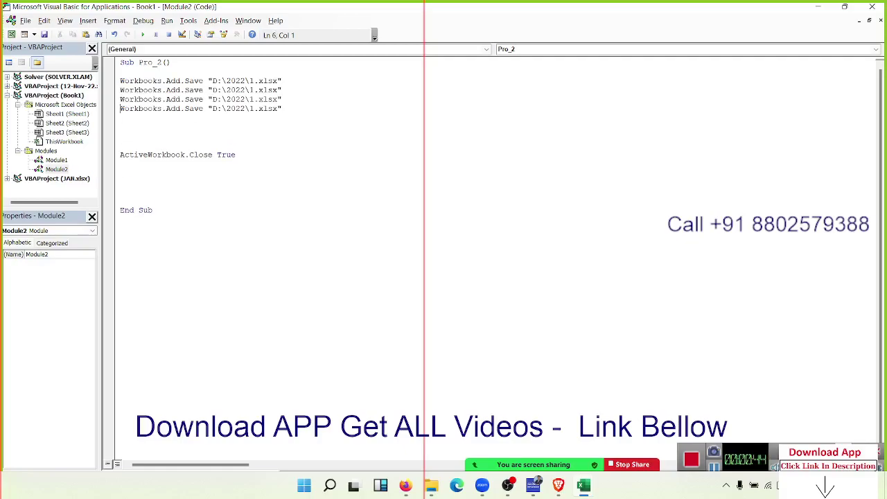
key("Up")
left_click_drag(284, 108, 111, 90)
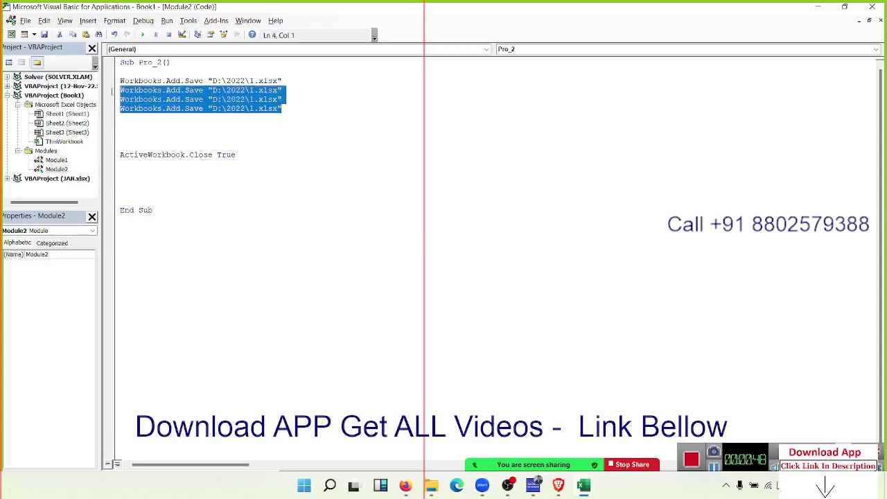
key("Delete")
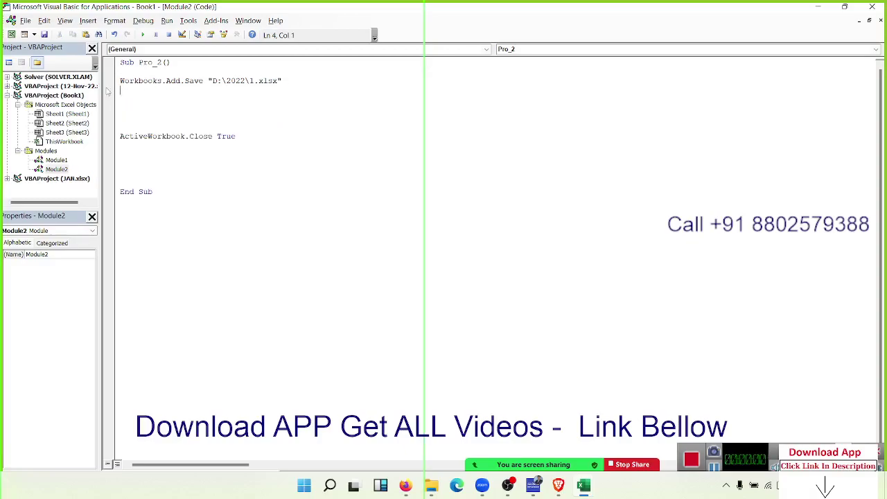
- Start a new empty procedure Sub rrr() below End Sub
left_click(127, 226)
type("sub r")
type("rr()")
key("Return")
key("Return")
key("Return")
key("Return")
key("Return")
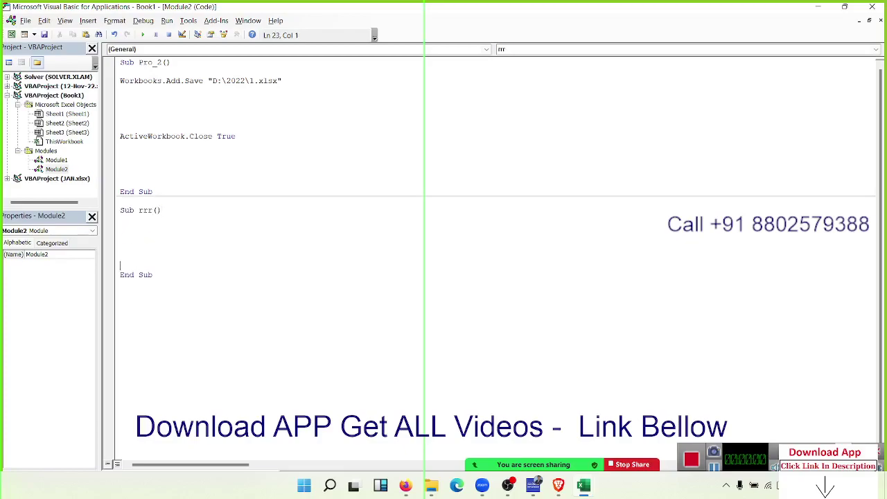
- Put MsgBox "IPT Excel School" in Sub rrr, run it, and dismiss the message
left_click(121, 246)
type("m")
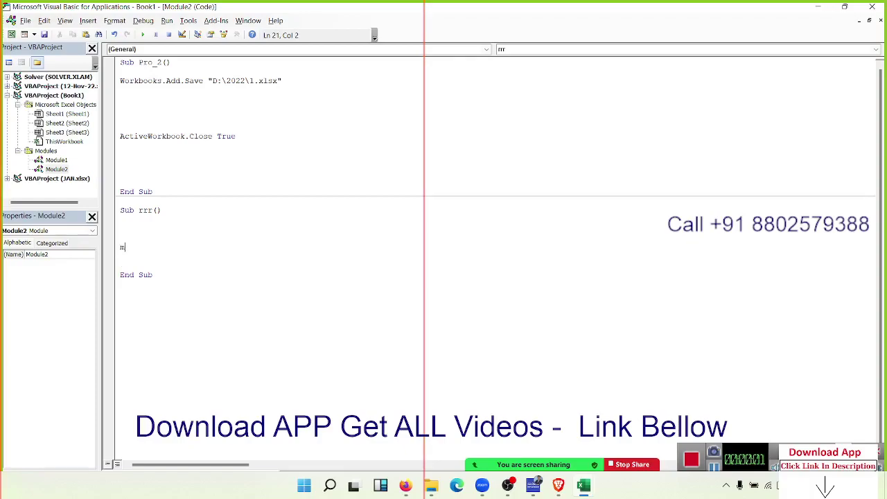
type("s")
type("gbox")
type(" \"")
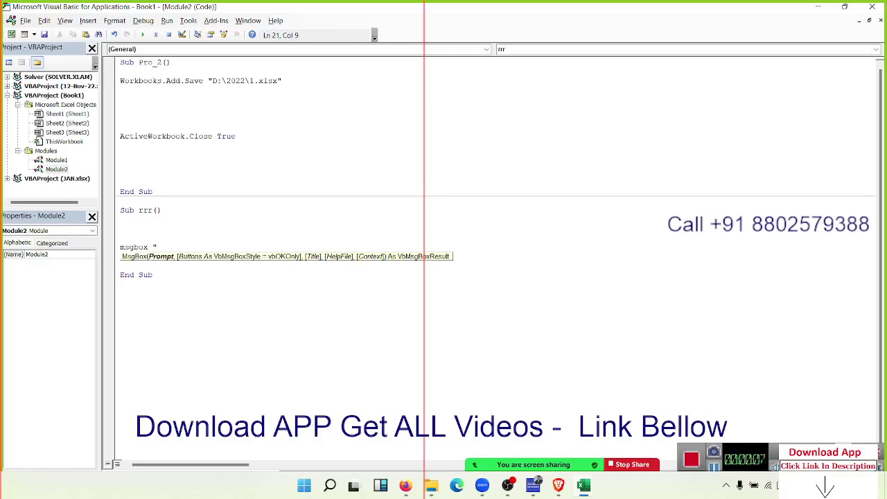
type("IPT Exc")
type("el Schoo")
type("l\"")
key("Return")
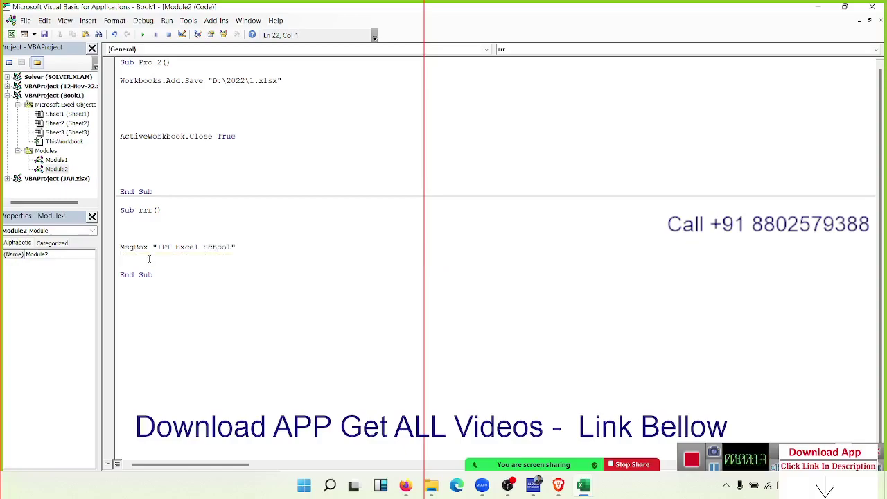
left_click(142, 34)
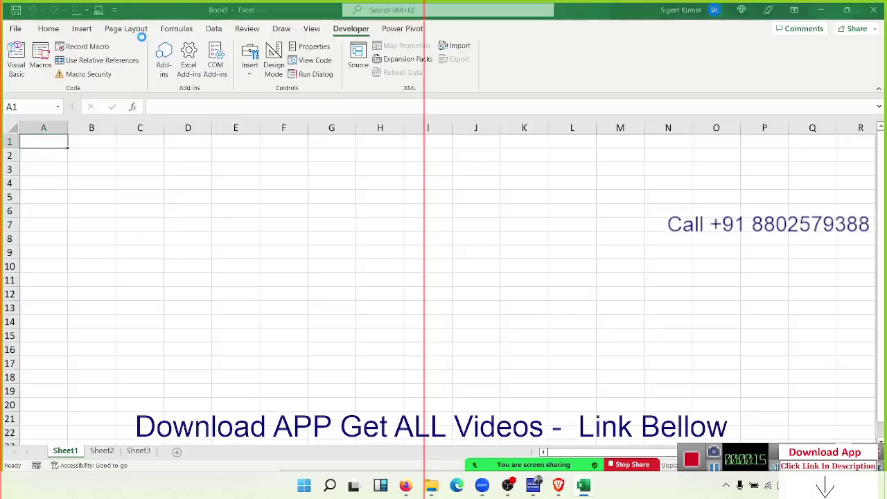
left_click_drag(438, 219, 176, 208)
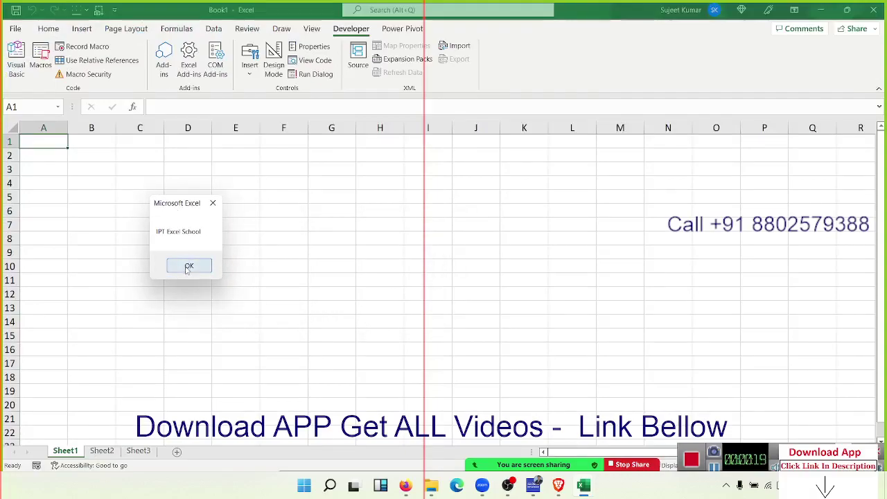
left_click(187, 267)
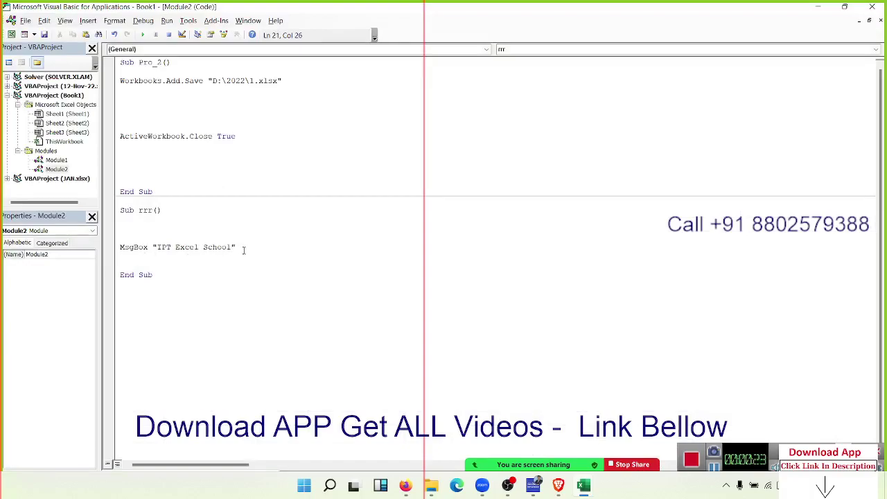
- Paste extra copies of the MsgBox line, then delete them to leave a single MsgBox
left_click_drag(243, 250, 107, 245)
key("ctrl+c")
key("Down")
key("ctrl+v")
key("ctrl+v")
key("ctrl+v")
key("ctrl+z")
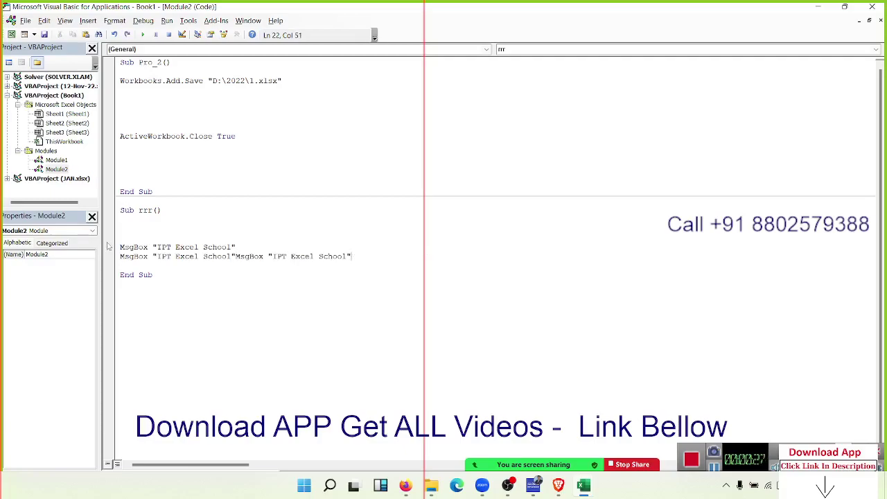
key("ctrl+z")
key("Return")
key("ctrl+v")
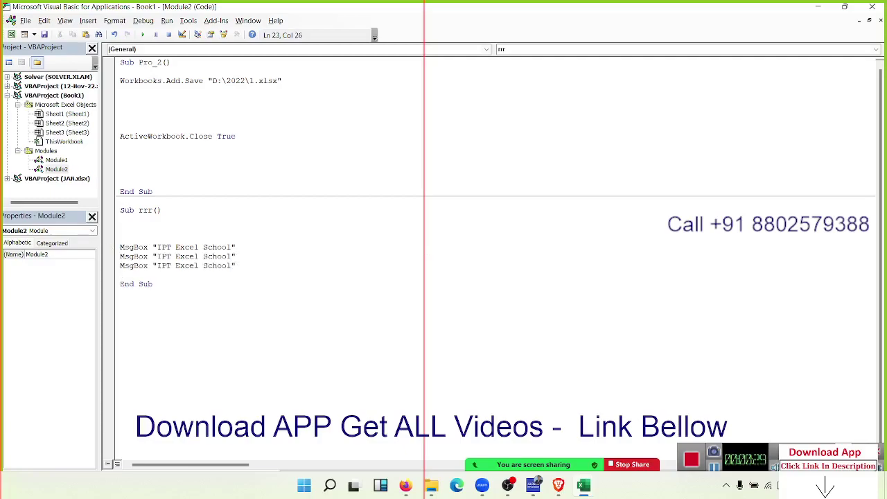
left_click(146, 256)
key("Return")
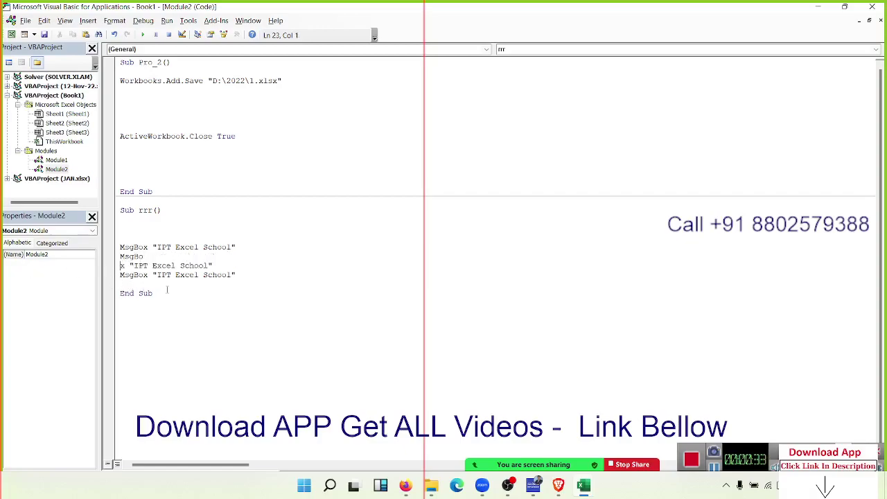
key("BackSpace")
left_click_drag(236, 265, 173, 265)
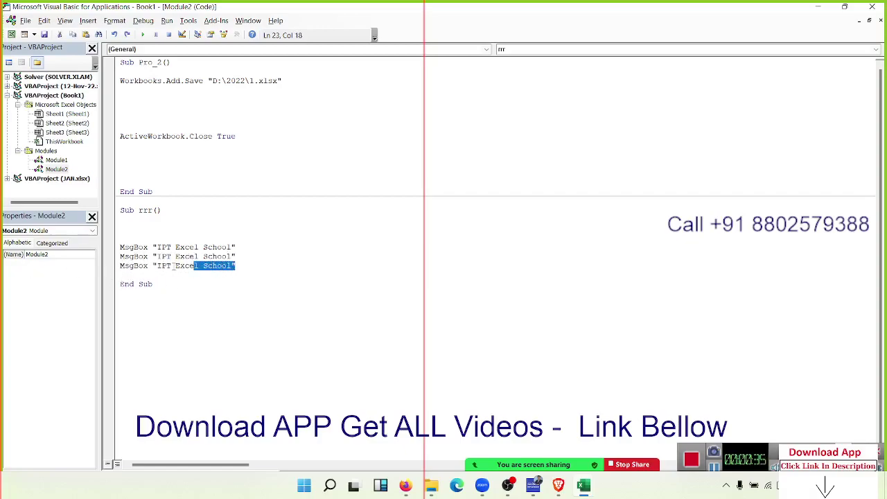
left_click_drag(117, 266, 115, 256)
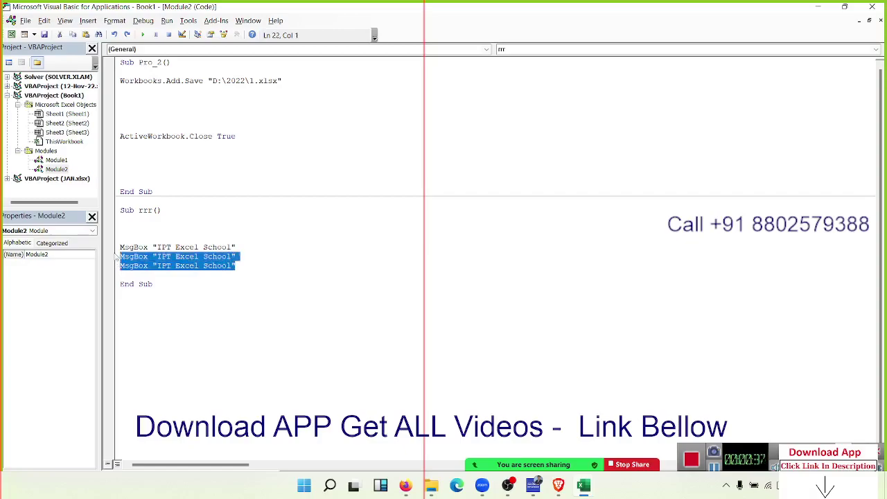
key("Delete")
- Wrap the MsgBox in a For i = 1 To 3 … Next i loop and run rrr
key("Up")
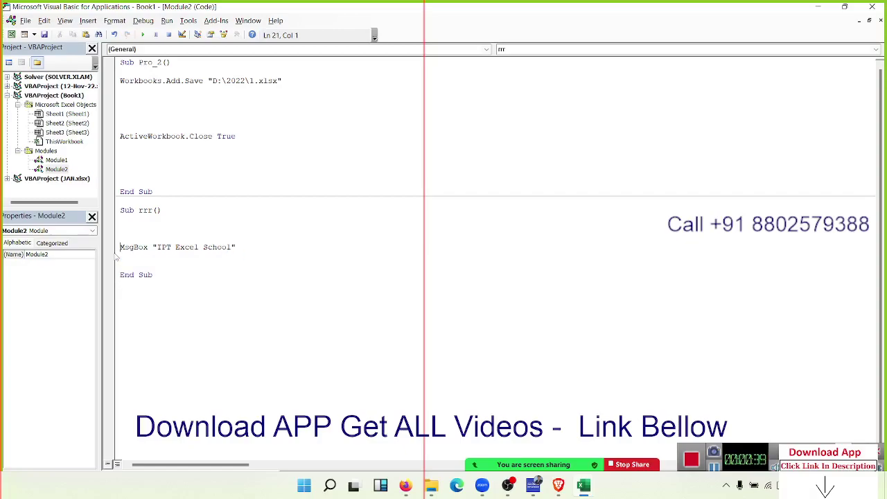
key("Return")
key("Up")
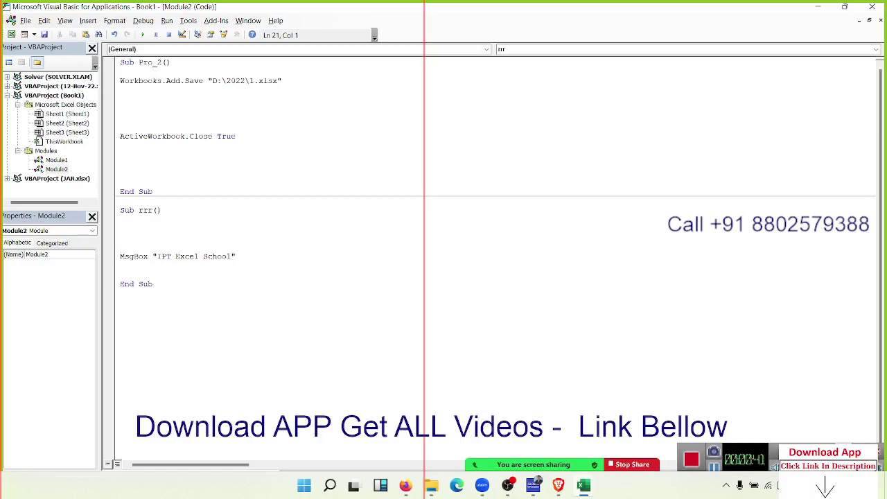
type("for")
type("= 1 ")
type("to3")
key("Down")
key("Down")
type("nex")
type("t i")
left_click(138, 227)
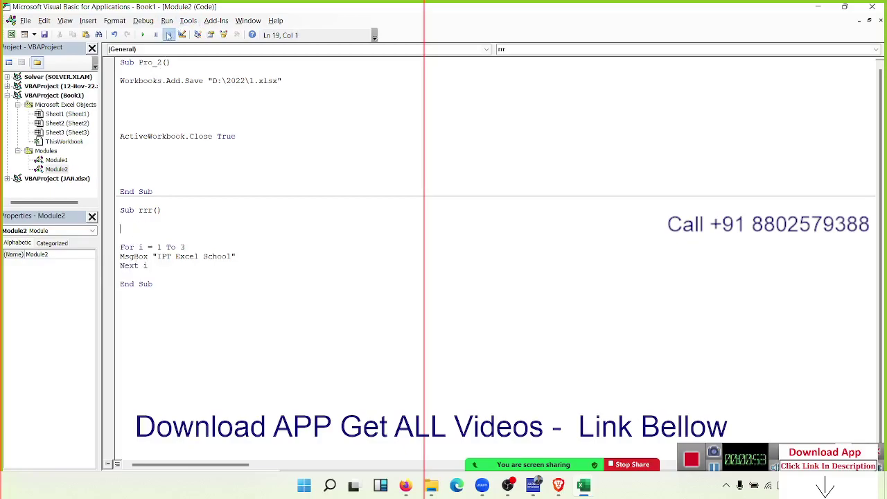
left_click(142, 34)
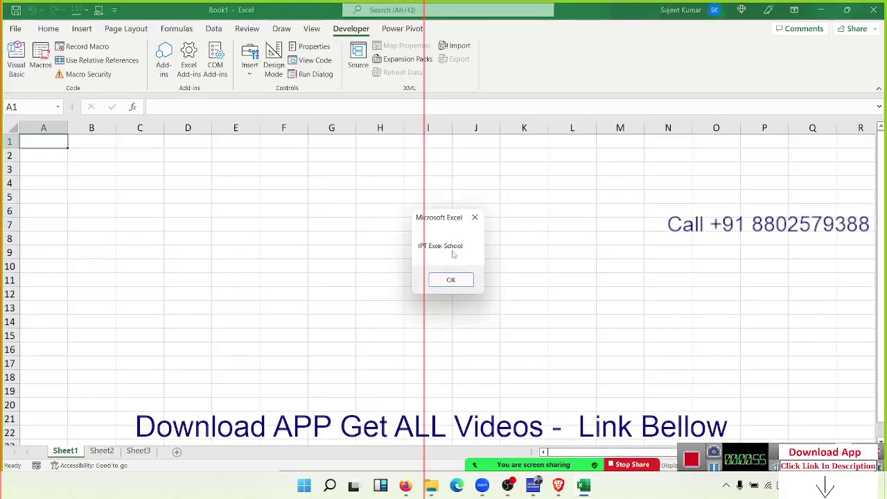
- Dismiss the three IPT Excel School messages shown by the loop
left_click_drag(434, 219, 216, 217)
left_click(227, 278)
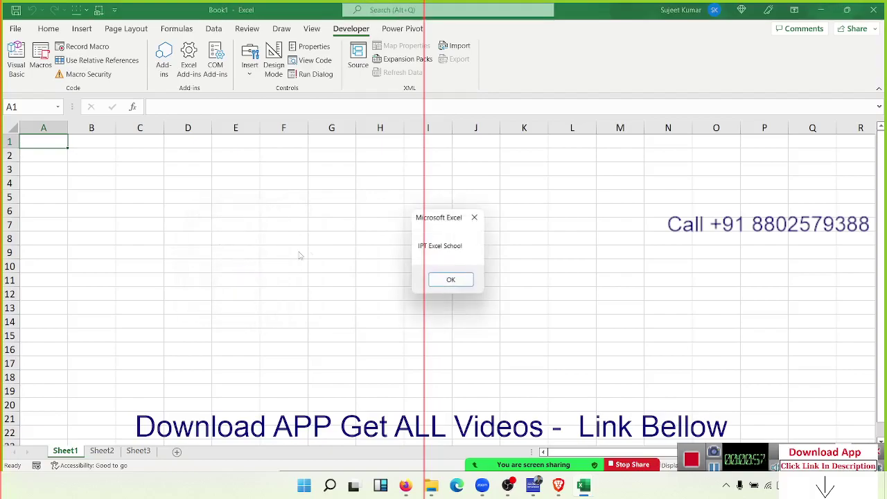
left_click_drag(433, 221, 199, 221)
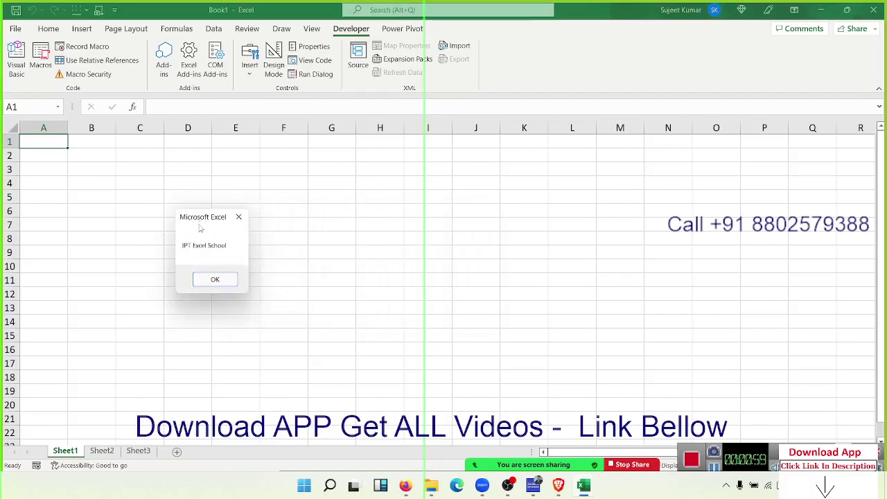
left_click(215, 279)
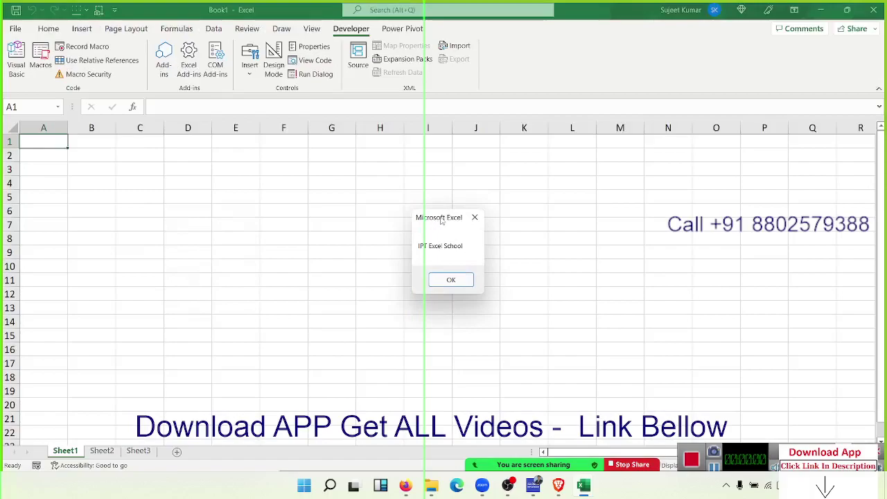
left_click_drag(440, 221, 187, 221)
left_click(192, 278)
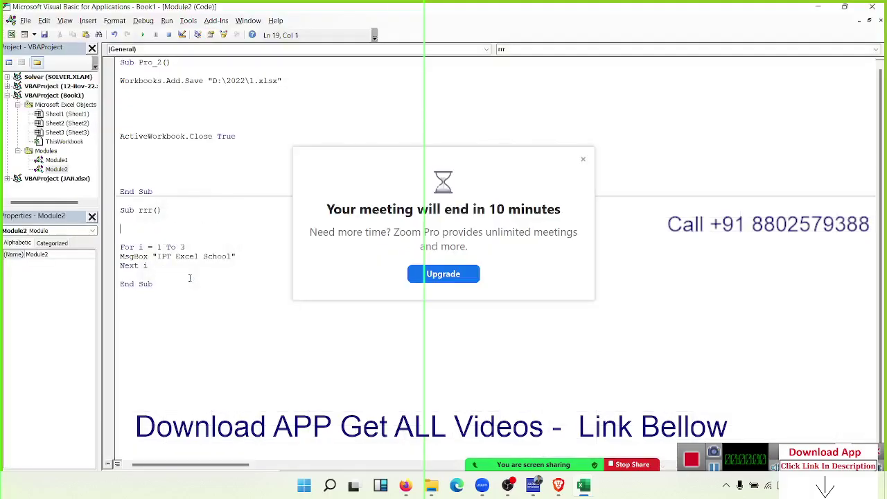
left_click(584, 159)
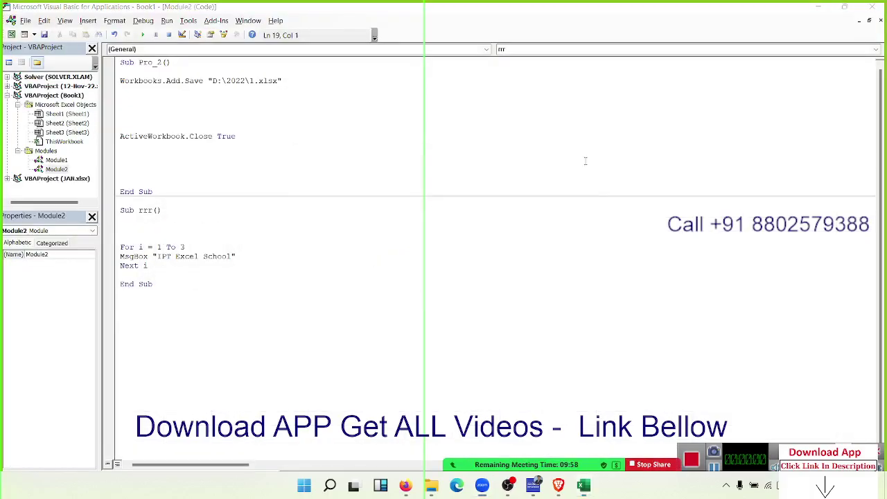
- Append & i to the MsgBox text so each message shows the loop counter
left_click(170, 275)
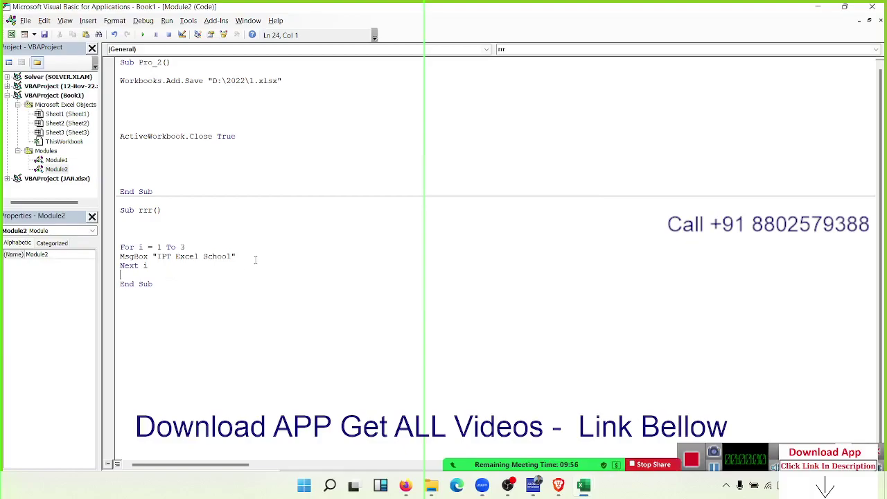
left_click_drag(255, 260, 112, 254)
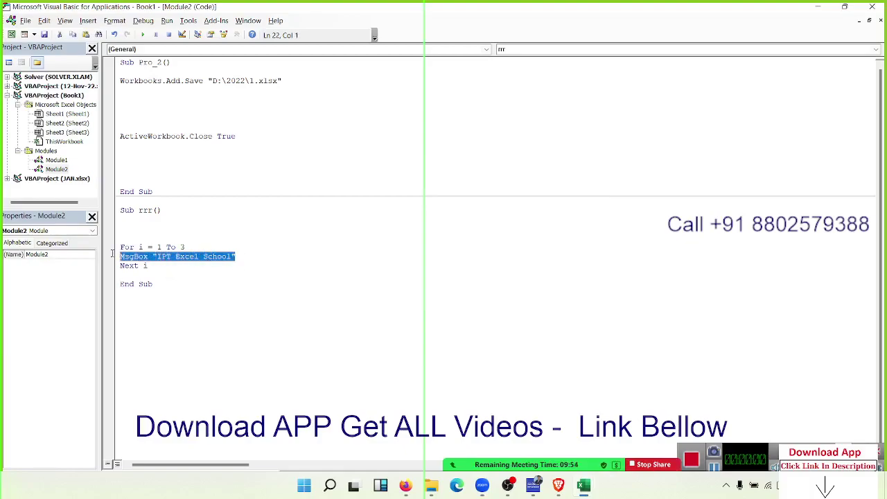
left_click(178, 273)
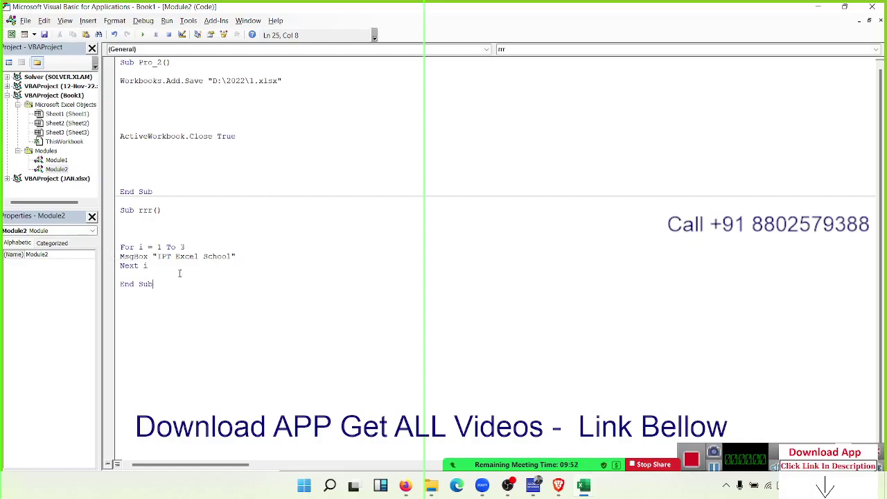
left_click(141, 247)
double_click(140, 246)
left_click(241, 257)
type("& i")
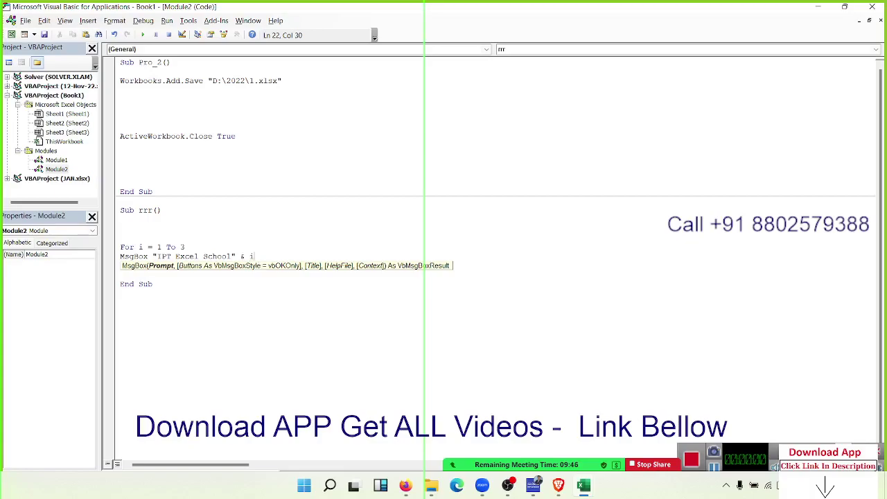
left_click(270, 298)
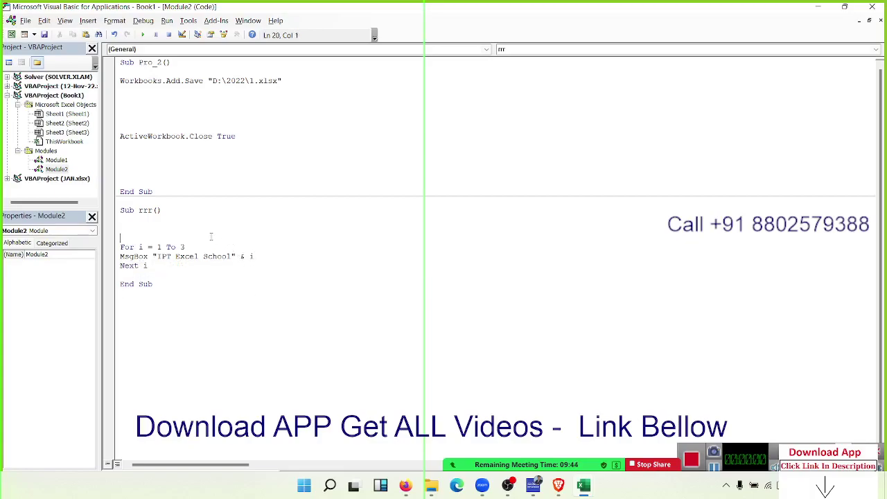
- Run rrr and dismiss the IPT Excel School1, School2 and School3 messages
key("alt+F11")
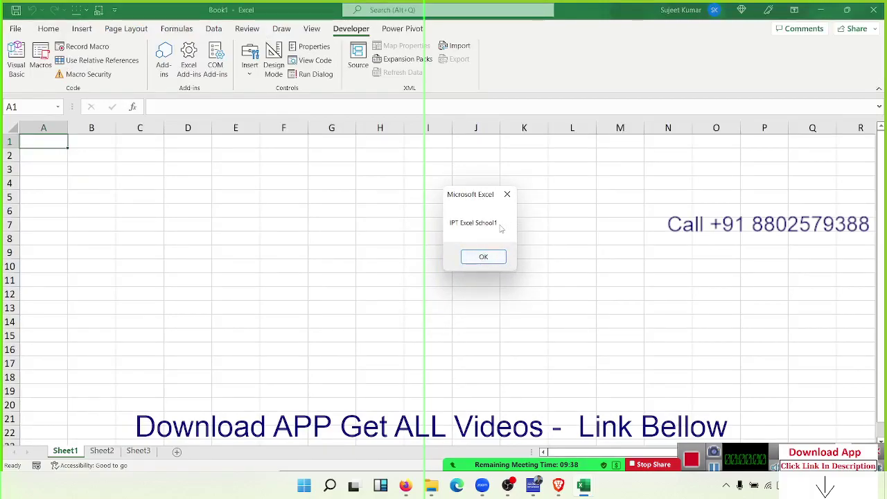
key("Return")
left_click(499, 261)
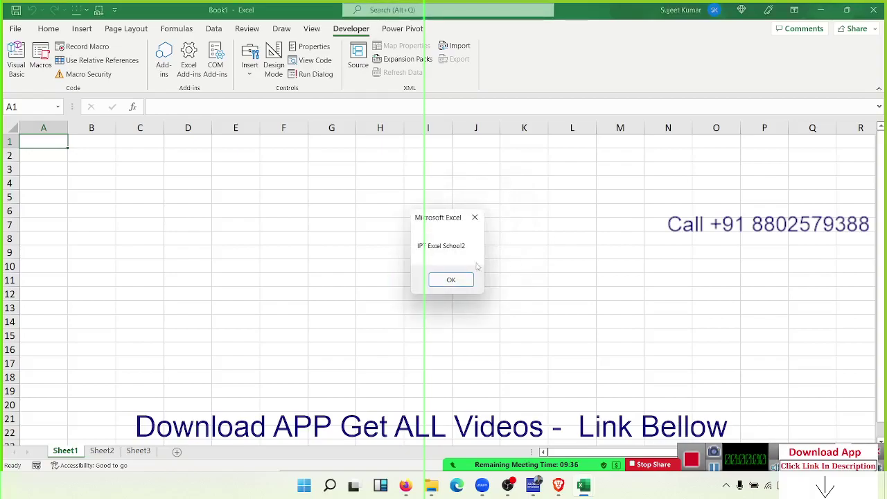
left_click(466, 280)
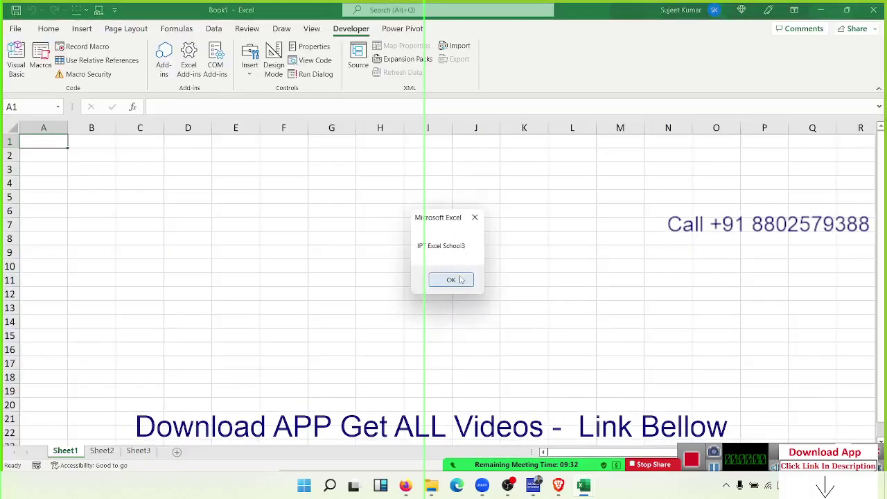
left_click(460, 278)
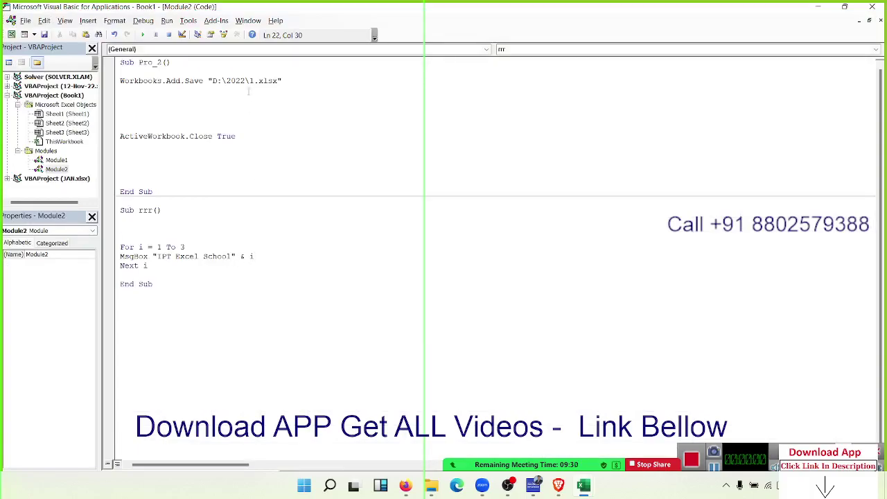
- Wrap Pro_2's save statement in a For i = 1 To 12 … Next i loop
left_click(120, 72)
key("Return")
type("fo")
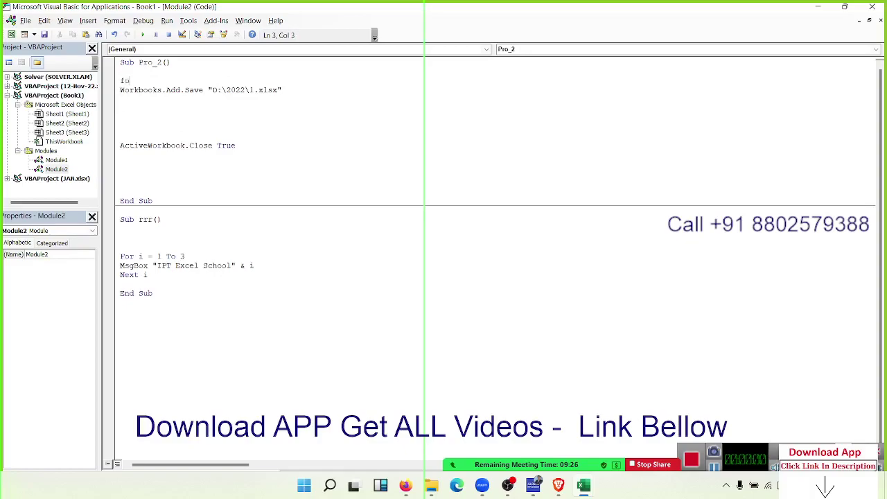
type("r i=")
type("1 to ")
type("12")
key("Down")
key("Down")
type("next ")
type("i")
key("Left")
key("Left")
key("Left")
key("Return")
key("Return")
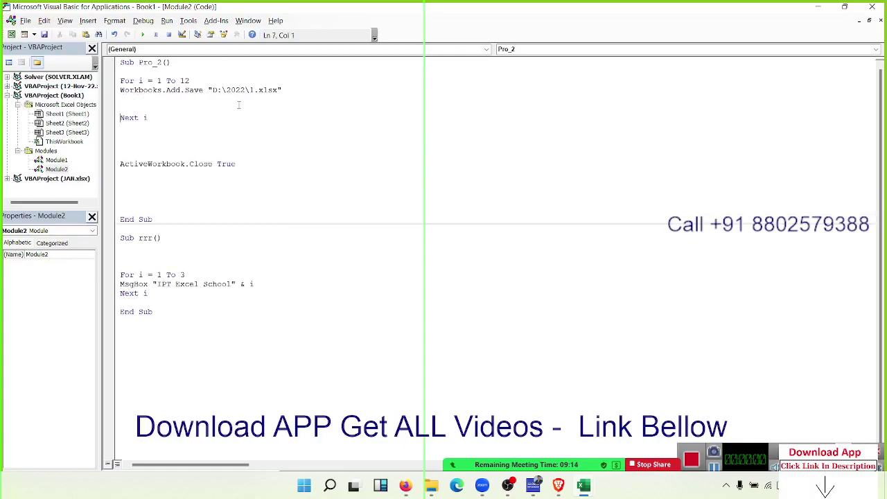
- Replace the fixed file number 1 in the D:\2022\ path with the counter i
left_click(246, 91)
type("\"")
key("Delete")
type("i ")
type(" & ")
type(" & ")
type("\"")
key("Down")
- Move the ActiveWorkbook.Close True statement inside the loop, just above Next i
left_click_drag(244, 164, 115, 162)
key("ctrl+c")
key("Delete")
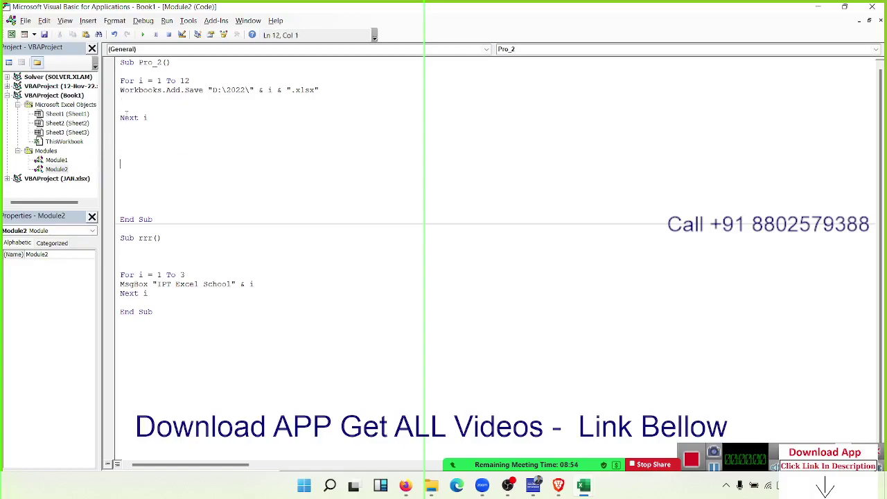
left_click(125, 117)
key("Return")
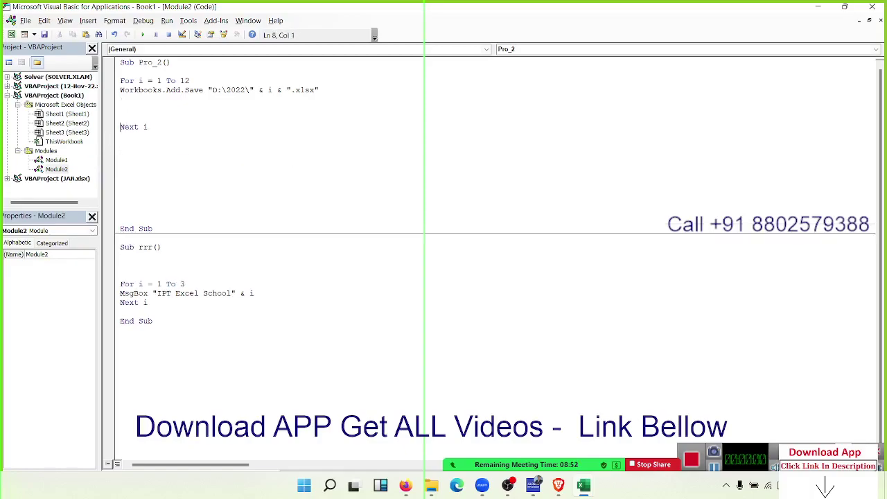
key("Up")
key("ctrl+v")
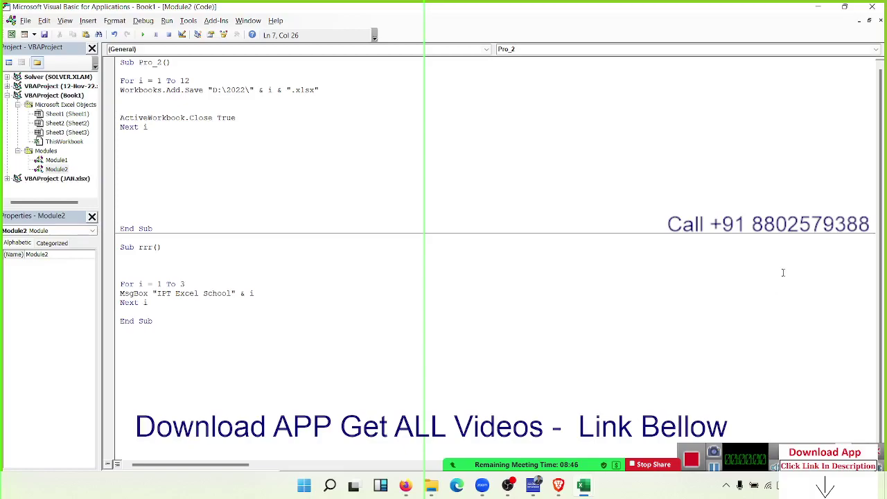
left_click(234, 177)
- Build the file name with MonthName(i, True) instead of the bare counter
double_click(269, 89)
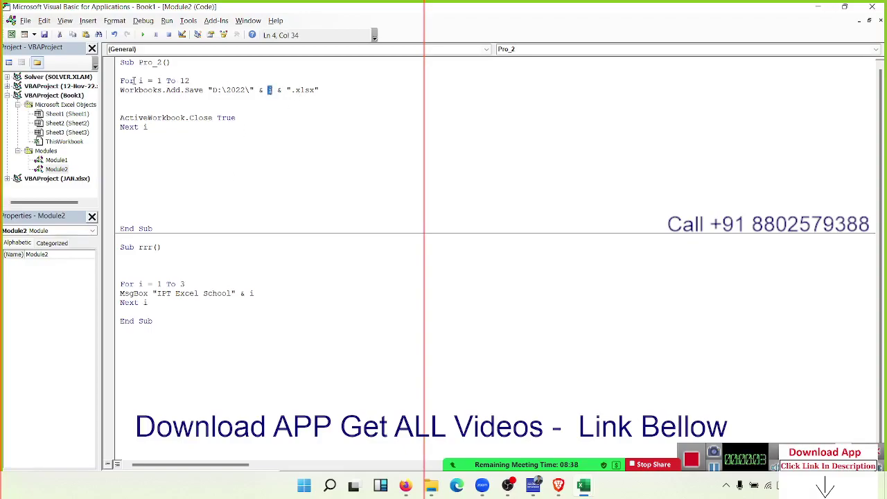
left_click_drag(134, 81, 143, 81)
left_click(283, 116)
double_click(271, 89)
key("Left")
type("month")
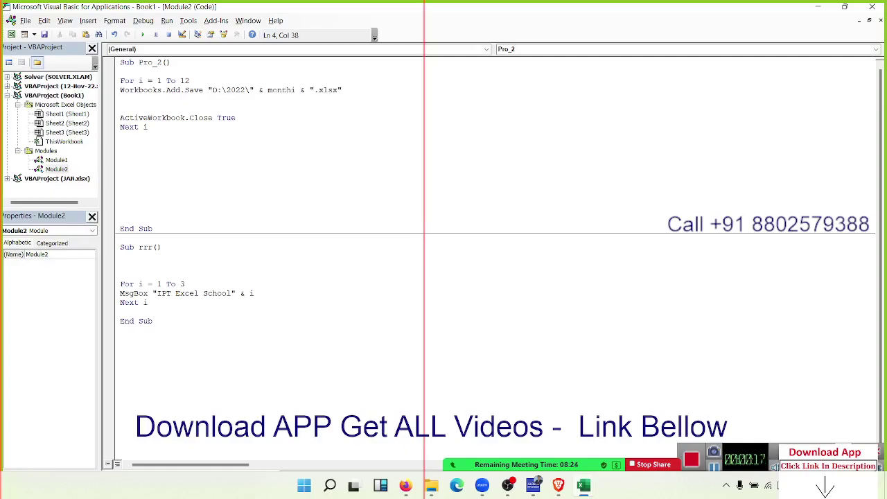
type("name(")
key("Right")
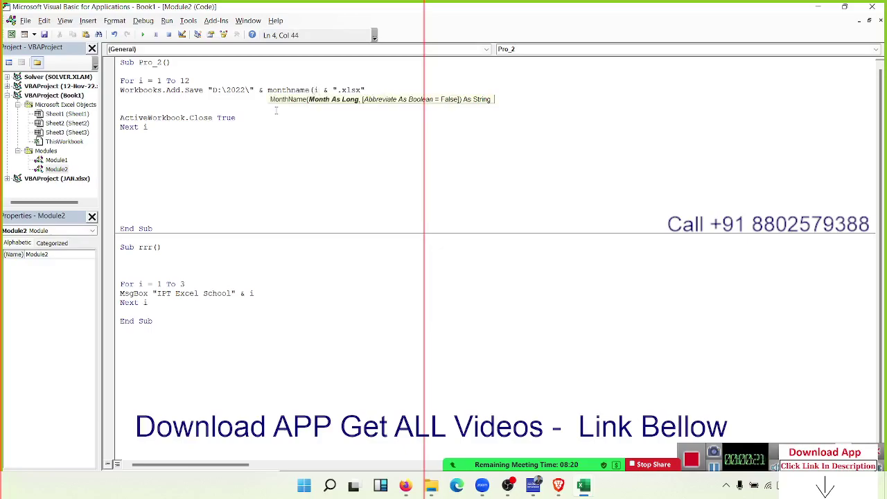
type(",true")
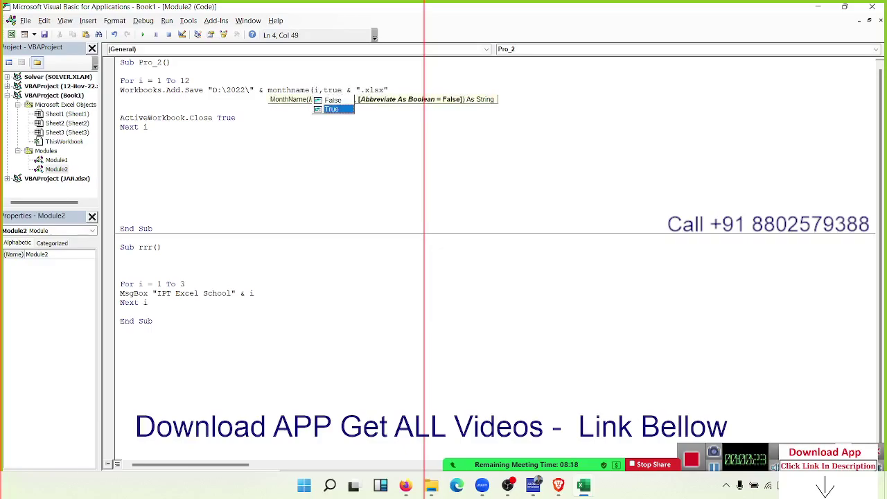
type(")")
left_click(278, 110)
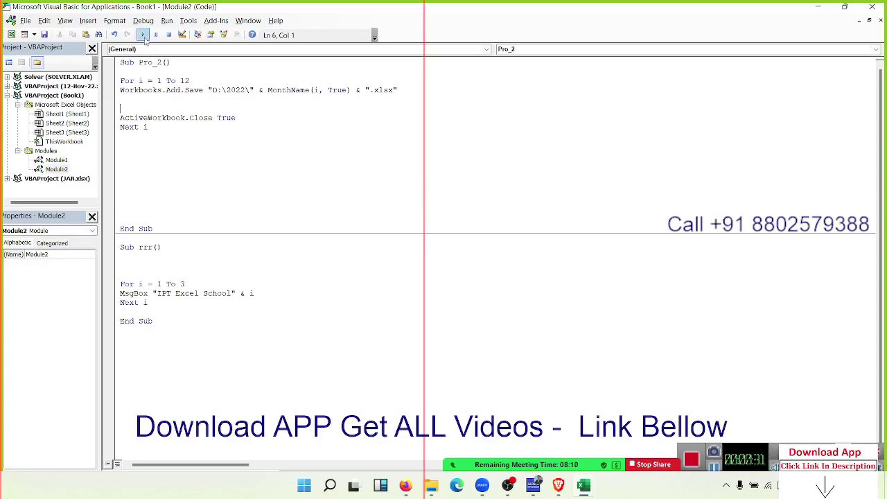
- Run Pro_2, clear the compile error, and change .Save to .SaveAs
left_click(142, 35)
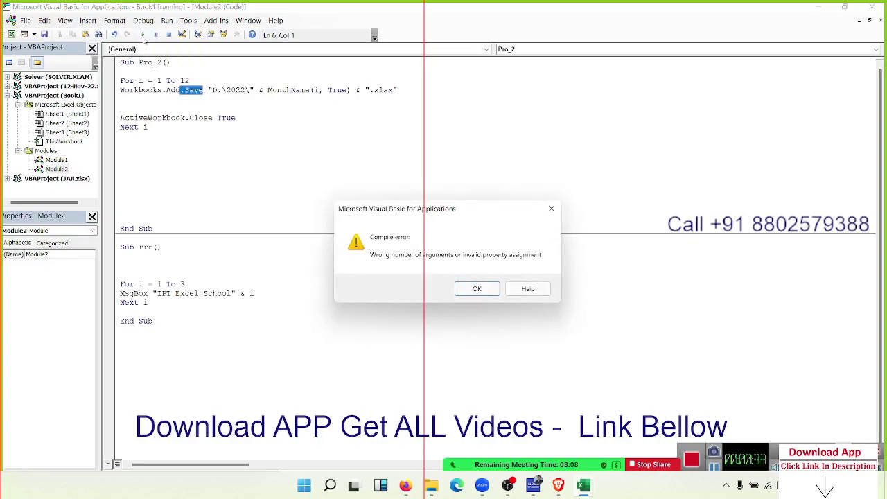
left_click(552, 209)
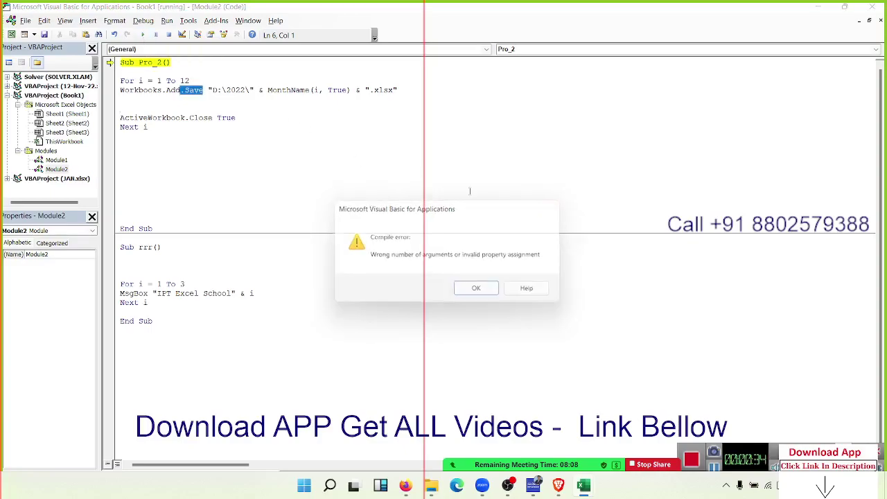
left_click(208, 91)
left_click(203, 90)
type("a")
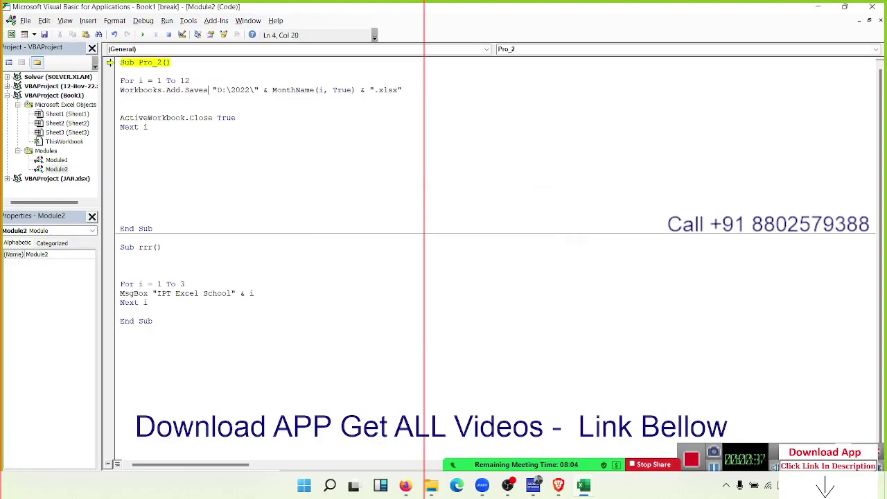
type("As")
left_click(212, 118)
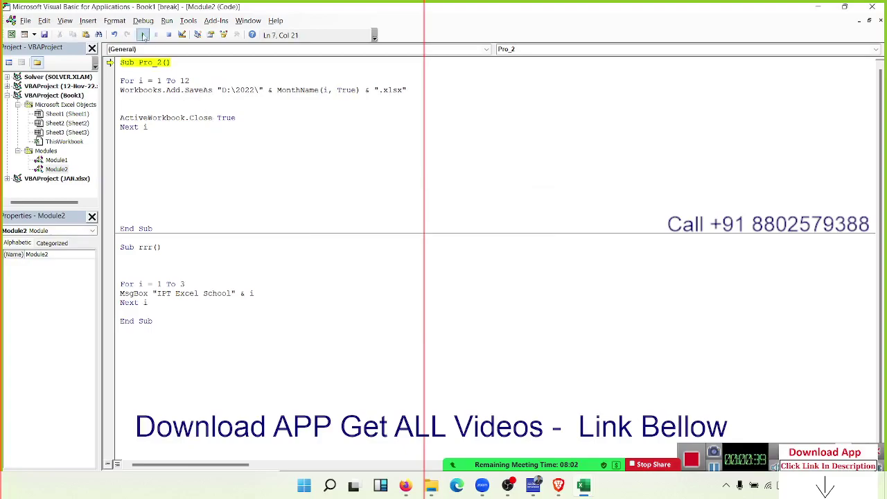
- Reset and rerun Pro_2, then check the month workbooks in the 2022 folder
left_click(168, 34)
left_click(143, 35)
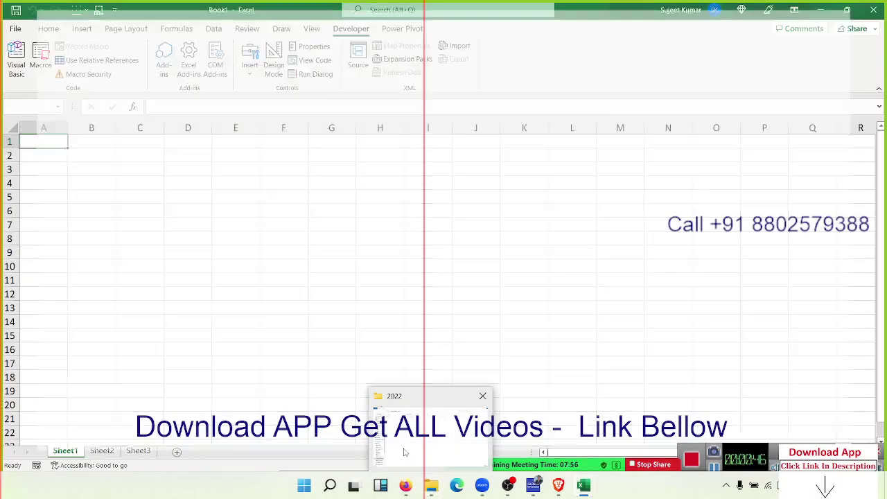
mouse_move(431, 485)
left_click(405, 450)
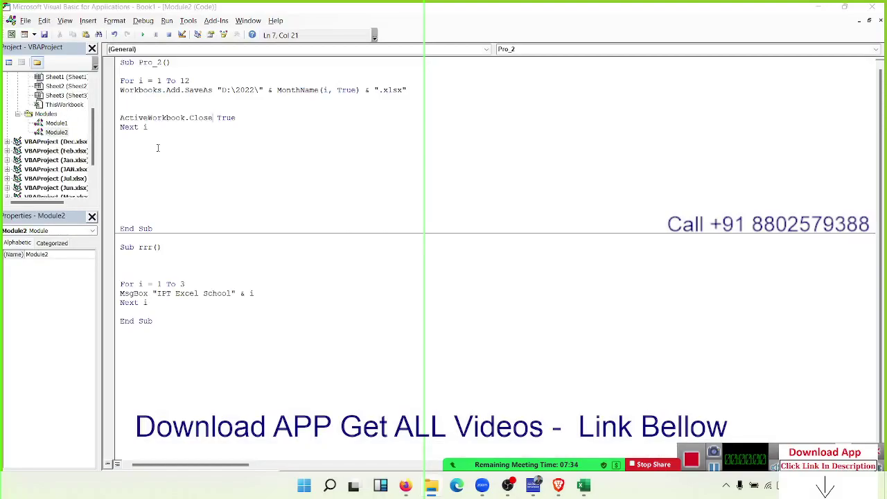
- Write 'Sheets.Add , , 31 - Sheets.Count' inside the month loop, leaving blank lines below it
left_click(176, 109)
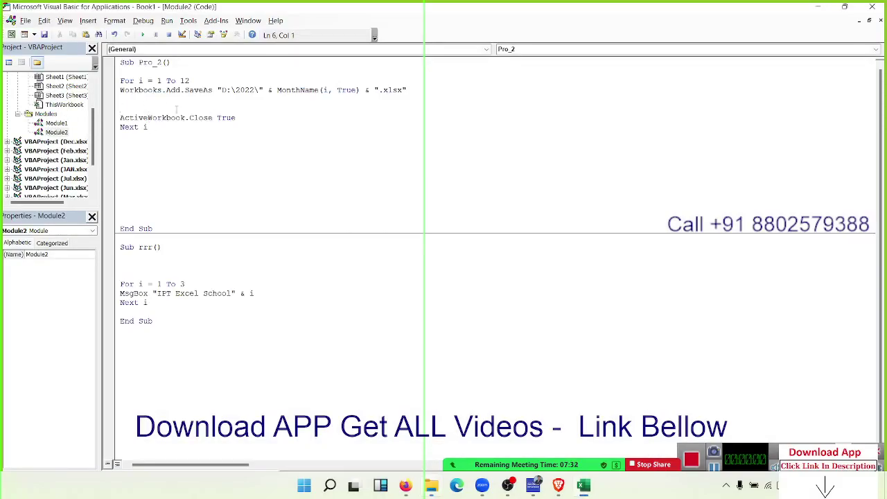
key("Return")
key("Return")
key("Up")
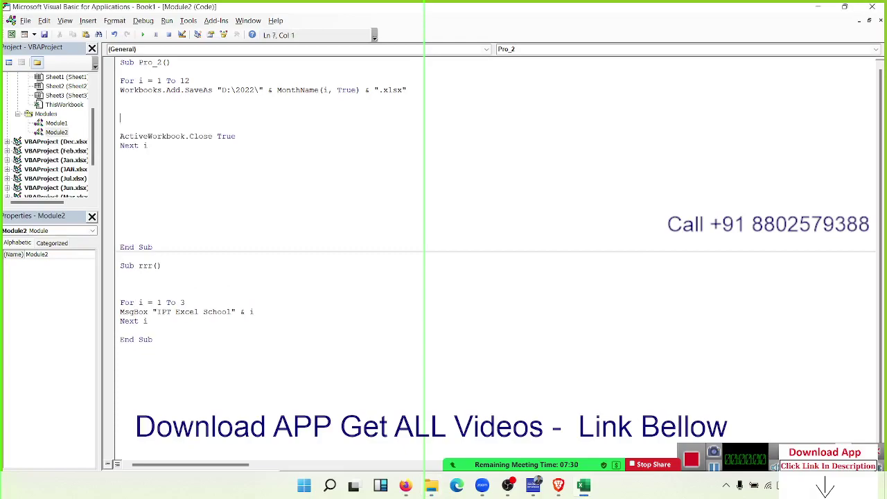
key("Up")
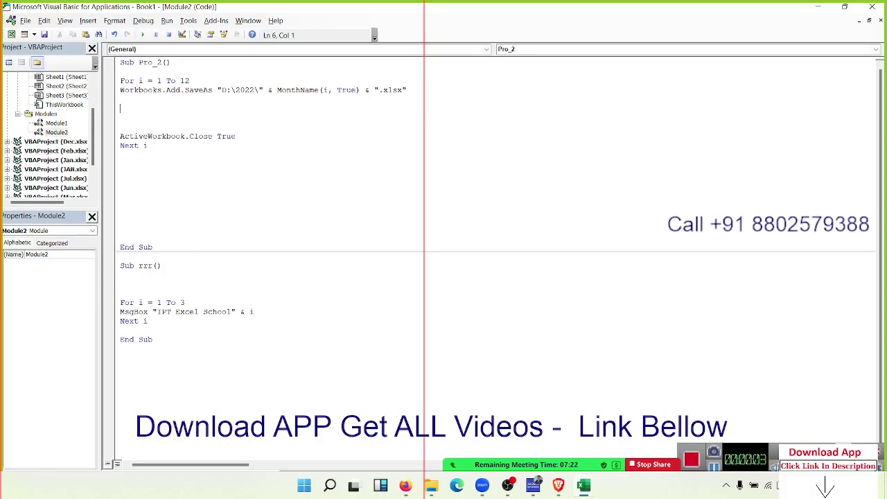
type("shee")
type("ts")
type(".ad")
key("Tab")
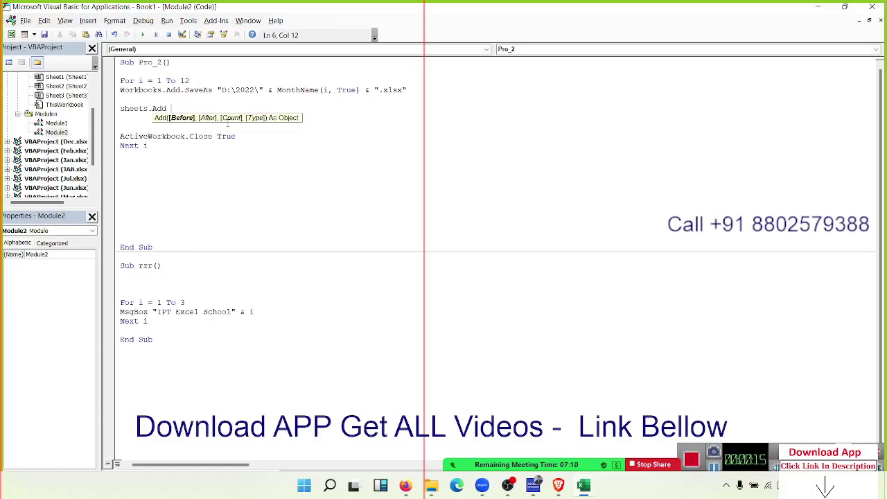
type(",,")
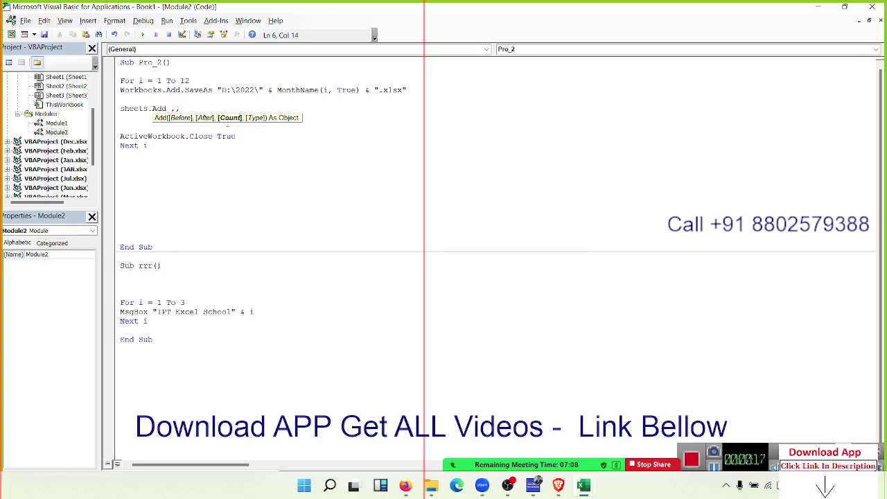
type("31-")
type("sh")
type("eets.")
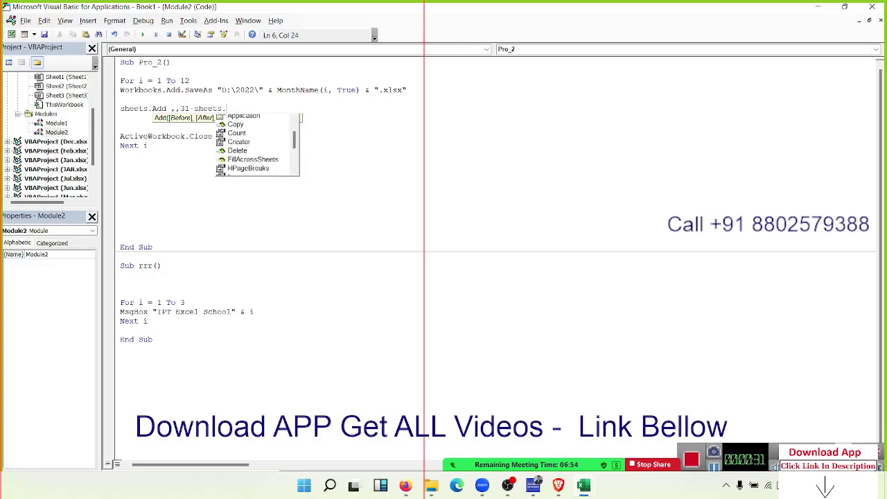
type("cou")
key("Tab")
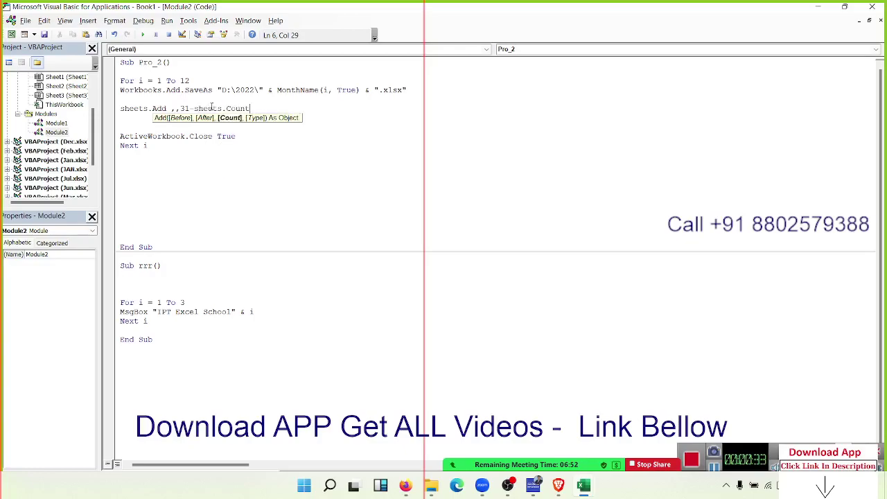
key("Down")
key("Return")
key("Return")
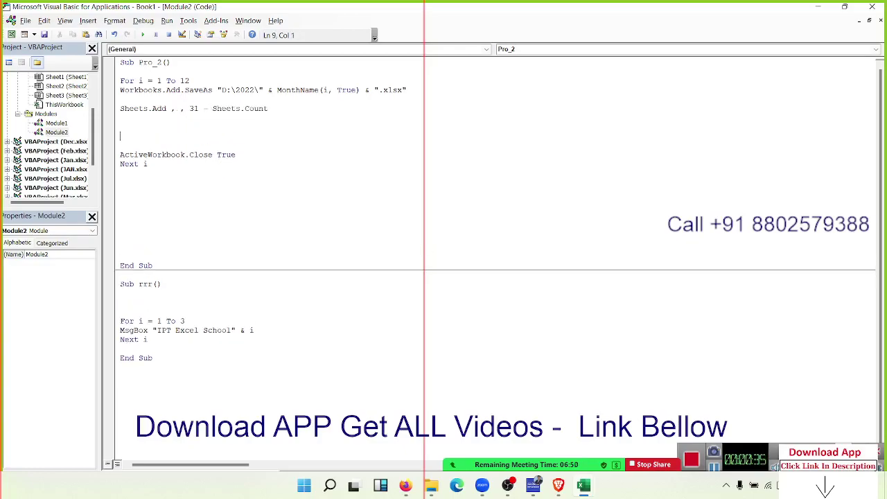
key("Return")
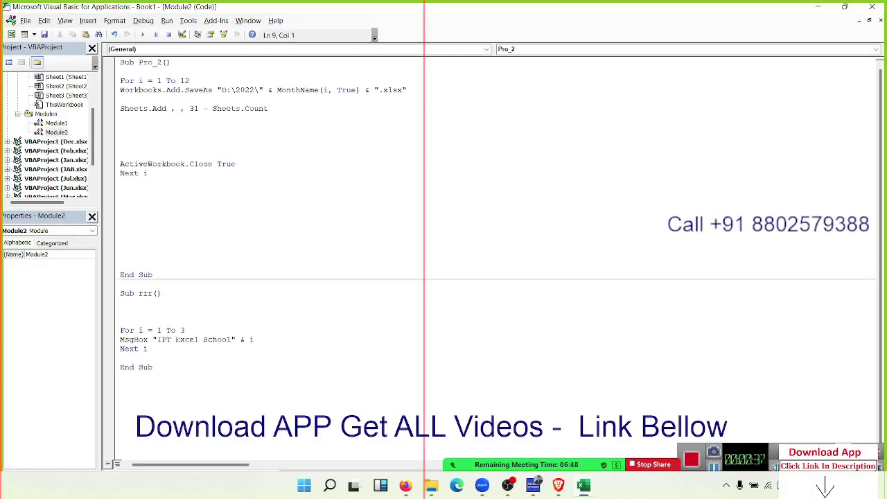
- Add a 'For j = 1 To 31' loop with 'Sheets(j).Name = "Data" & j' and 'Next j'
type("for")
type(" j= ")
type("1 to ")
type("31")
key("Return")
key("Return")
key("Return")
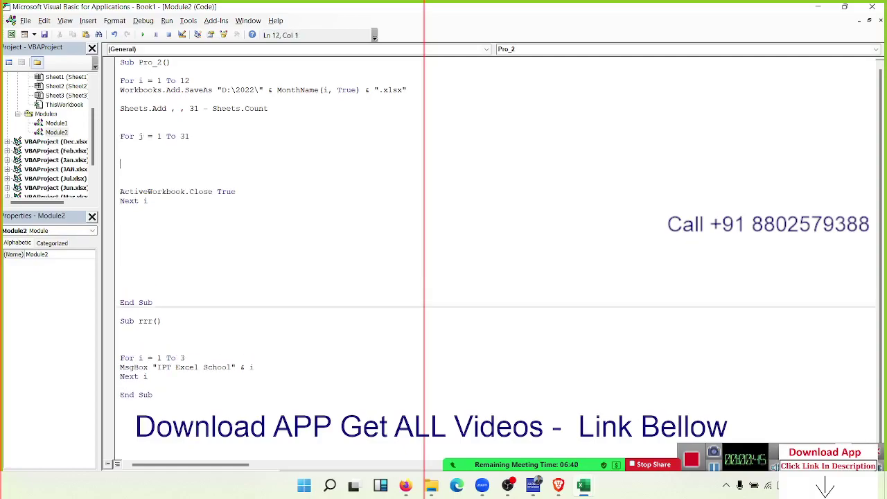
type("next j")
key("Up")
key("Up")
type("sheets")
type("(j")
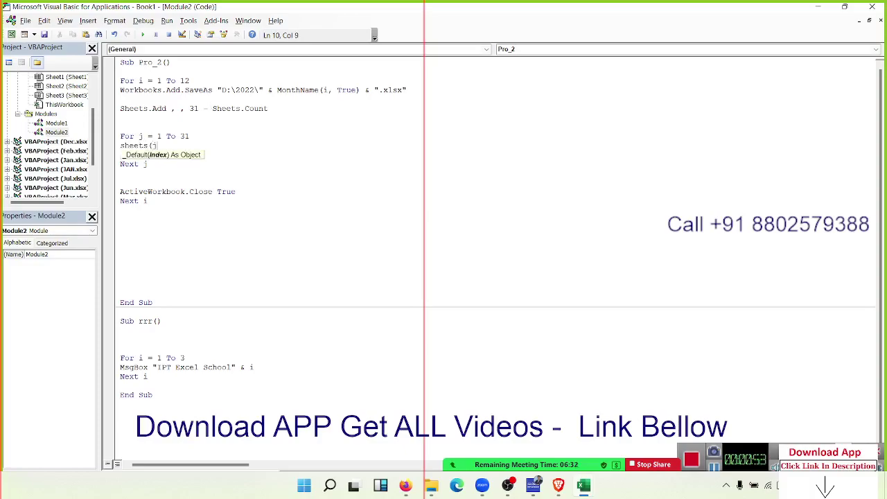
type(").n")
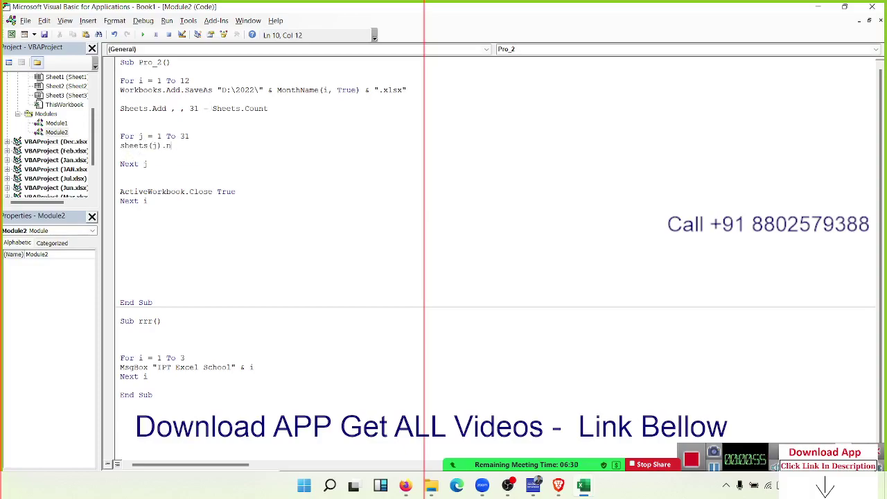
type("ame = j")
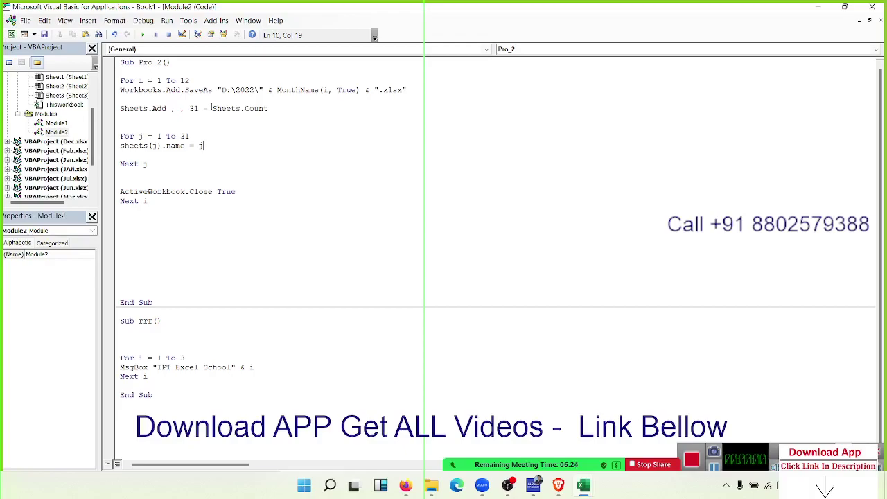
key("BackSpace")
type("\"Da")
type("ta\"")
type(" & j")
left_click(120, 155)
- Insert a blank line below the workbook-saving line and select the 31 in Sheets.Add
left_click(130, 99)
key("Return")
double_click(192, 118)
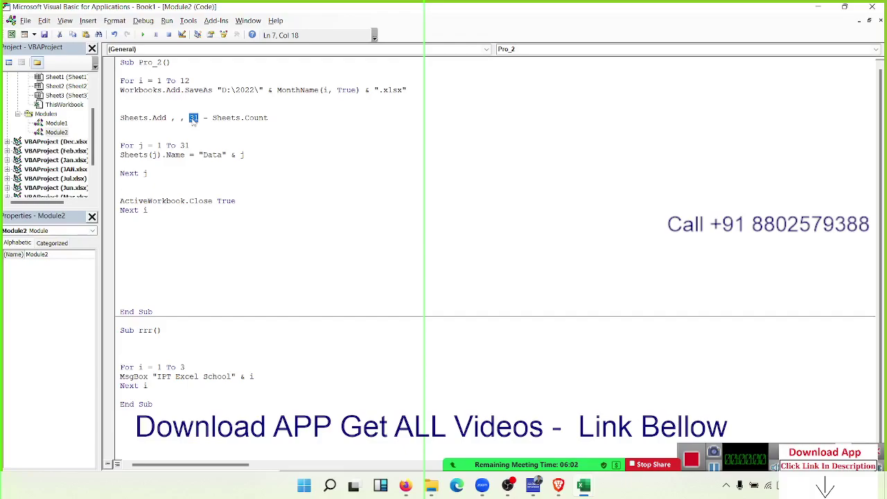
key("alt+Tab")
key("alt+Tab")
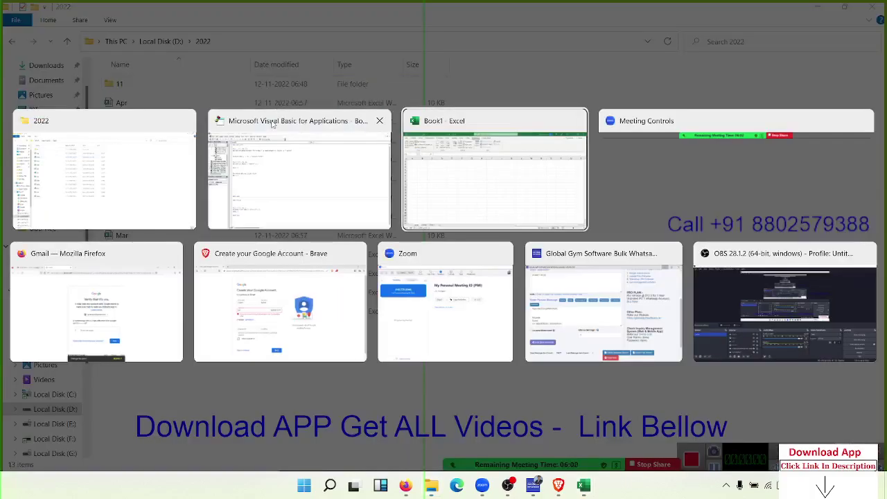
- In Book1, label C2 'Month' and enter month number 1 in D2
left_click(120, 154)
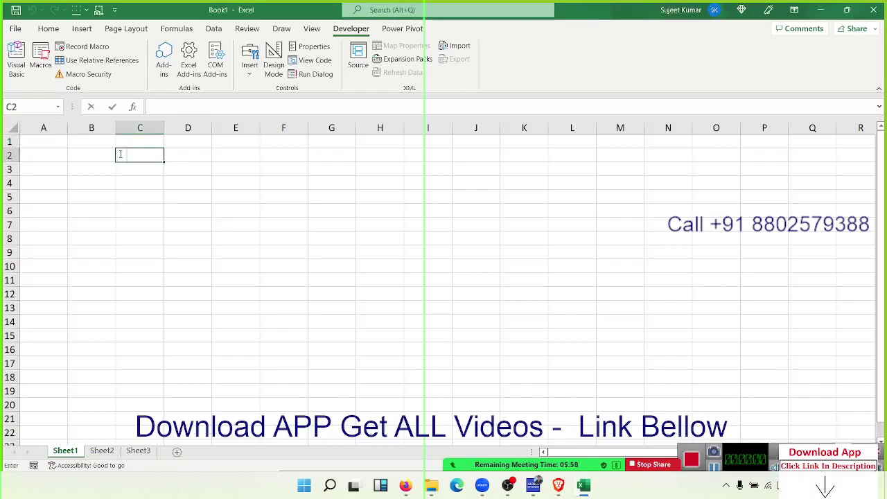
type("Month")
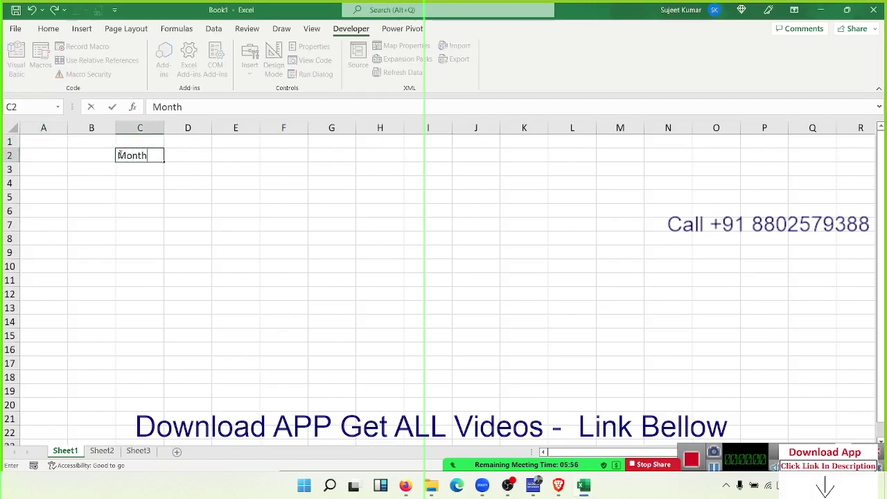
key("Tab")
type("1")
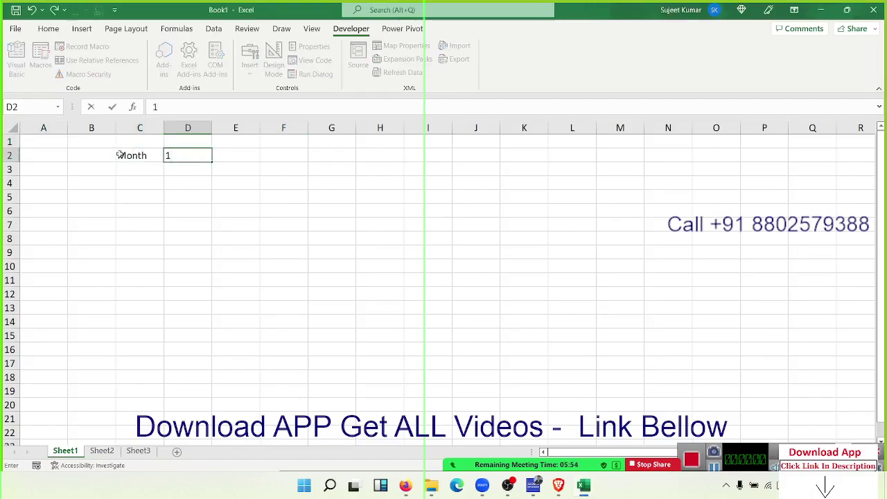
key("Return")
- Enter =DATE(2022,D2,1) in C4 for the first day of the month
key("Left")
key("Down")
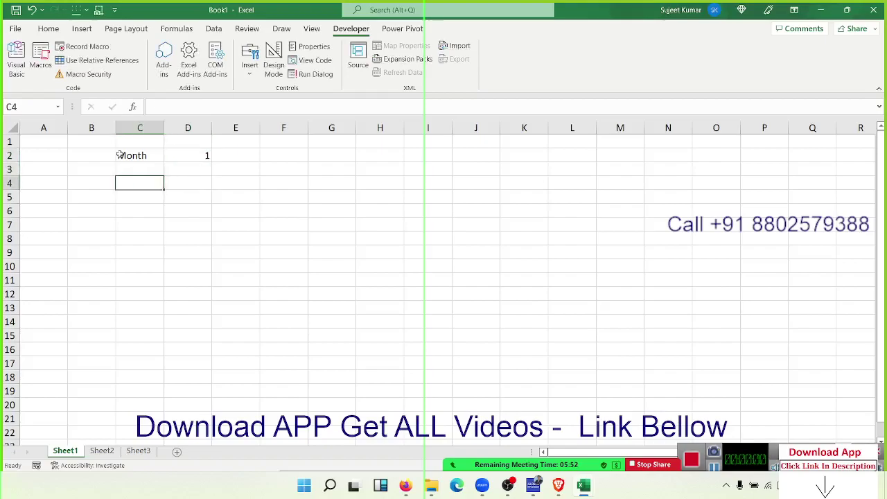
type("=date")
key("Tab")
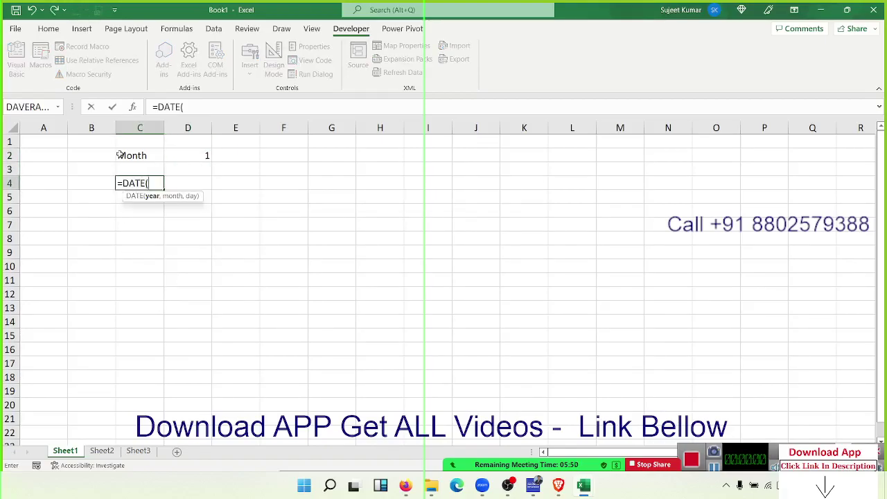
key("Right")
key("BackSpace")
key("BackSpace")
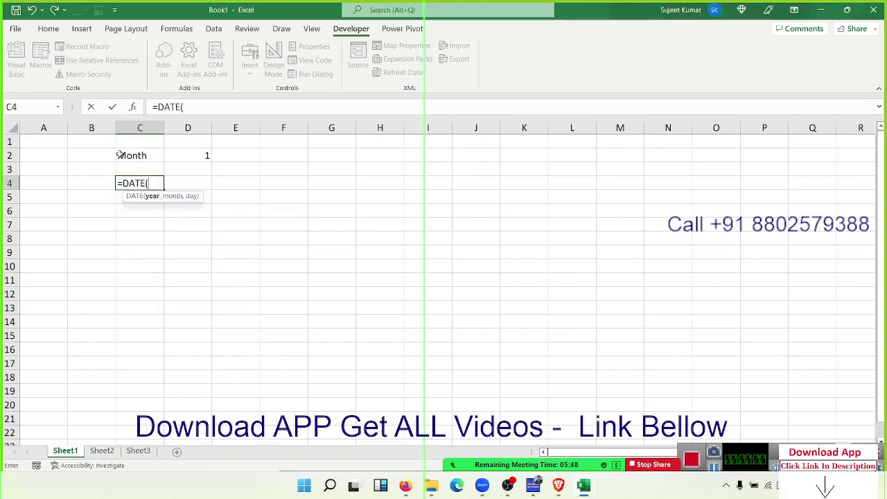
type("2022,")
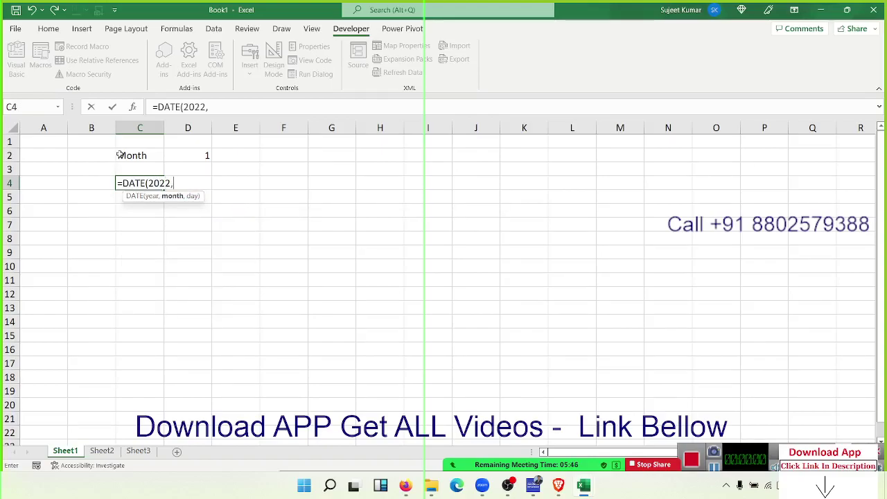
left_click(203, 156)
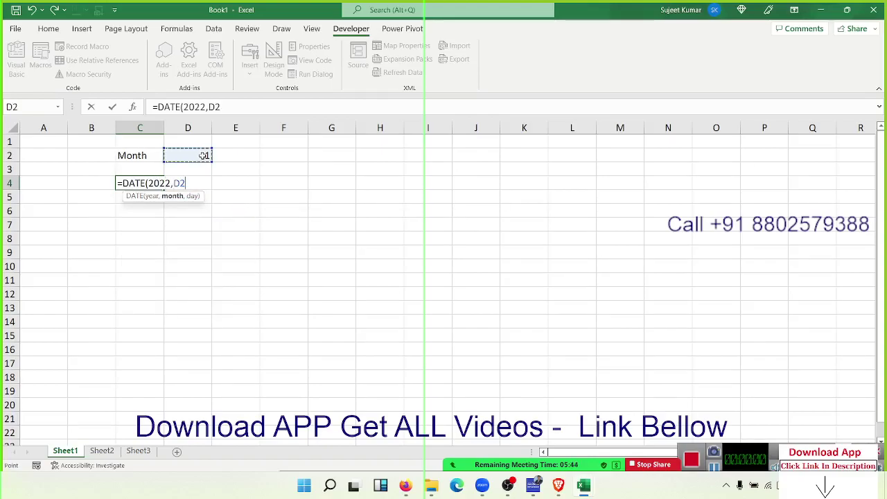
type(",")
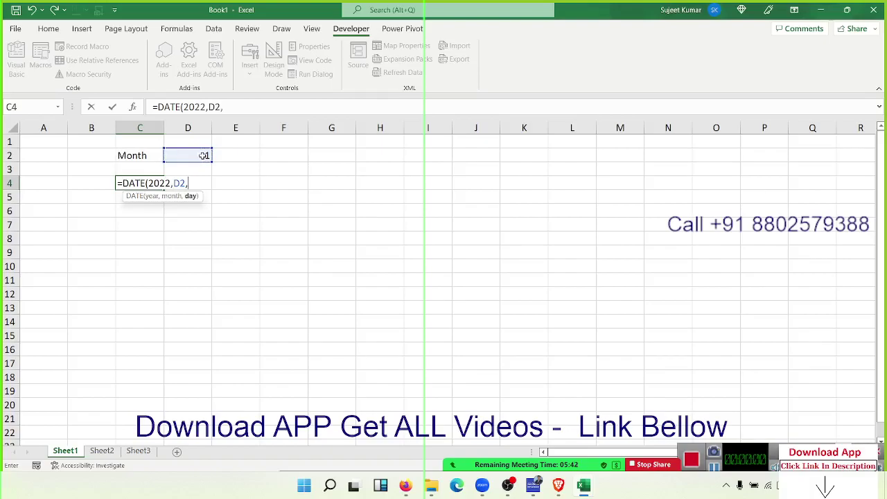
type("1")
key("Return")
- Put =EOMONTH(C4,0) in D4 and format it as a date
key("Up")
key("Right")
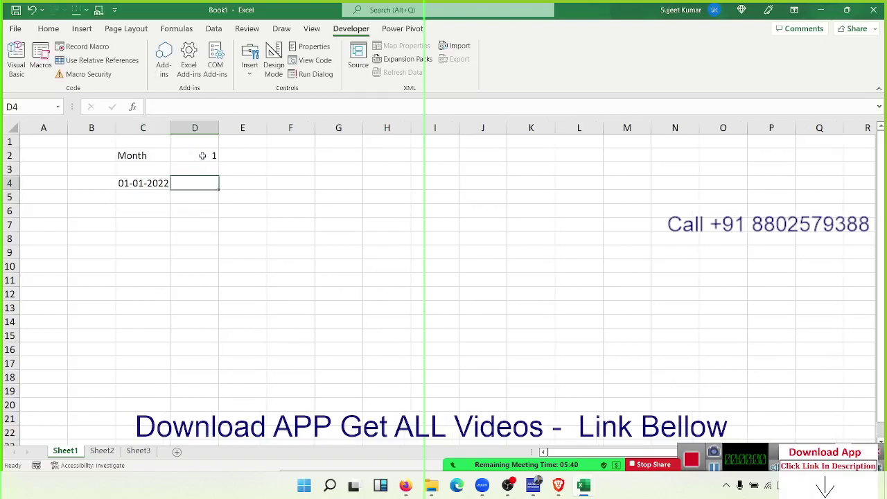
type("=eo")
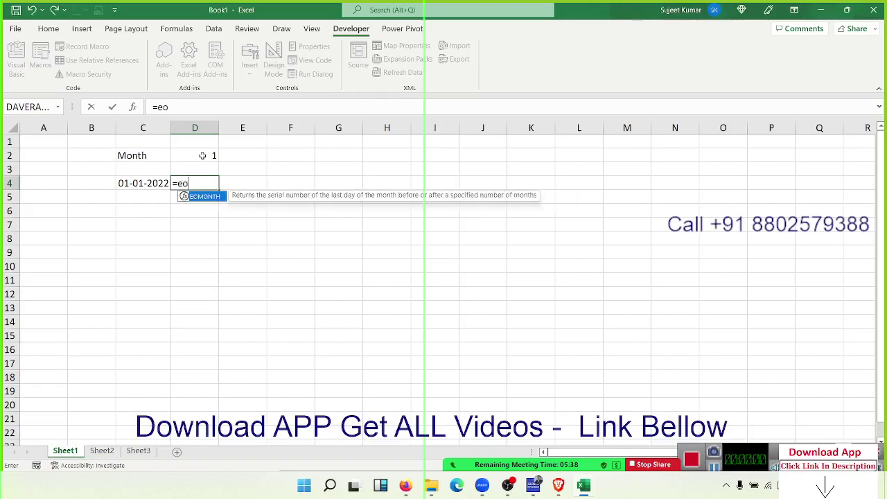
key("Tab")
key("Left")
type(",0")
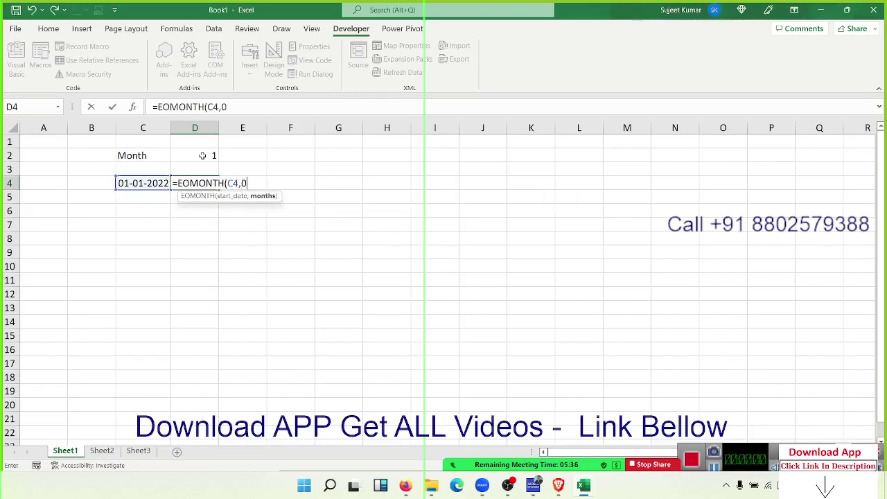
type(")")
key("Return")
key("Up")
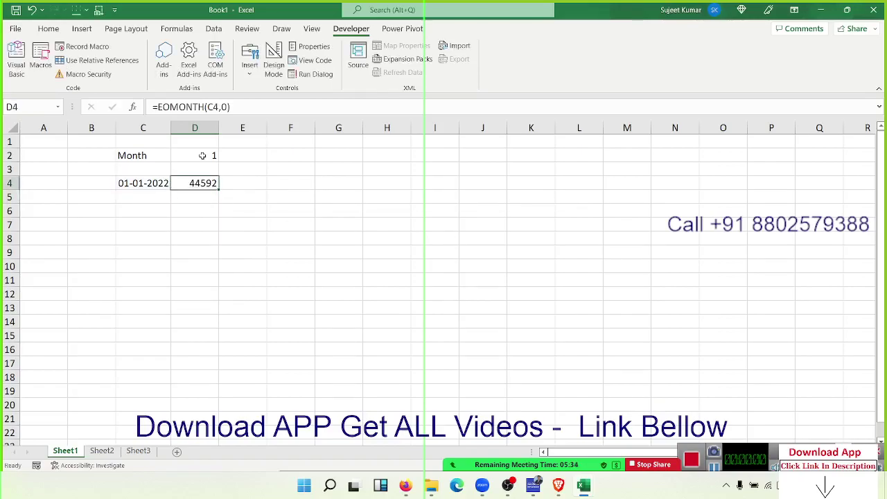
key("ctrl+shift+3")
- Add =DAY(D4) in E4 so it shows the month's day count, 31
key("Right")
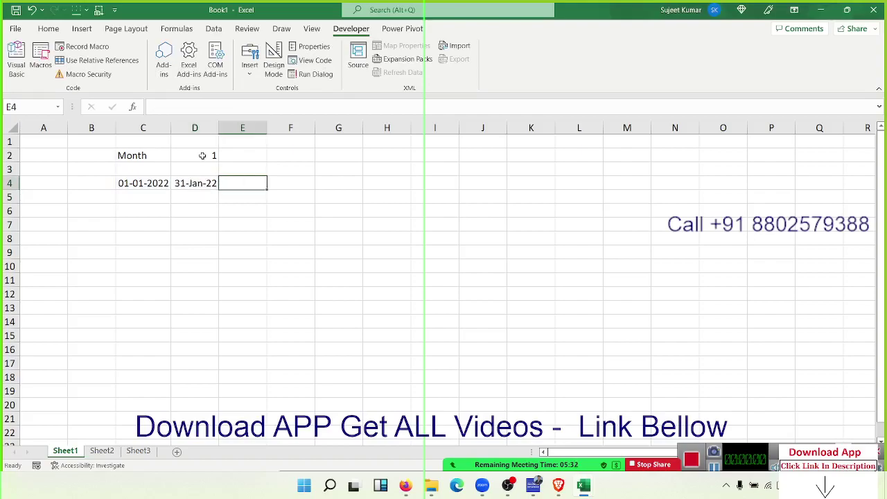
type("=day(")
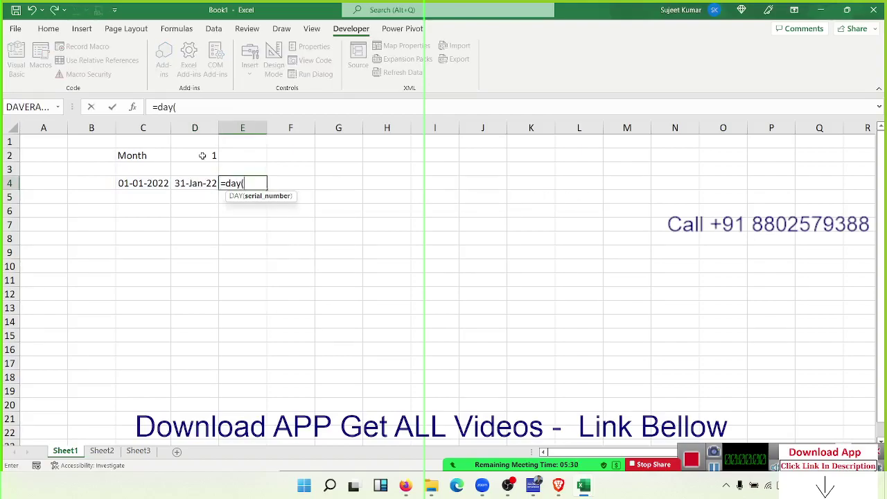
key("Left")
type(")")
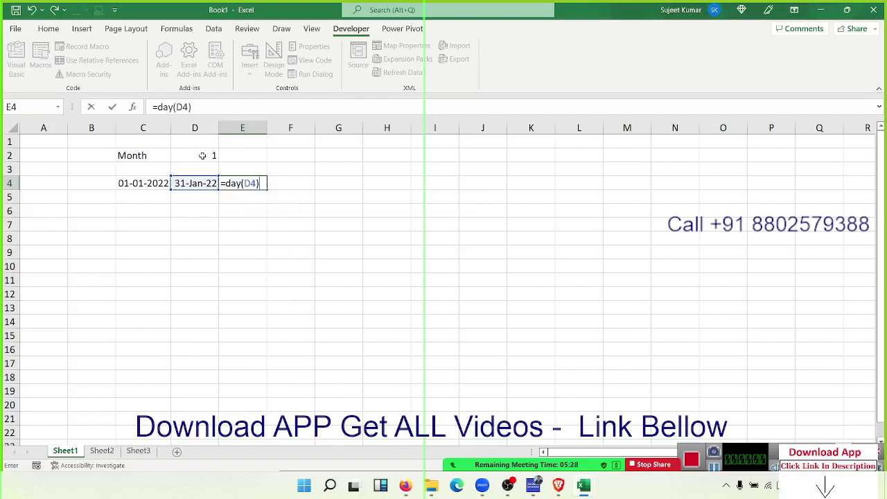
key("Return")
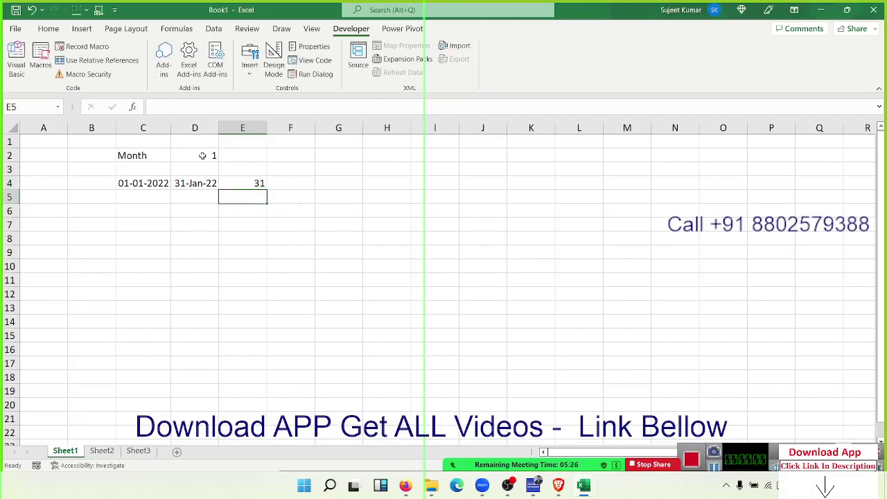
- Change the month in D2 to 2, then to 3, to test the formulas
key("Up")
key("Up")
key("Up")
key("Left")
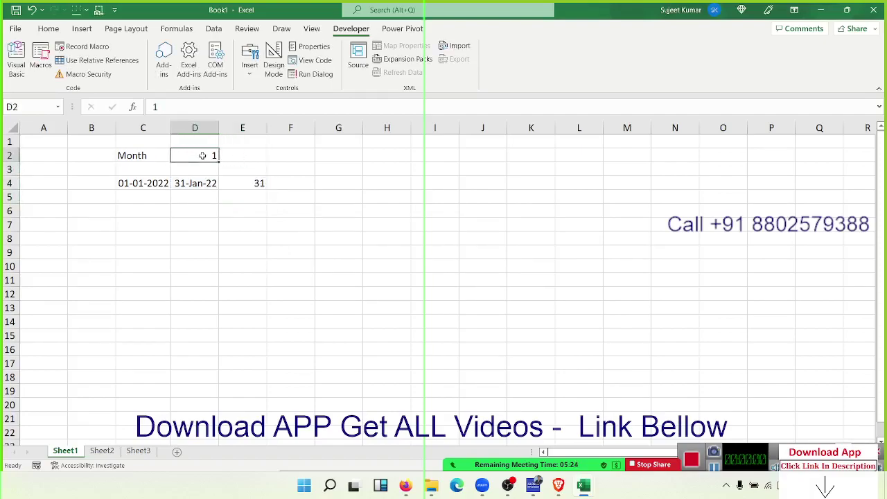
type("2")
key("Return")
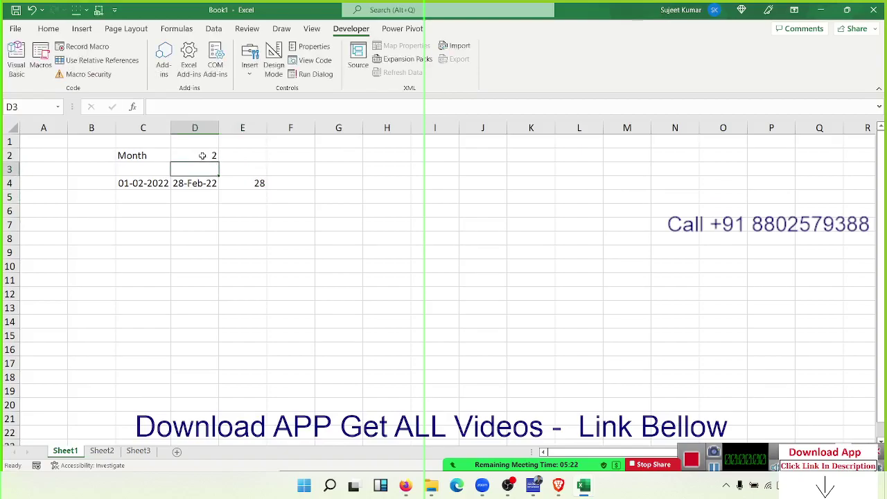
key("Up")
type("3")
key("Return")
key("Up")
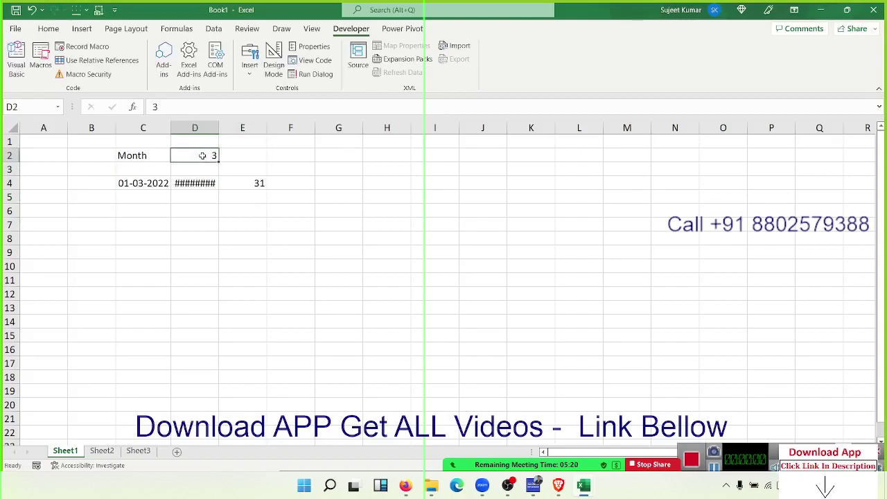
key("alt+Tab")
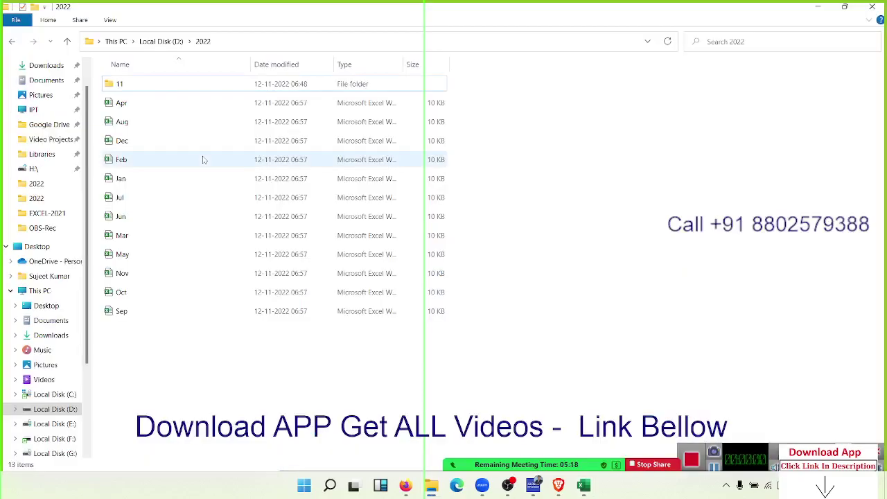
- Insert 'd = DateSerial(2022, i, 1)' on a new line above the Sheets.Add line
key("alt+Tab")
key("alt+Tab")
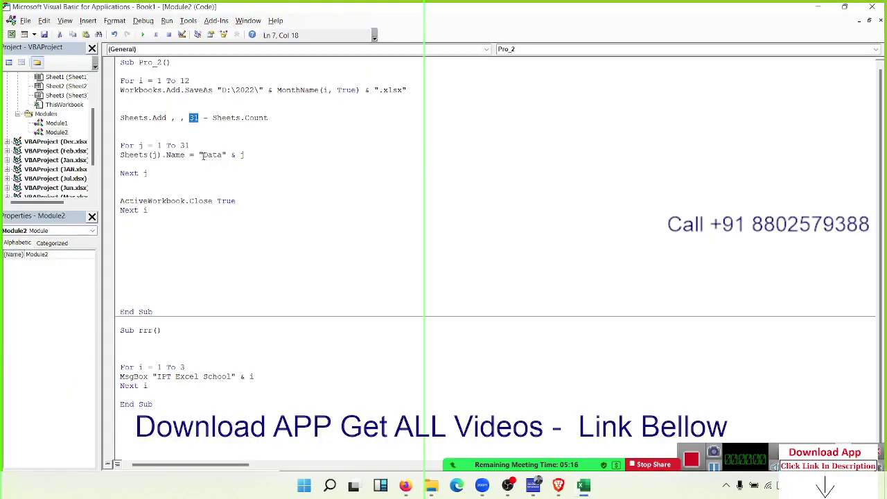
key("Down")
key("Return")
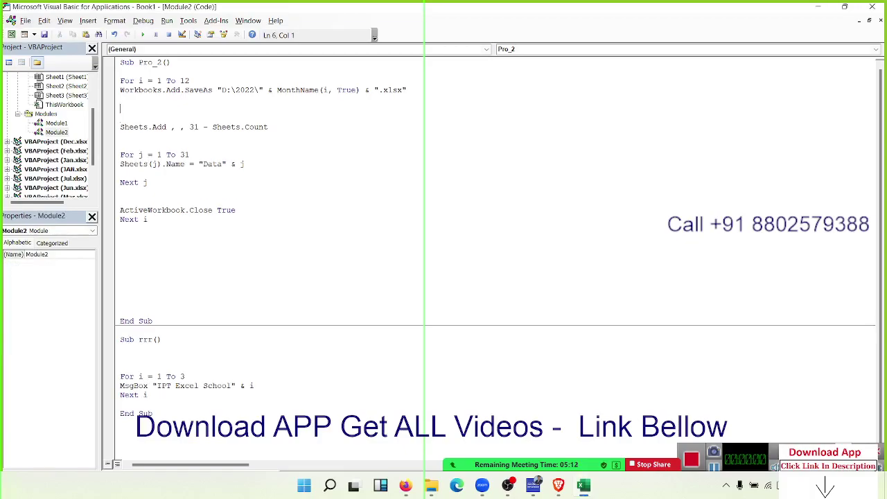
type("d")
type("=")
type("da")
type("te")
type("se")
type("lia")
key("BackSpace")
key("BackSpace")
type("ri")
type("al")
type("(")
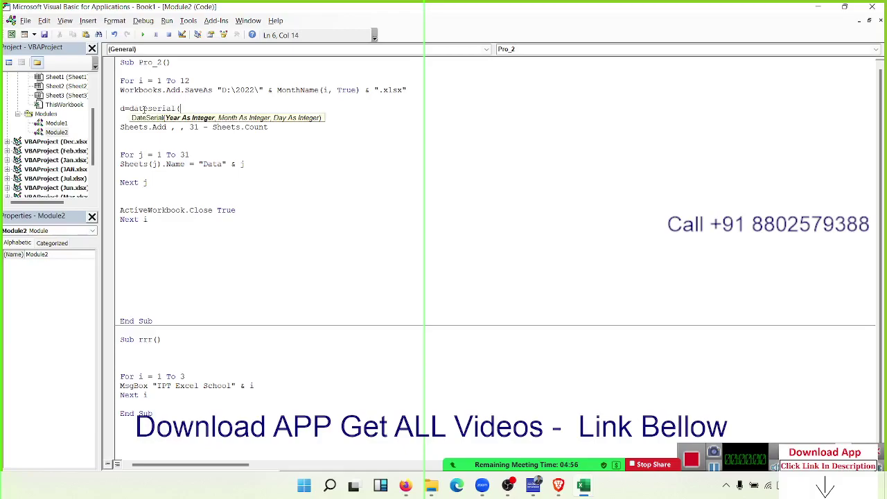
type("2022, ")
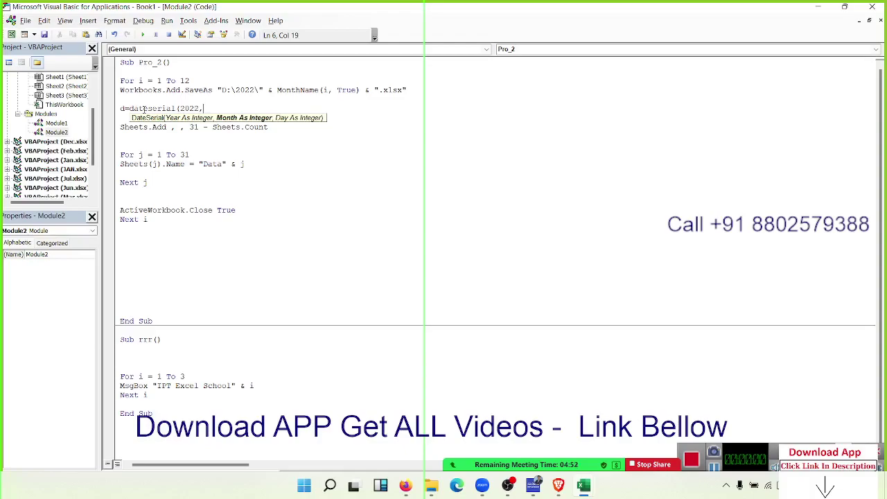
type("i, 1")
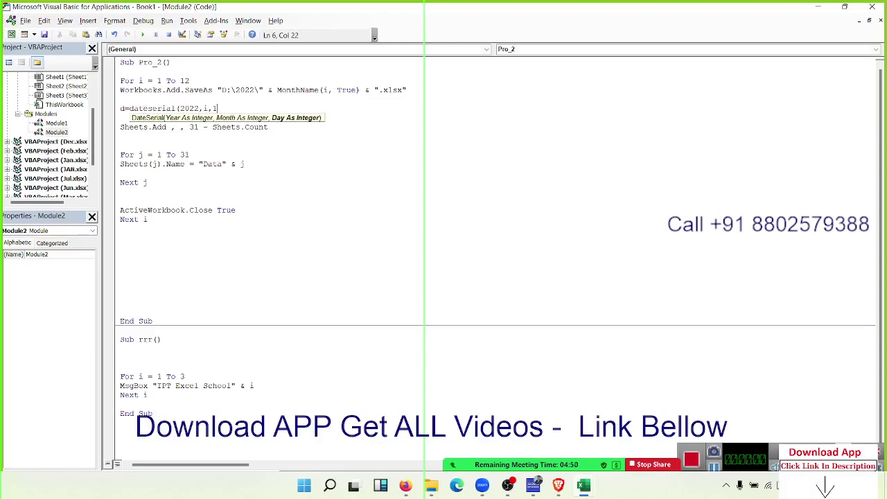
type(")")
key("Return")
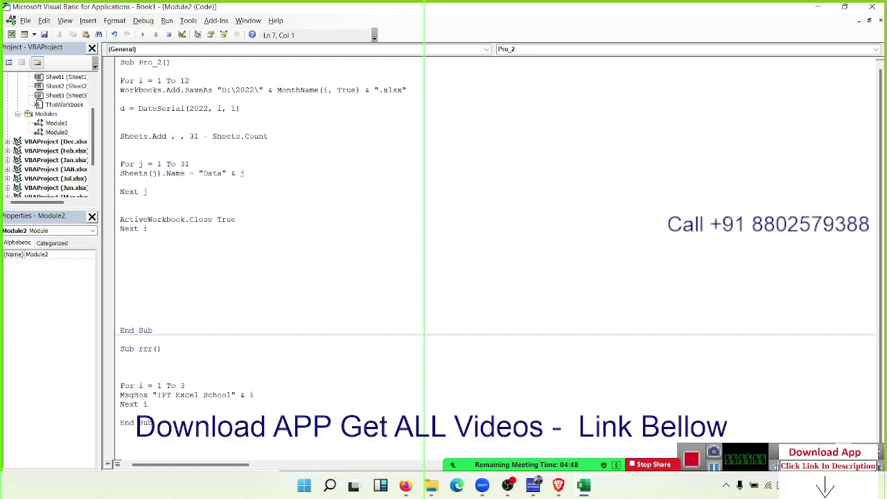
- Write 'd = Day(Application.WorksheetFunction.EoMonth(d, 0))' to get the month's day count
type("d")
type("=")
type("ro")
key("BackSpace")
key("BackSpace")
type("eo")
type("month")
type("(")
key("BackSpace")
key("BackSpace")
key("BackSpace")
key("BackSpace")
key("BackSpace")
key("BackSpace")
key("BackSpace")
key("BackSpace")
type("ap")
type("plicatio")
type("n.wo")
key("Down")
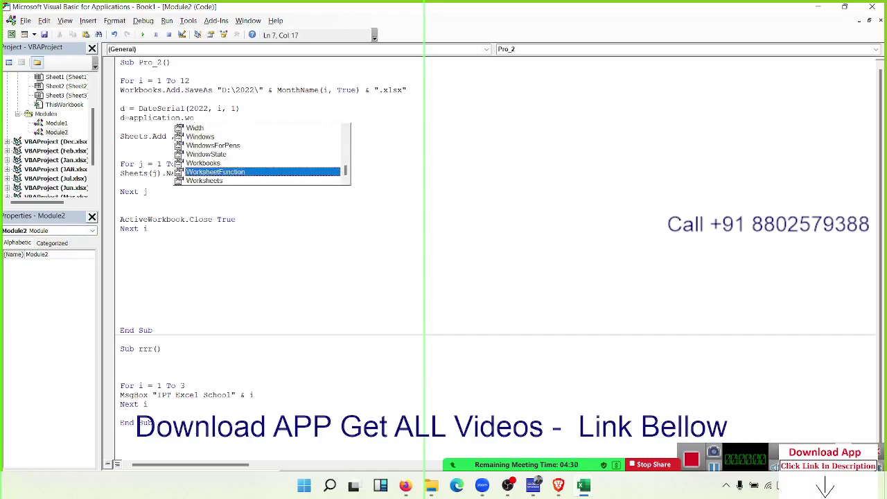
key("Tab")
type(".eo")
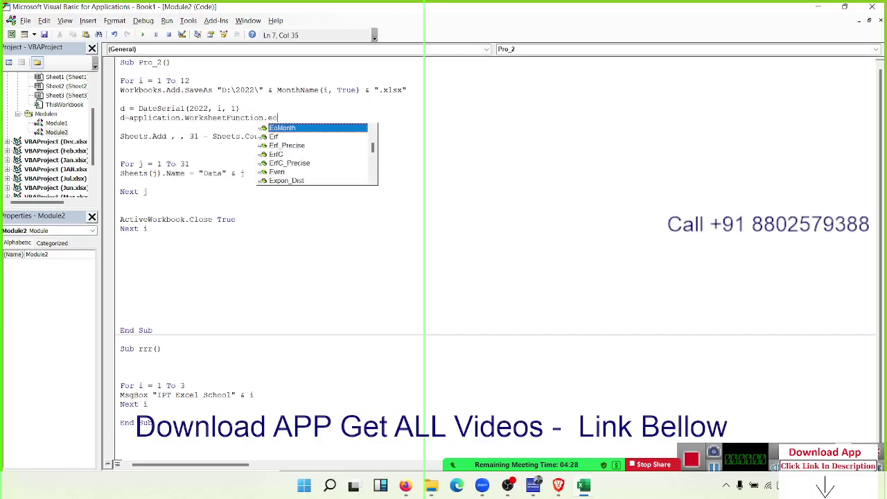
key("Tab")
type("(")
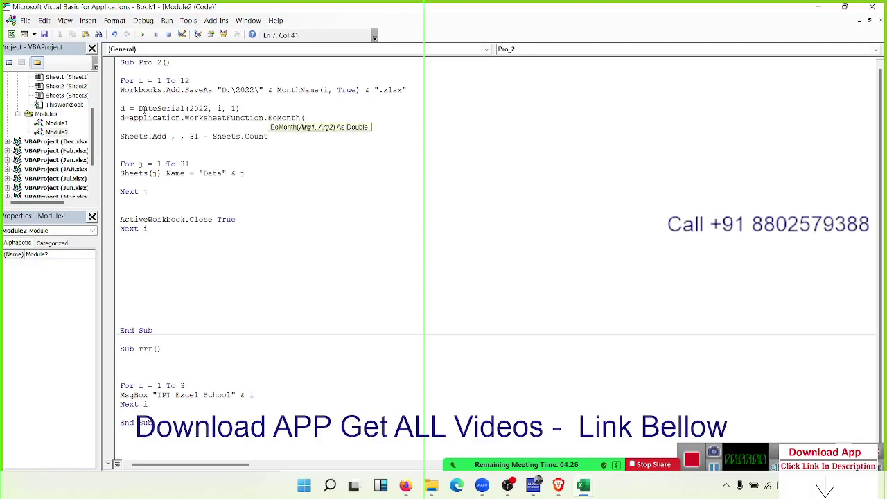
type("d,0")
key("Return")
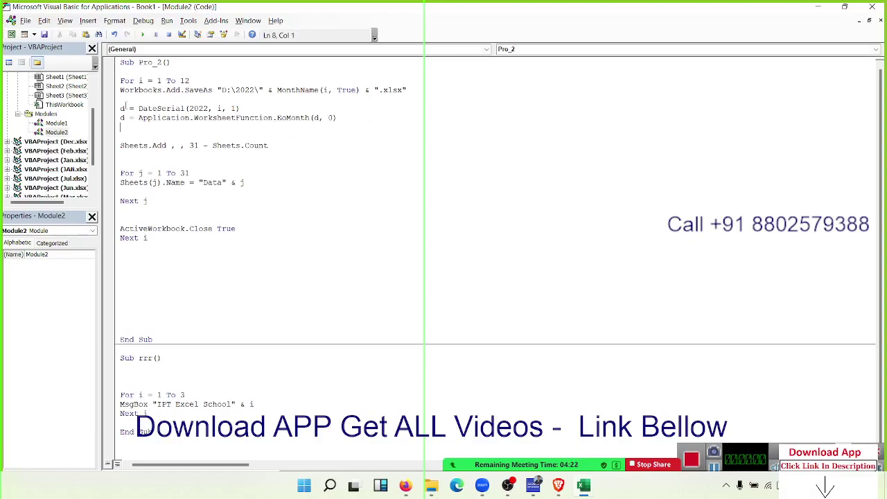
left_click(133, 118)
type("day")
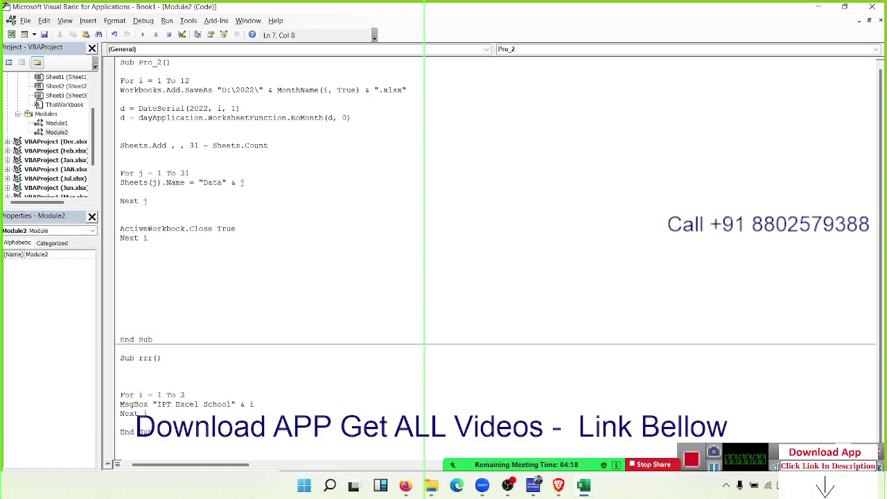
type("(")
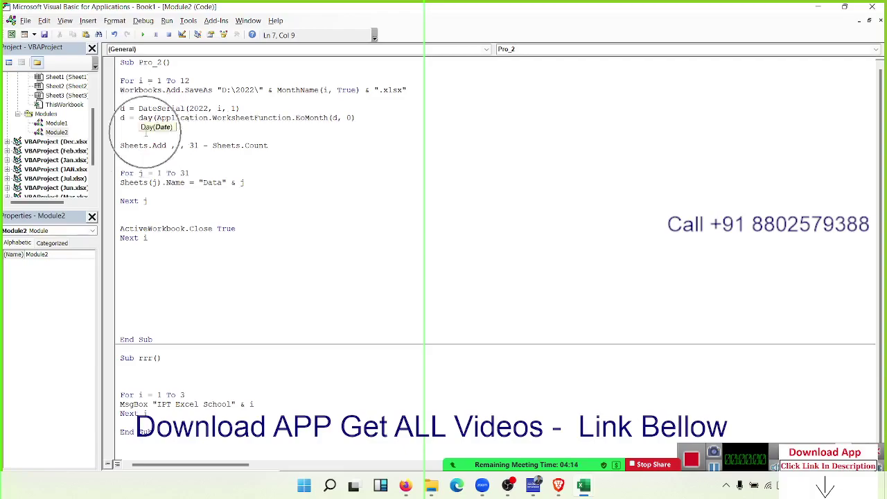
left_click(358, 118)
type(")")
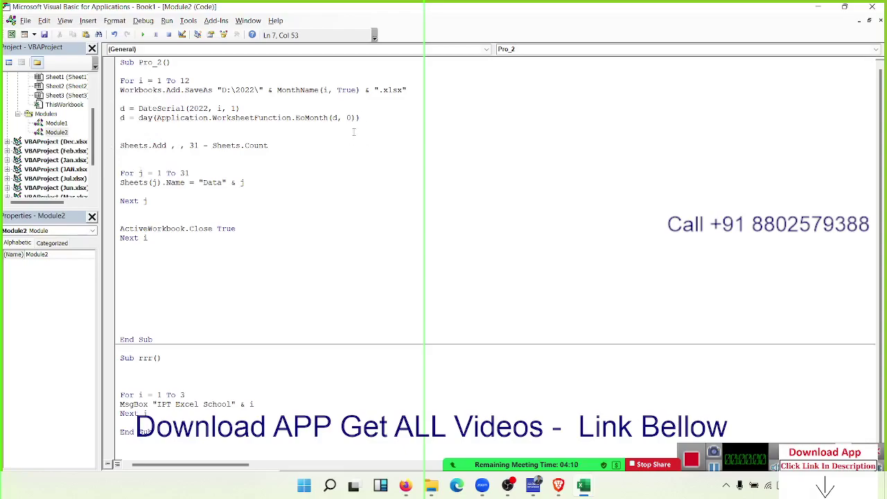
- Replace the 31 in Sheets.Add and in the j loop with d
left_click(337, 158)
double_click(194, 146)
type("d")
left_click(170, 203)
double_click(183, 173)
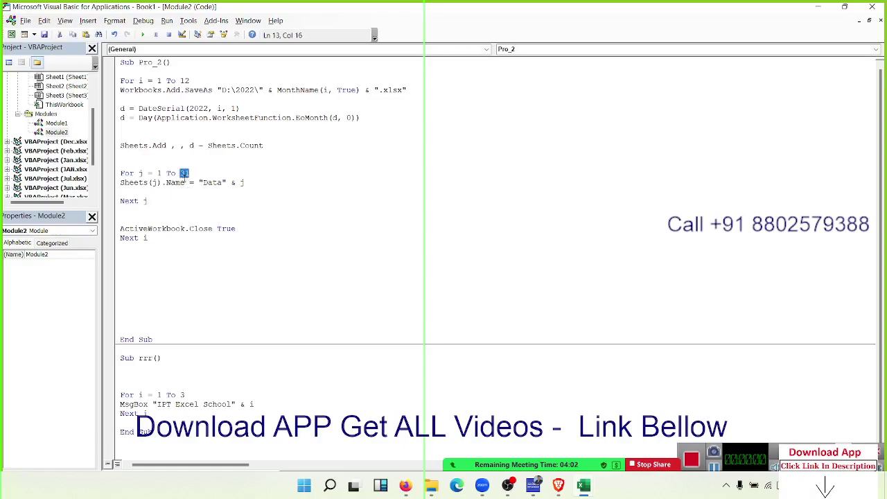
type("d")
left_click(190, 199)
- Display Module1's rr folder-making code, then start a Windows search for 'mo'
left_click(61, 125)
double_click(61, 124)
key("ctrl+a")
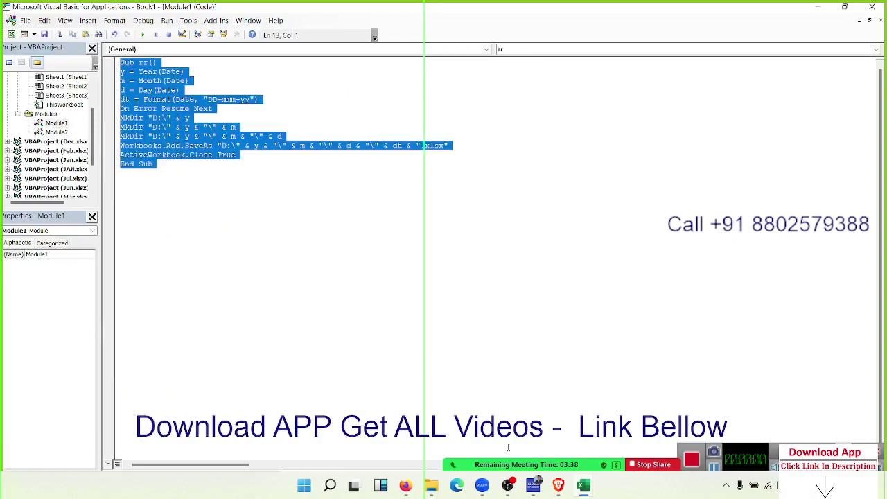
left_click(482, 485)
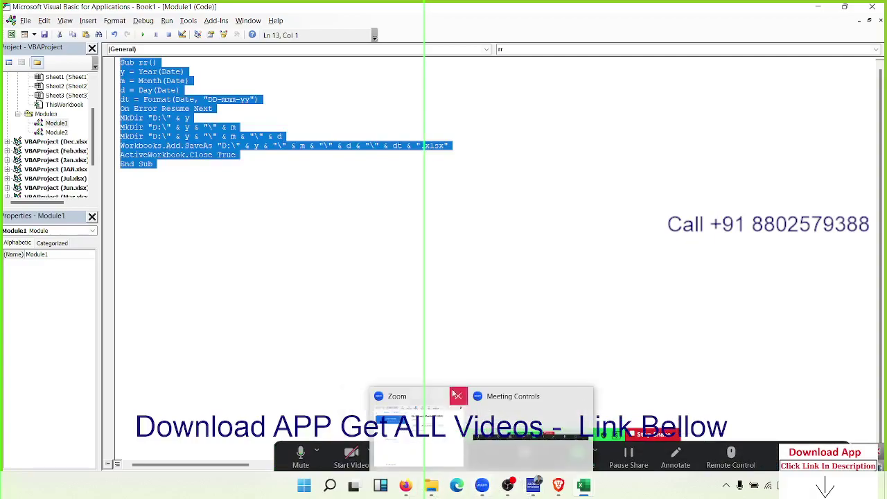
left_click(238, 212)
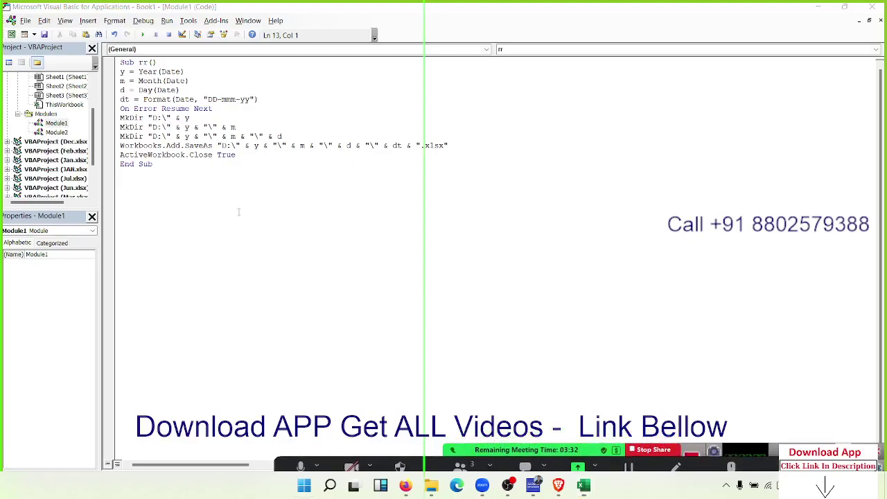
key("super")
type("mox")
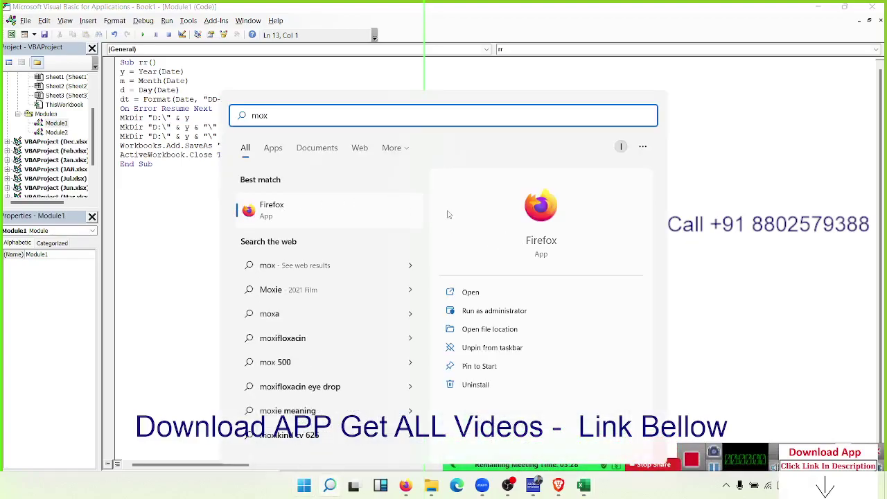
- Search Windows for 'ch' and launch Google Chrome
key("BackSpace")
key("BackSpace")
key("BackSpace")
type("m")
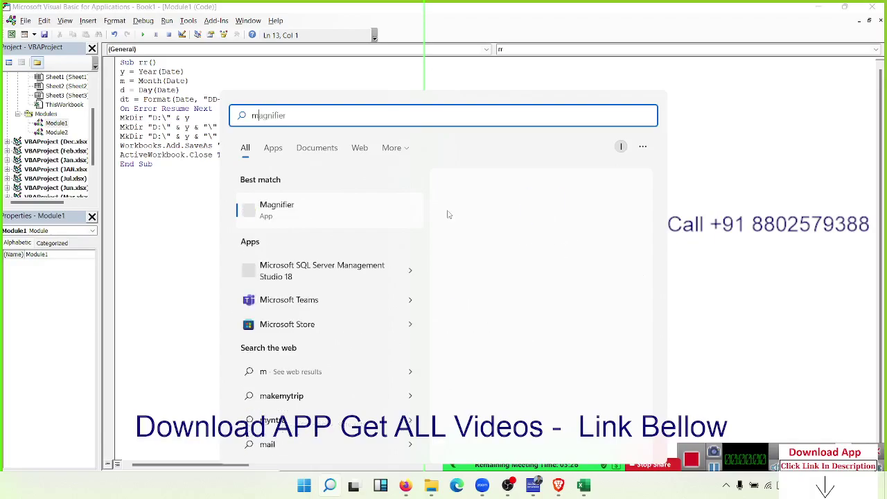
type("c")
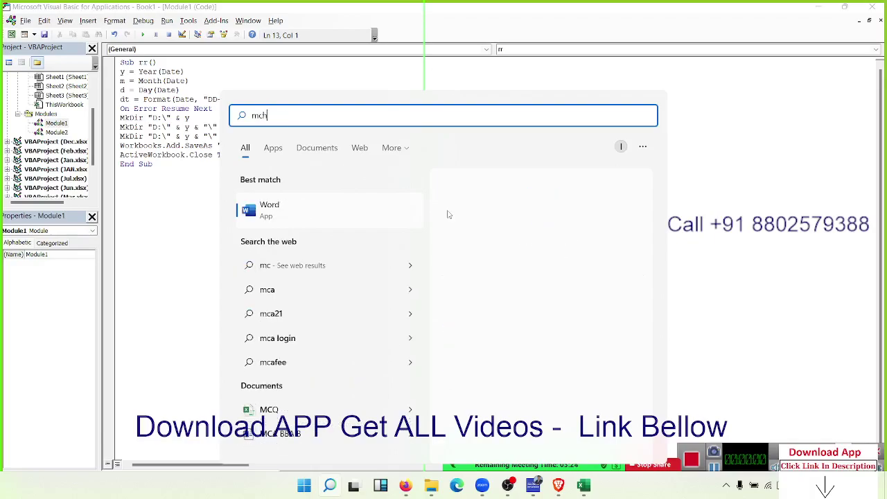
key("BackSpace")
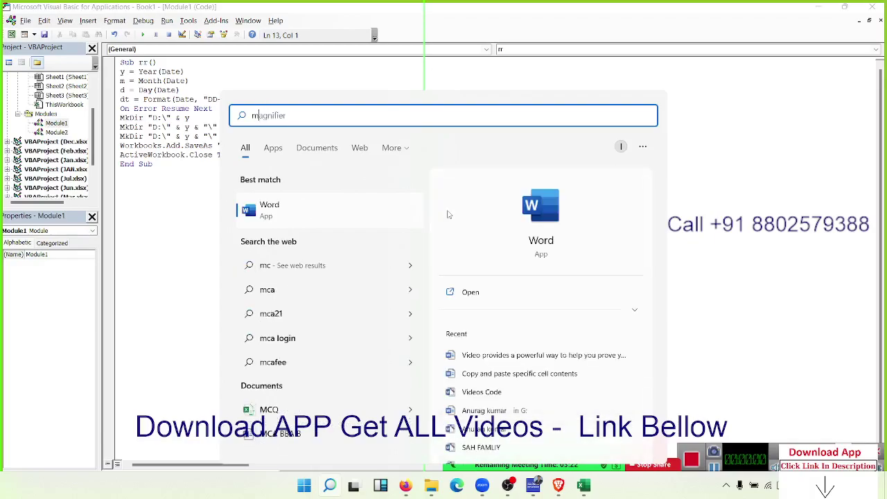
key("BackSpace")
type("ch")
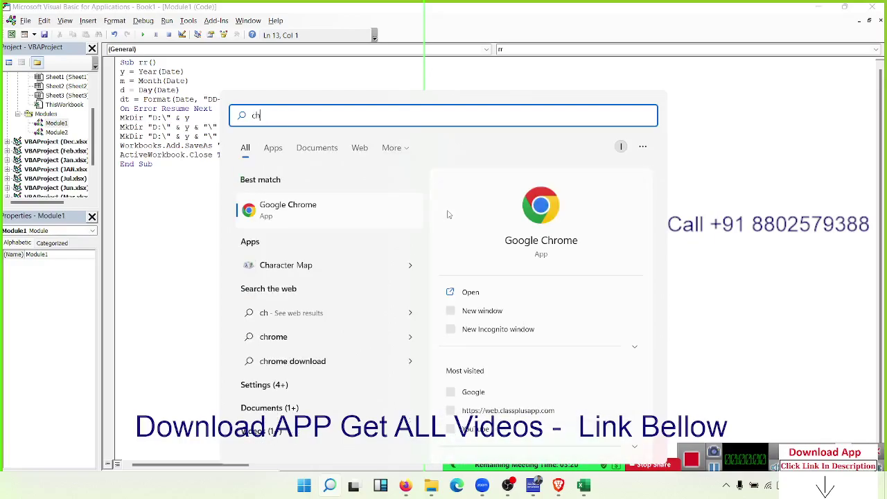
key("Escape")
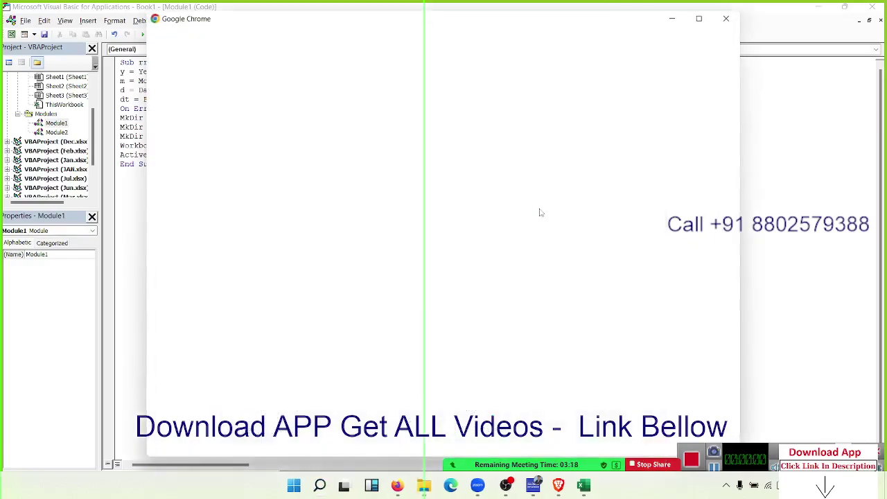